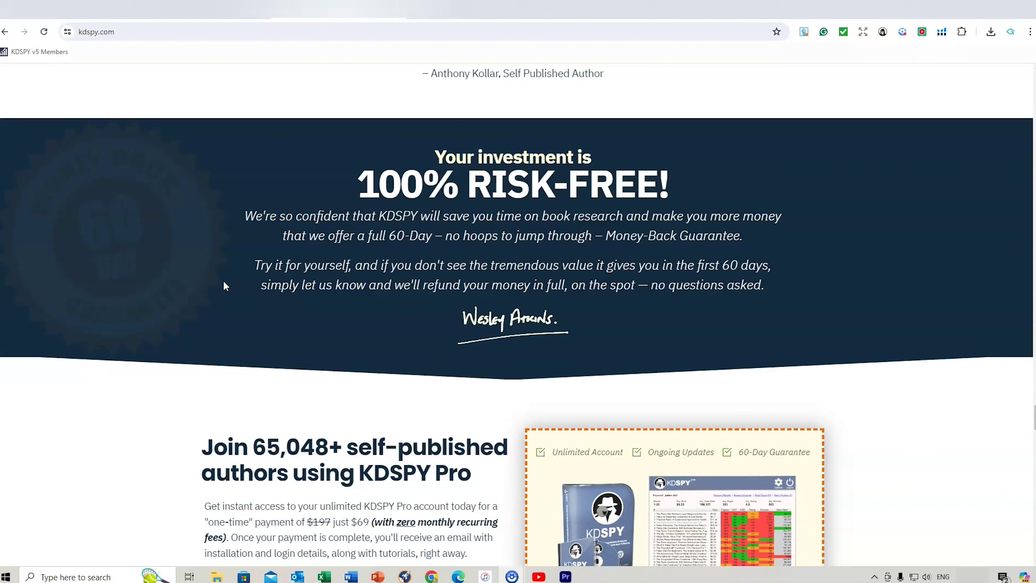
Review the pricing and guarantee sections on the KDSPY and Publisher Rocket websites
scroll(224, 286, "down", 8)
scroll(225, 286, "up", 1)
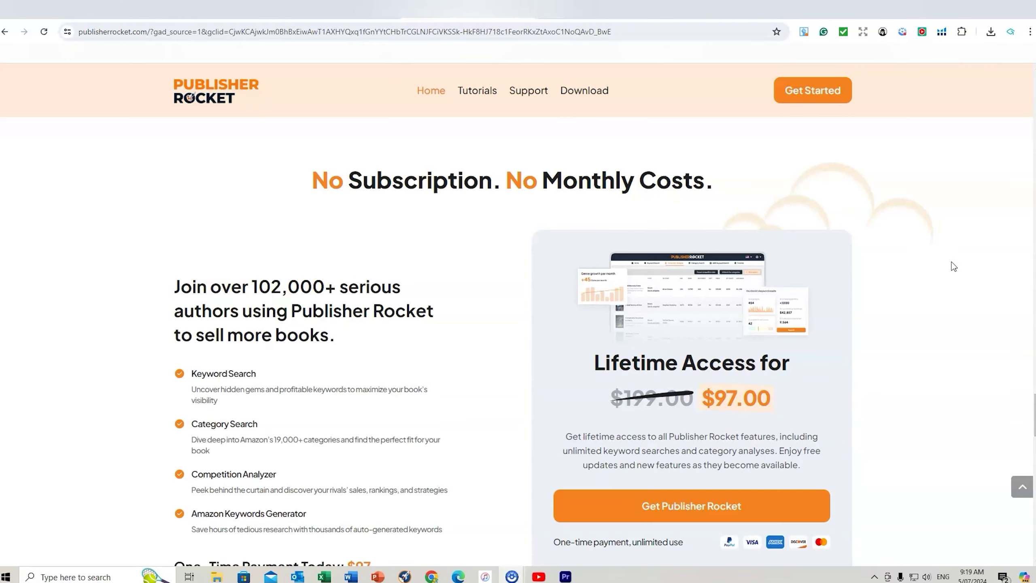
scroll(954, 266, "down", 1)
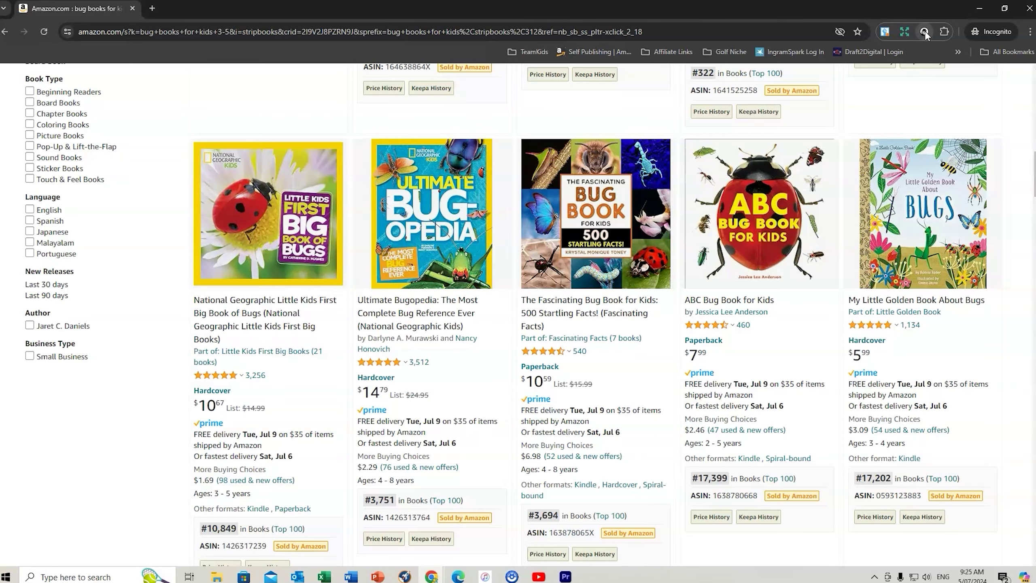
Run KDSPY on the "bug books for kids 3-5" results and view the Kindle, Audiobooks and Books data
left_click(924, 31)
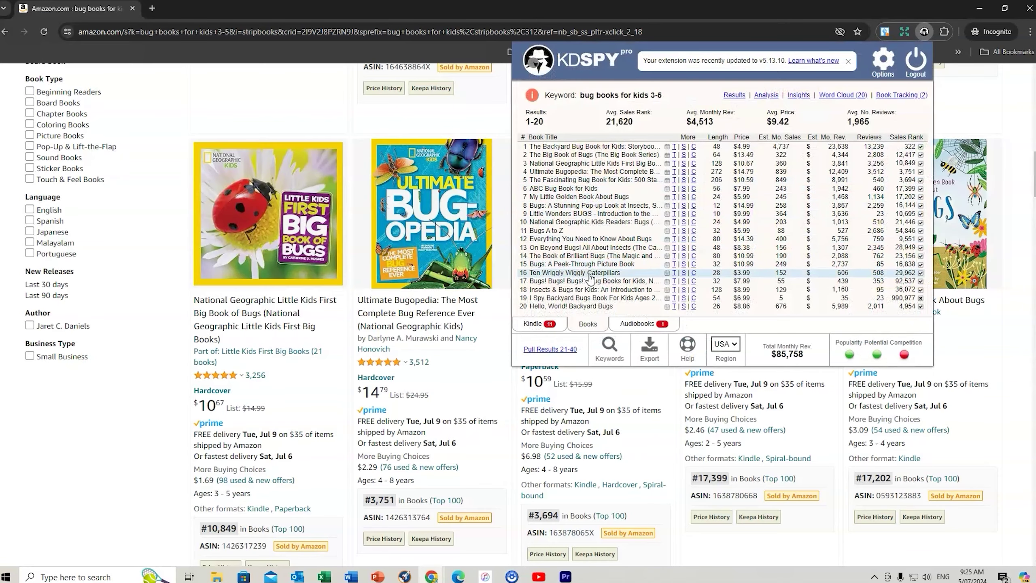
left_click(537, 331)
left_click(653, 329)
left_click(607, 332)
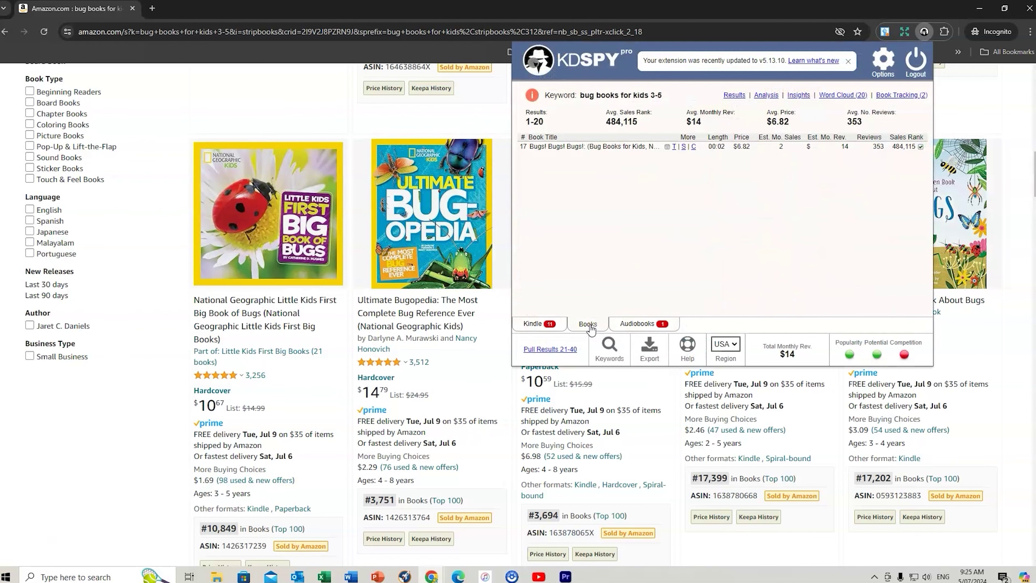
Look through KDSPY's Analysis, Insights and Word Cloud views for the keyword, and return to the Results
left_click(767, 95)
left_click(797, 95)
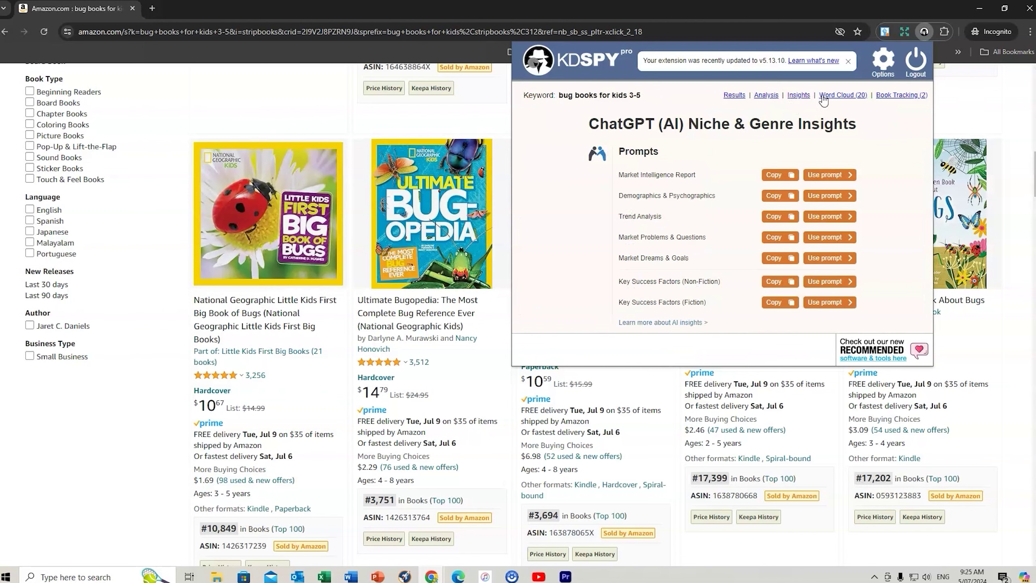
left_click(828, 96)
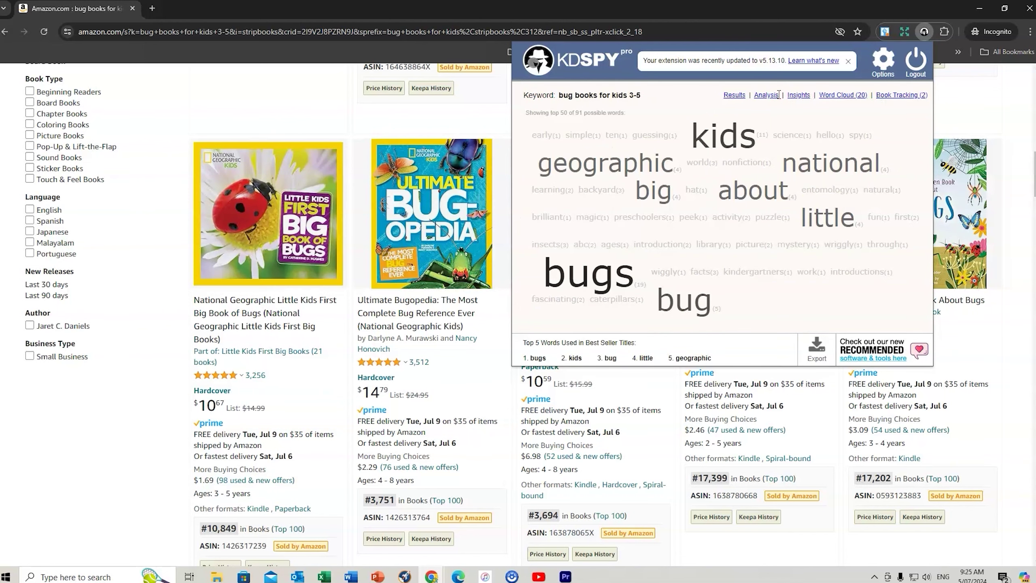
left_click(733, 97)
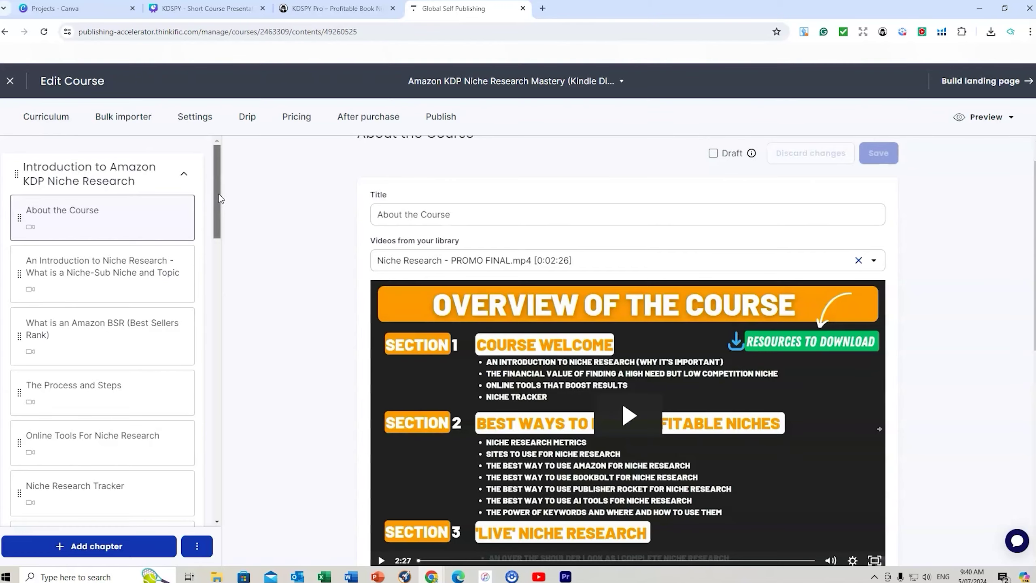
Browse the lessons of the Amazon KDP Niche Research Mastery course, from The Process and Steps to the profitable niches chapter
left_click_drag(219, 193, 217, 284)
left_click(107, 223)
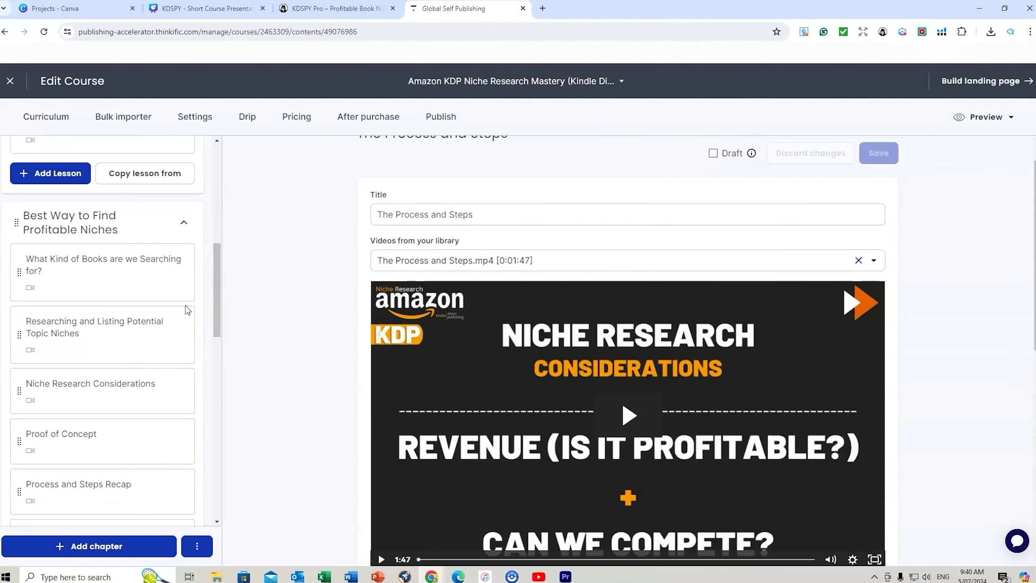
left_click(122, 328)
left_click_drag(218, 279, 215, 449)
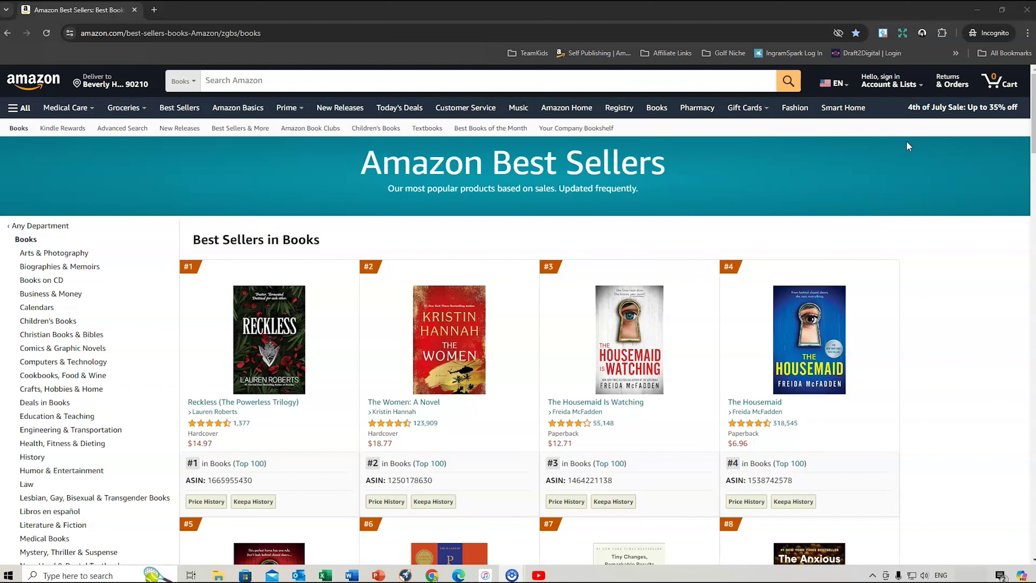
Check the Amazon Best Sellers in Books list with KDSPY and close the report
left_click(921, 32)
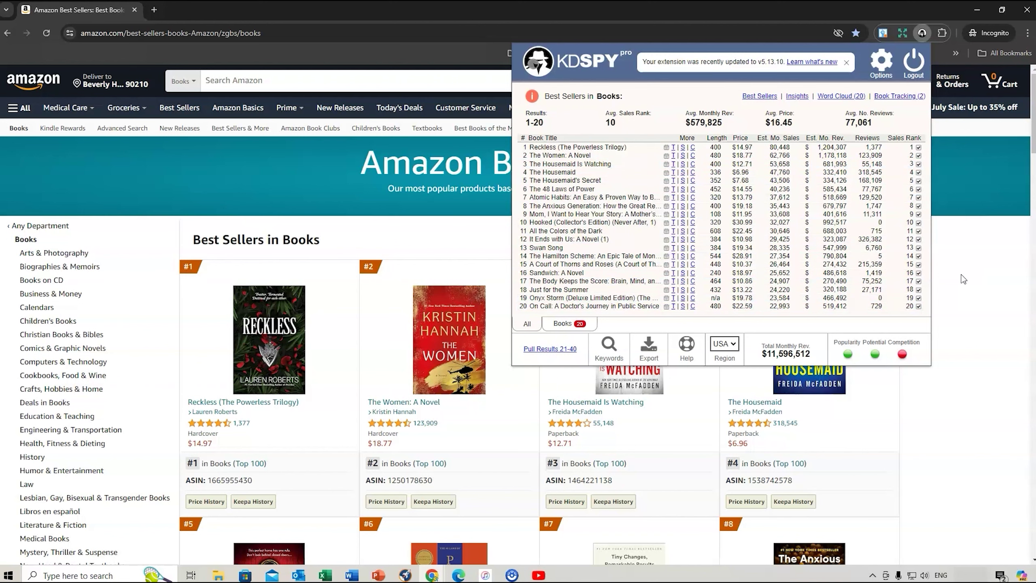
left_click(381, 237)
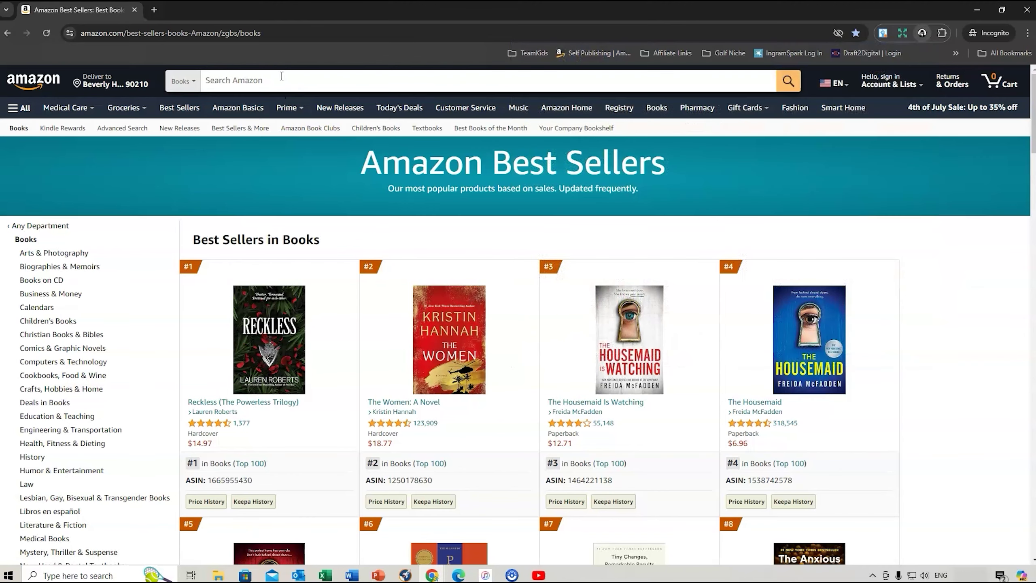
Search Amazon's books for the suggested phrase "bug books for kids 3-5"
left_click(273, 80)
type("Bu")
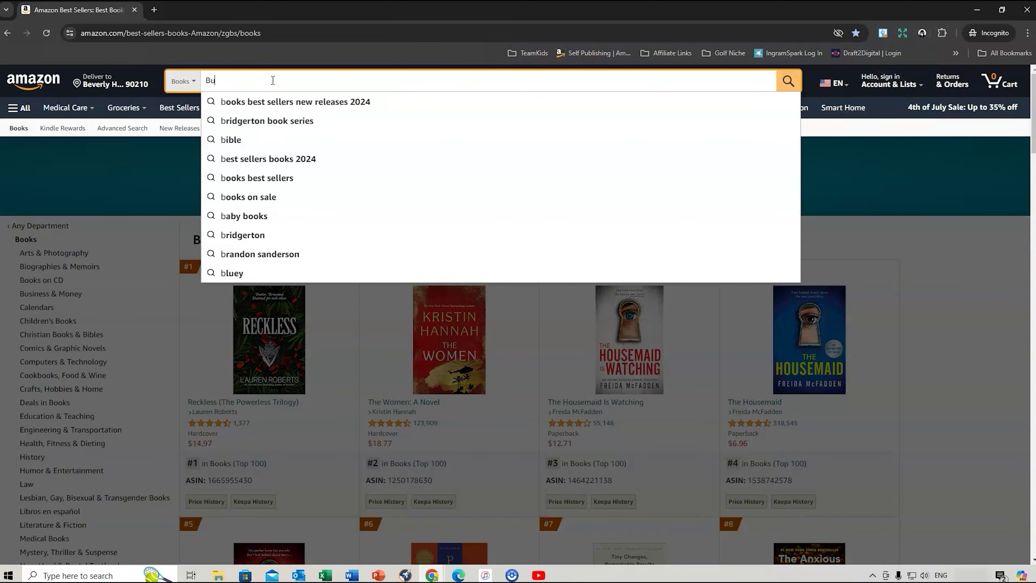
type("g books for kids")
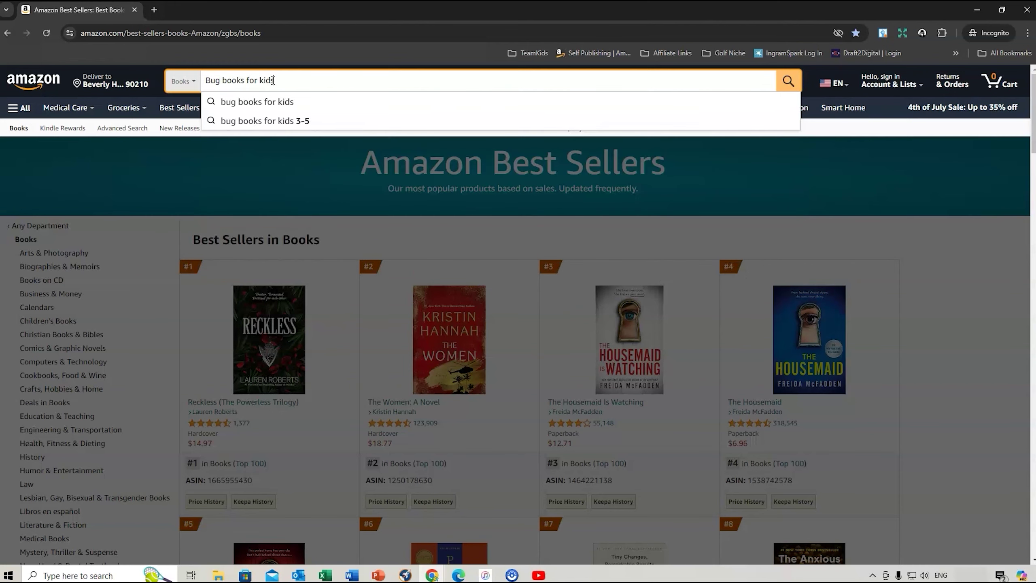
left_click(288, 121)
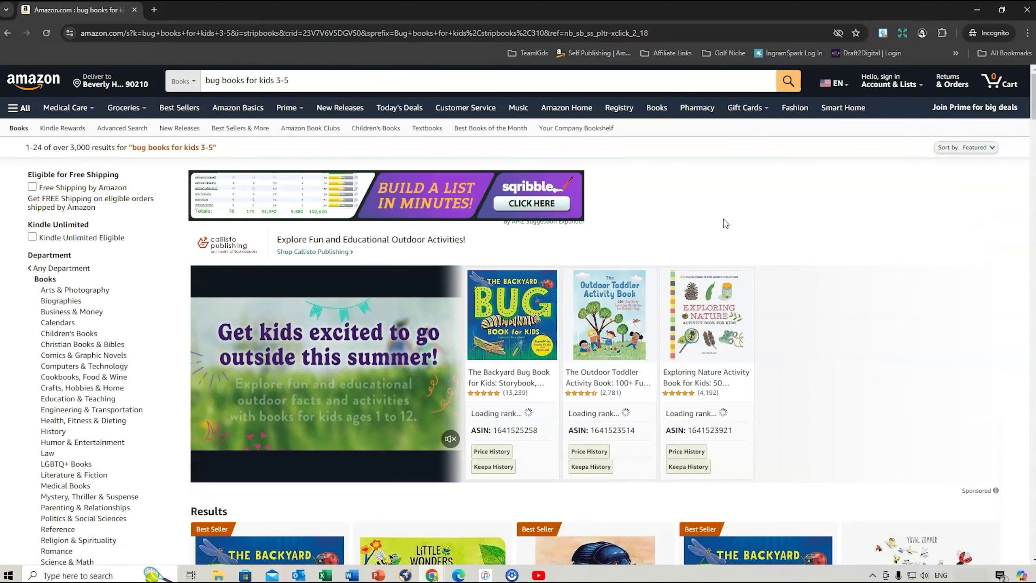
Analyze the bug book results in KDSPY, check the popularity rating and sort the books by sales rank
left_click(922, 33)
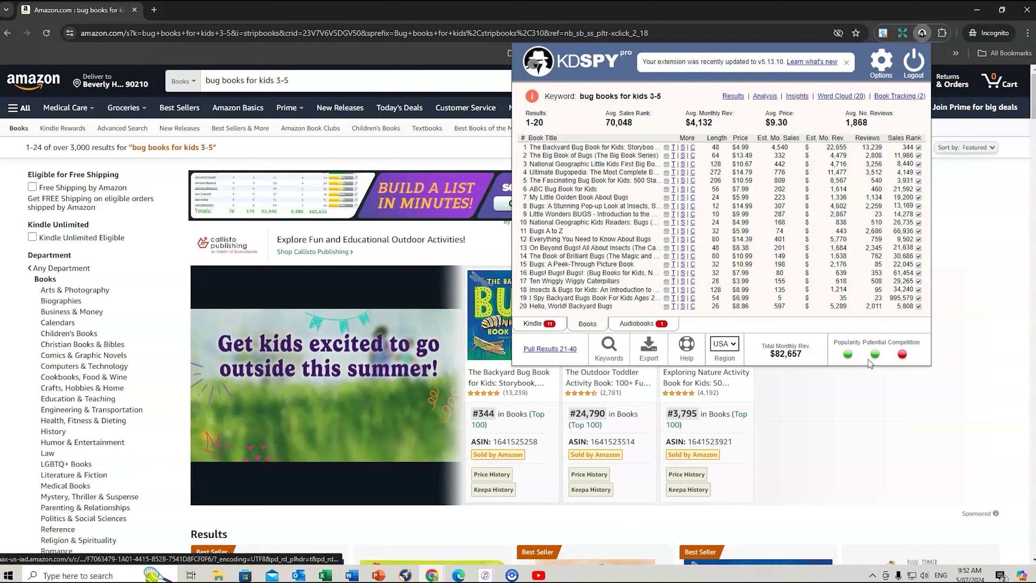
mouse_move(848, 350)
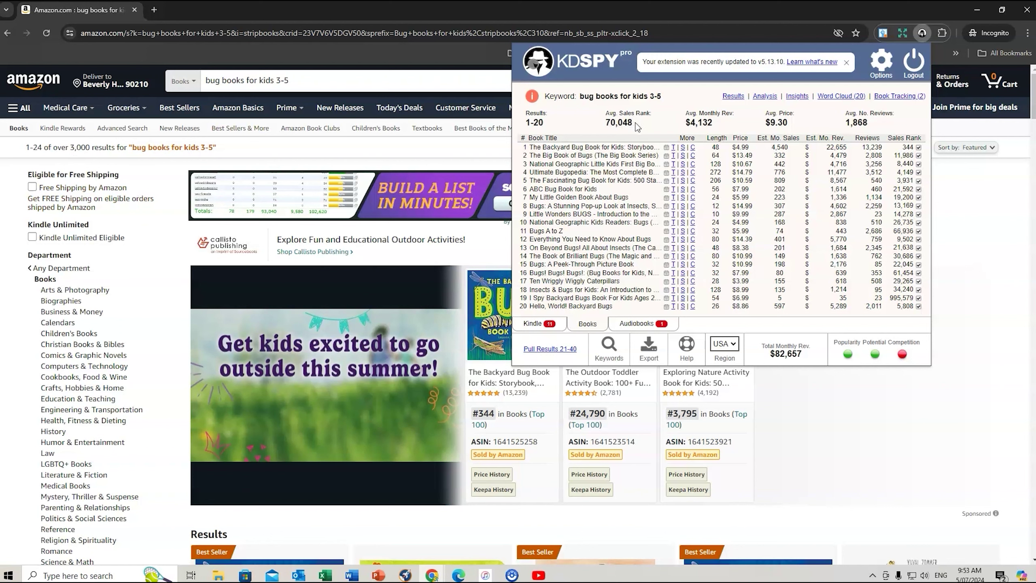
left_click(908, 138)
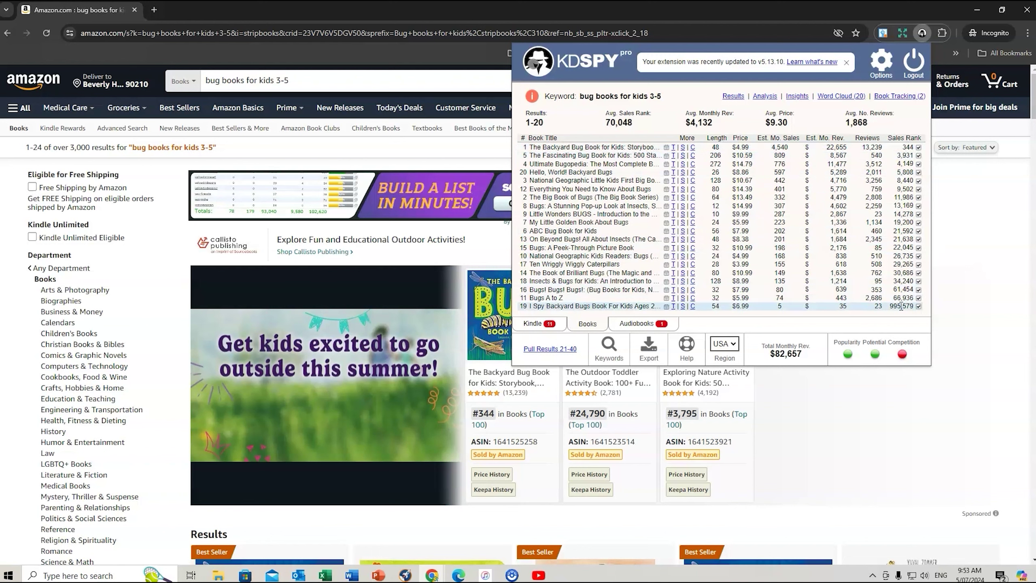
Exclude the two books with the weakest sales ranks from the KDSPY averages and sort the list by number of reviews
left_click(919, 306)
left_click(919, 298)
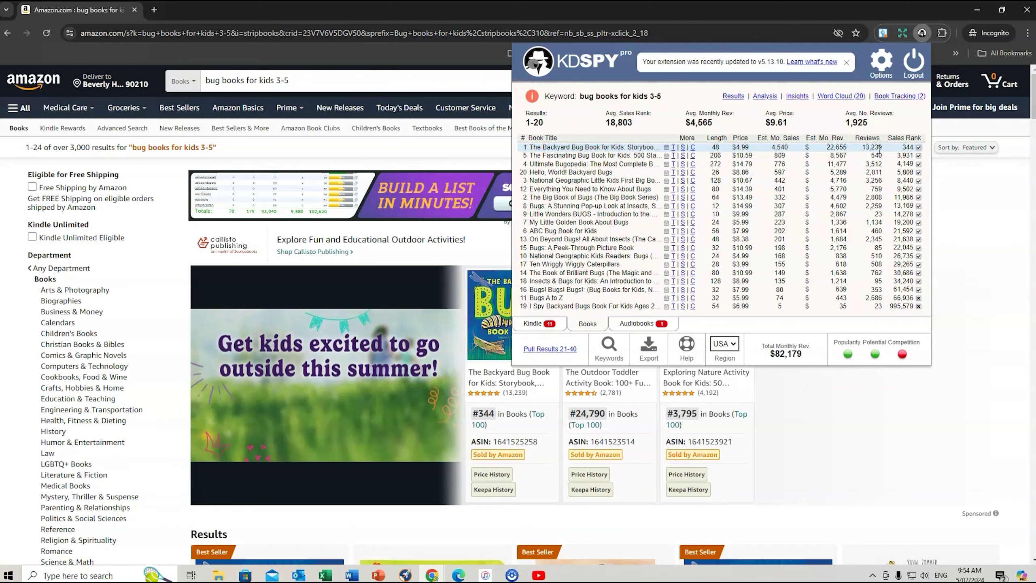
left_click(871, 139)
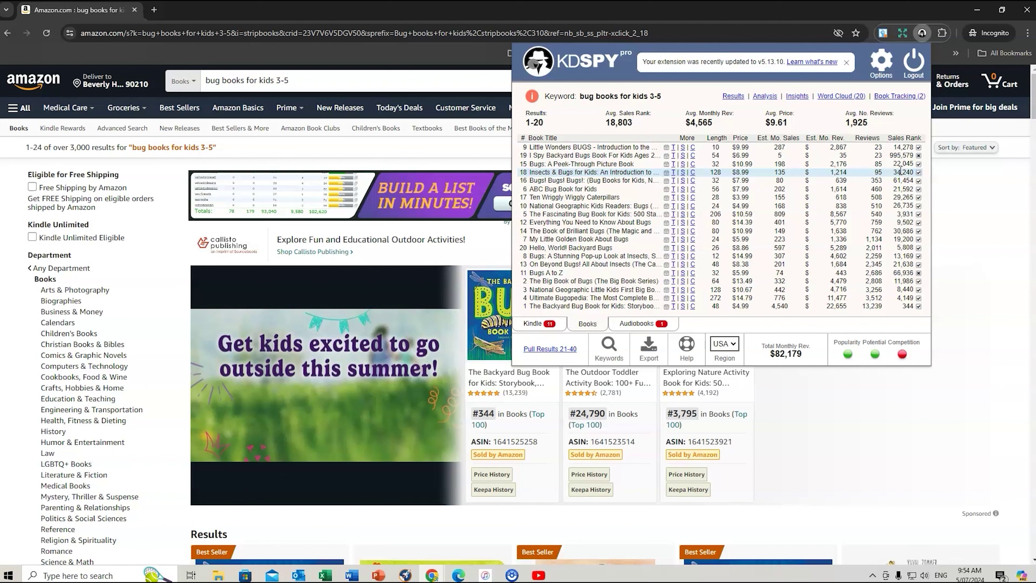
left_click(858, 432)
left_click(613, 292)
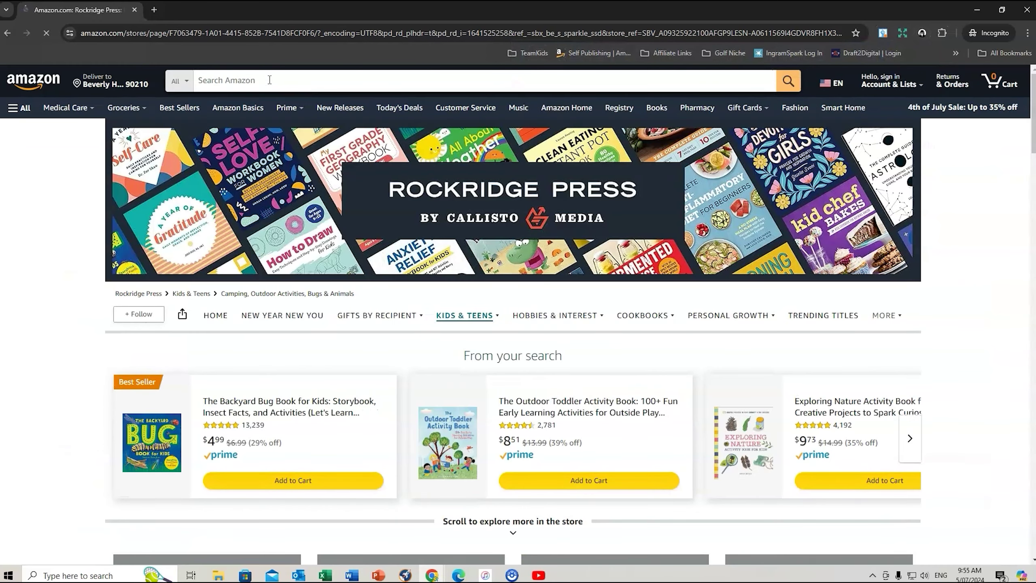
key("alt+Left")
Replace the Amazon book search phrase with "cooking in the outdoors" and run the search
left_click(304, 79)
key("BackSpace")
key("BackSpace")
key("BackSpace")
key("BackSpace")
key("BackSpace")
key("BackSpace")
key("BackSpace")
key("BackSpace")
key("BackSpace")
key("BackSpace")
key("BackSpace")
key("BackSpace")
key("BackSpace")
key("BackSpace")
key("BackSpace")
key("BackSpace")
key("BackSpace")
key("BackSpace")
key("BackSpace")
key("BackSpace")
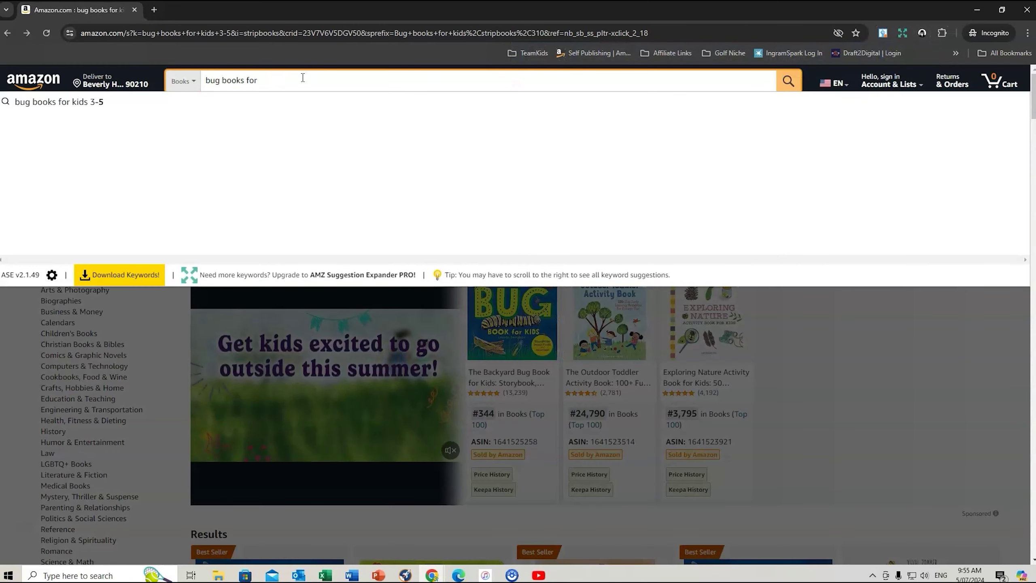
key("BackSpace")
key("BackSpace")
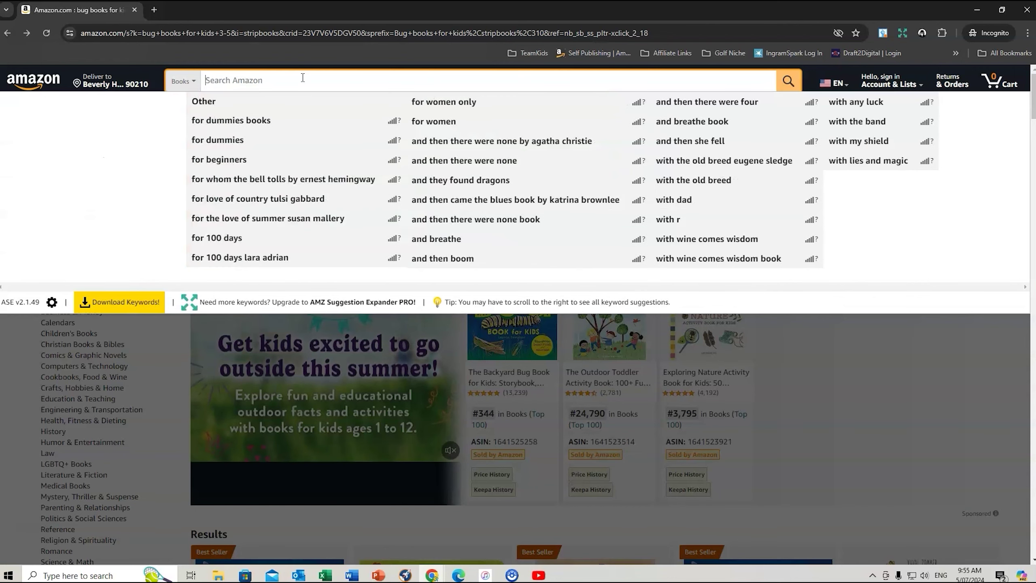
type("cookin")
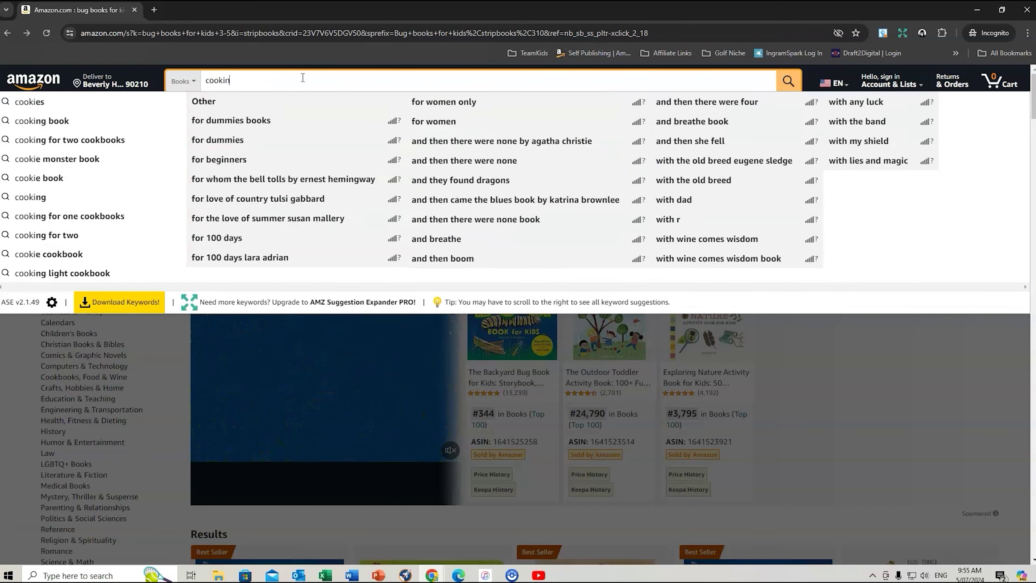
type("g in the outdoors")
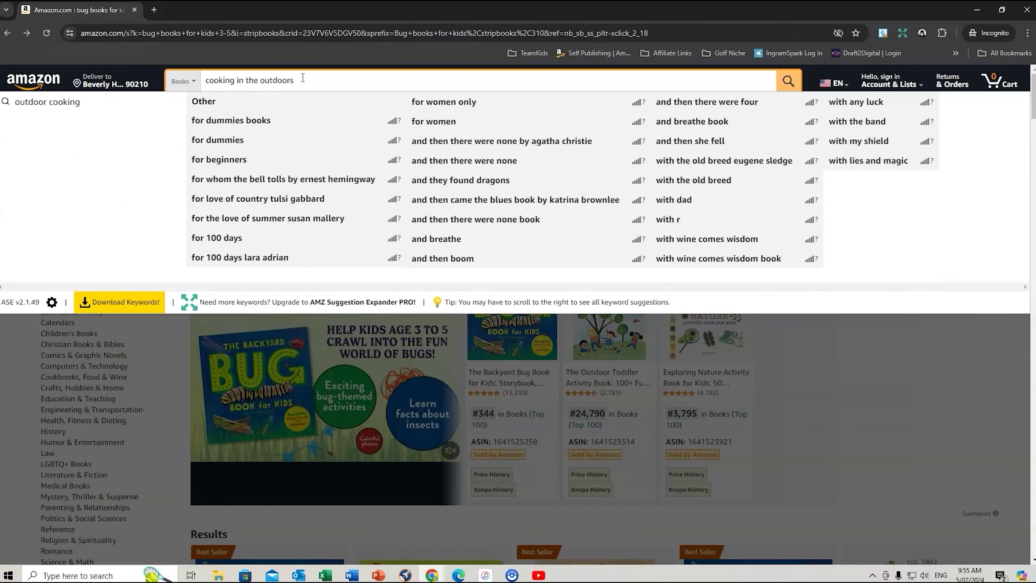
key("Return")
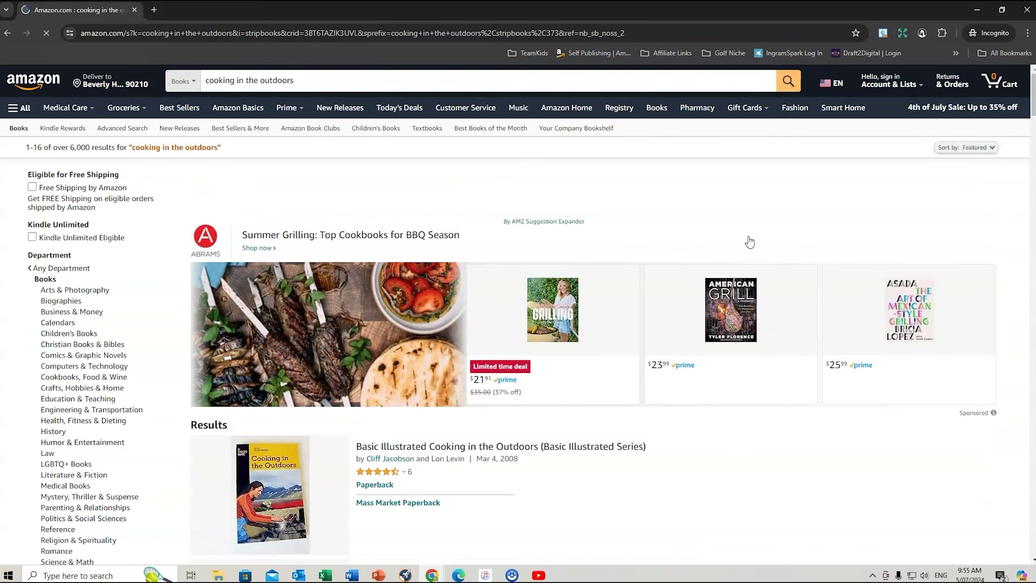
Analyze the outdoor cooking results in KDSPY and sort the books by sales rank
left_click(922, 33)
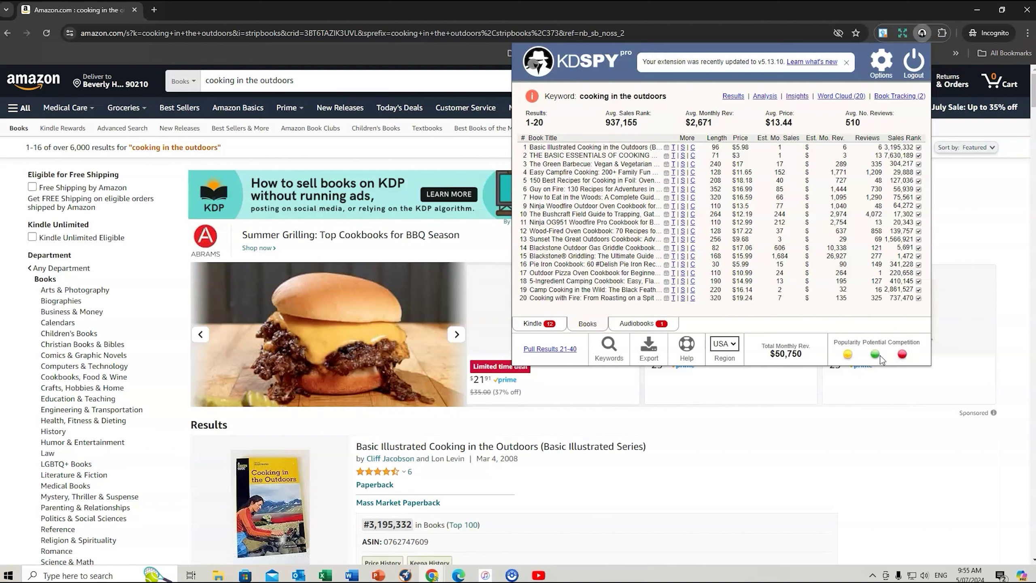
left_click(916, 141)
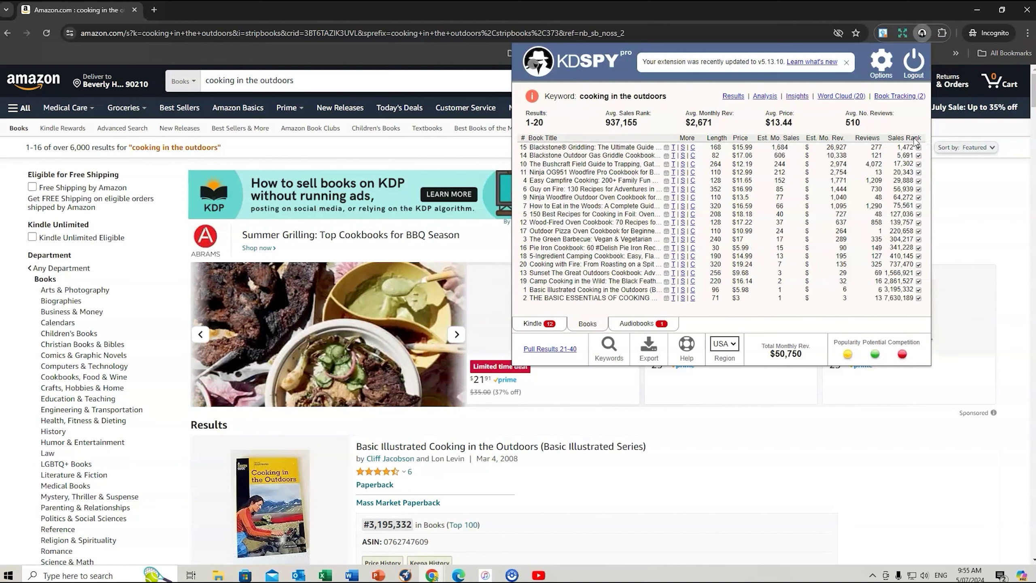
Exclude the three books with the weakest sales ranks, sort by number of reviews and close the KDSPY report
left_click(918, 290)
left_click(918, 298)
left_click(918, 281)
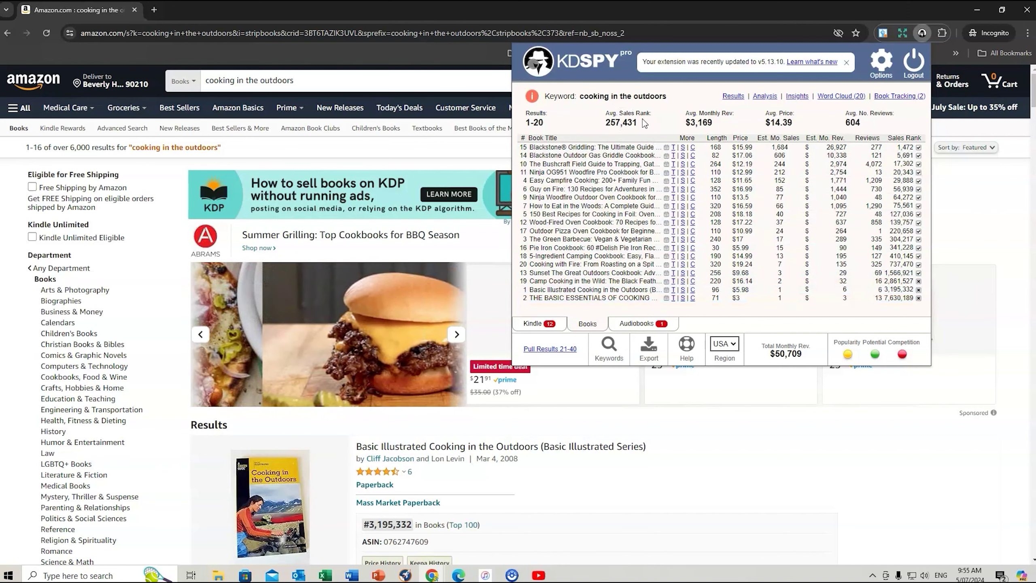
left_click(867, 139)
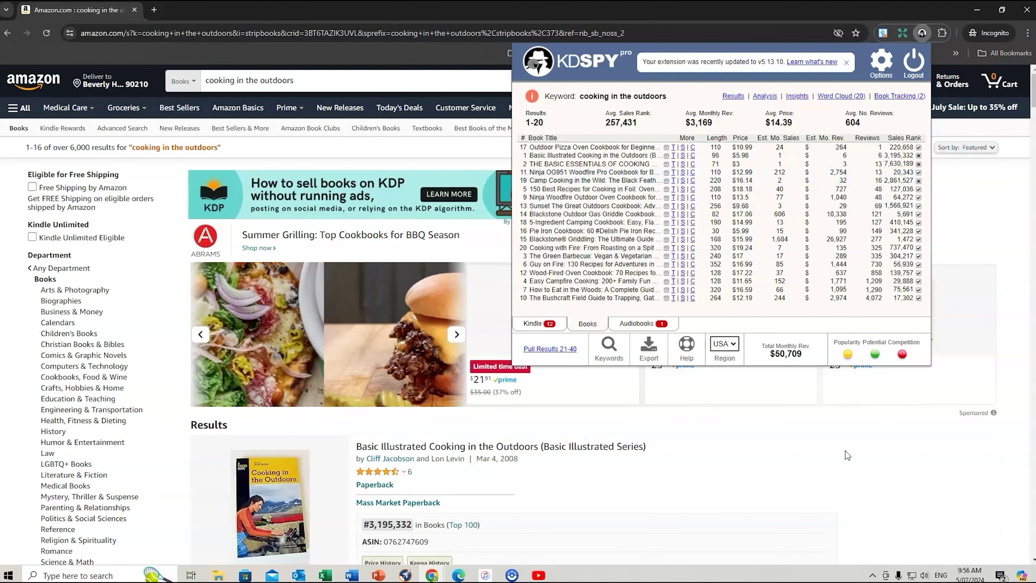
left_click(832, 460)
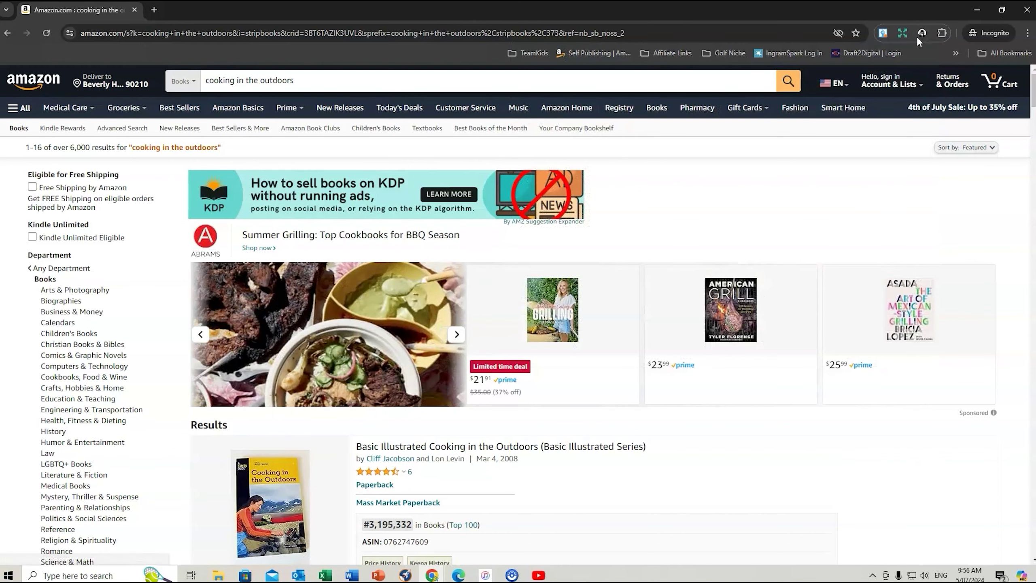
Replace the Amazon book search phrase with "Summer coloring book" and run the search
left_click_drag(307, 83, 206, 80)
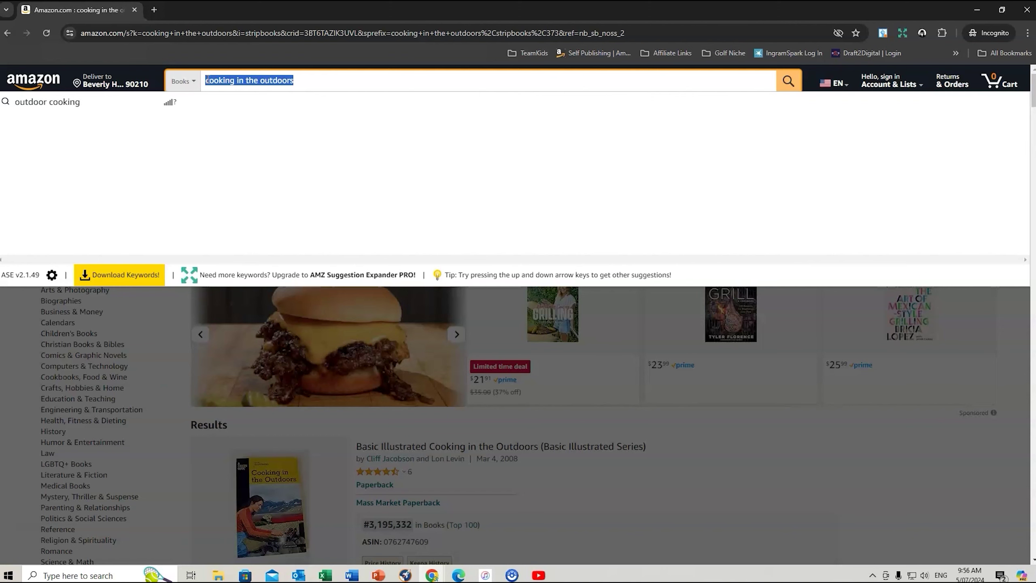
key("BackSpace")
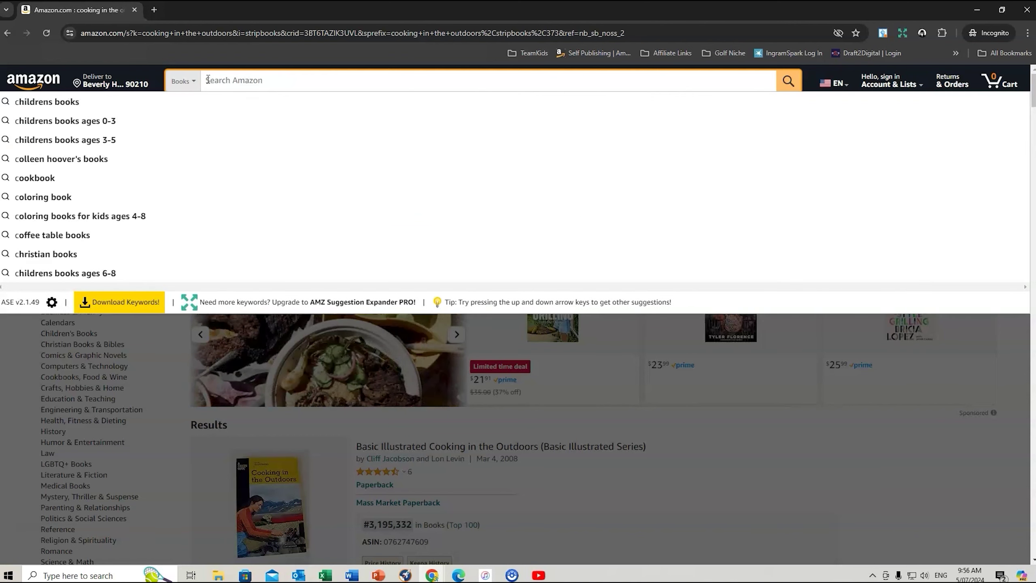
type("summer col")
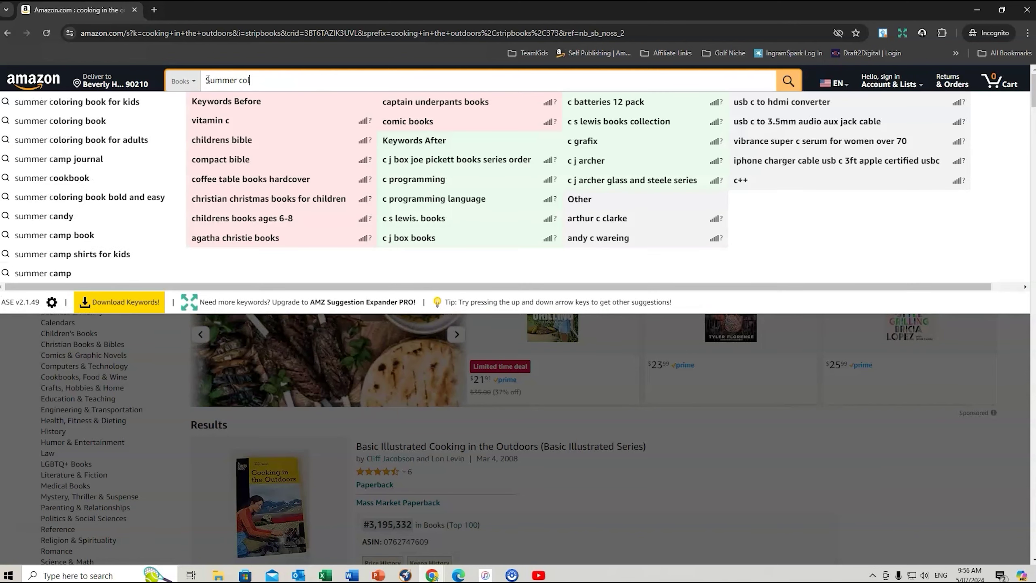
type("oring book")
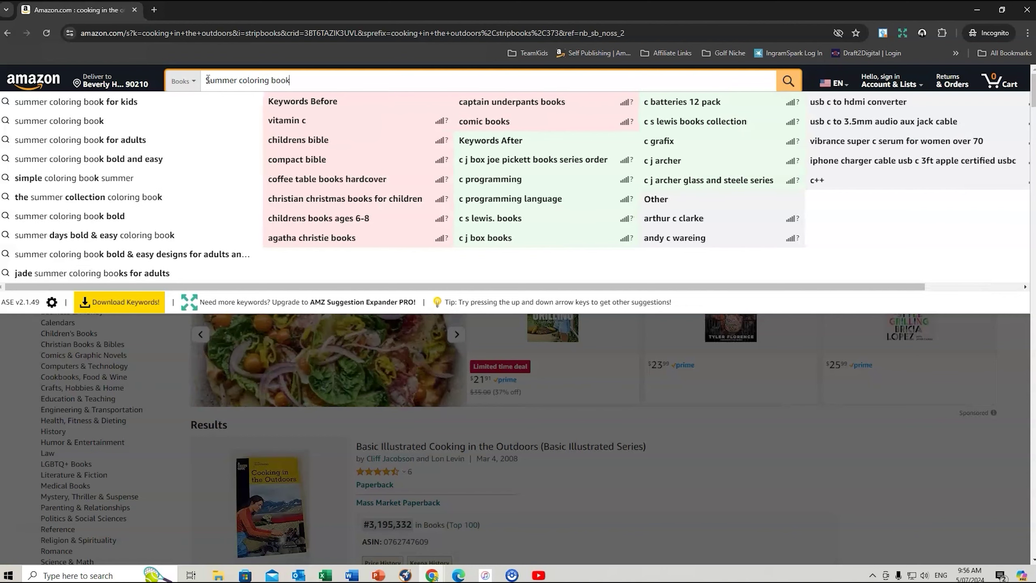
key("Return")
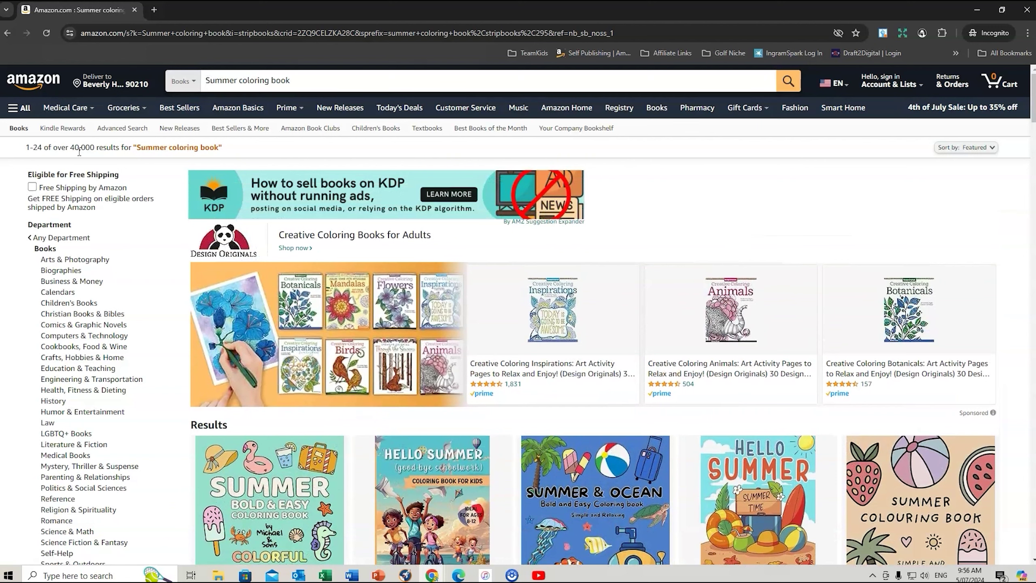
Analyze the summer coloring book results in KDSPY, sort them by sales rank and exclude the three weakest-ranked books
left_click(922, 33)
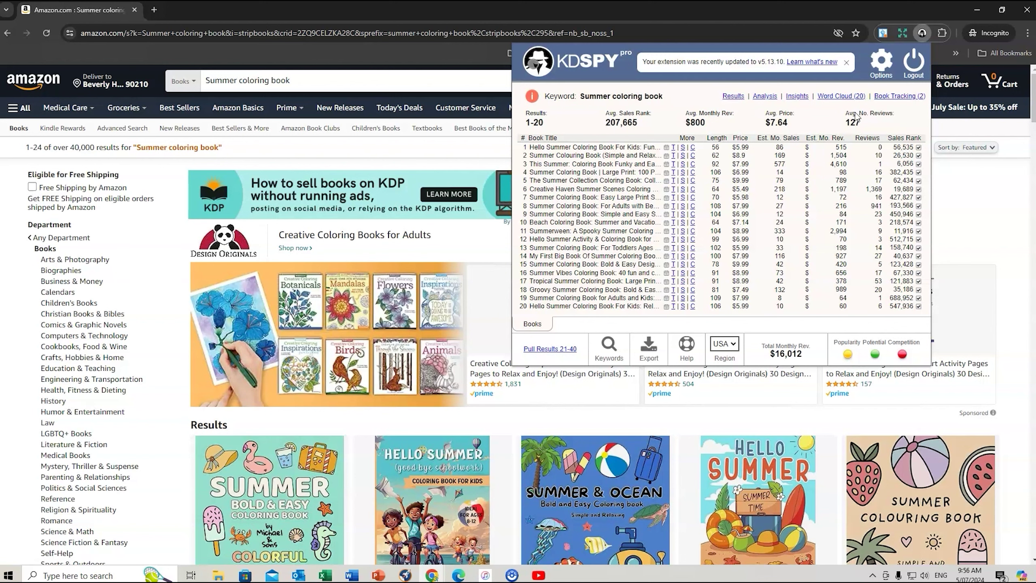
left_click(912, 141)
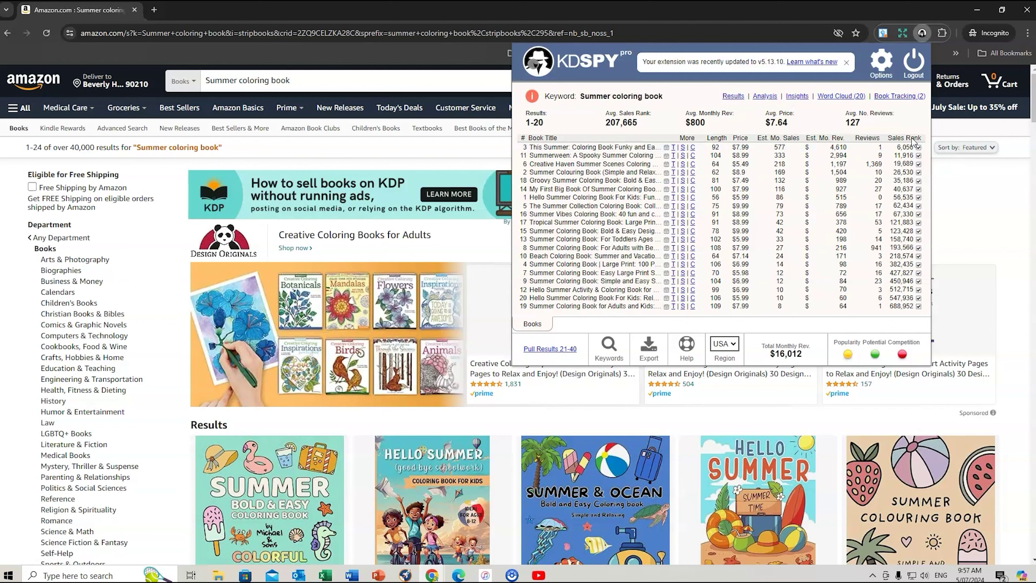
left_click(919, 298)
left_click(919, 305)
left_click(919, 289)
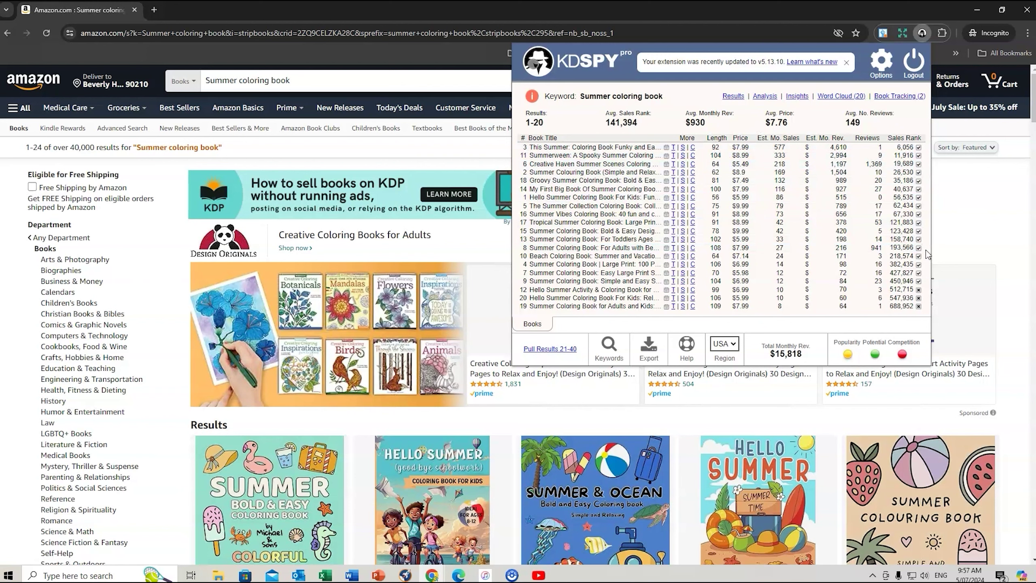
View the best-ranked summer coloring book's sales rank tracking page, and run a web search for its title before returning to the report
left_click(674, 148)
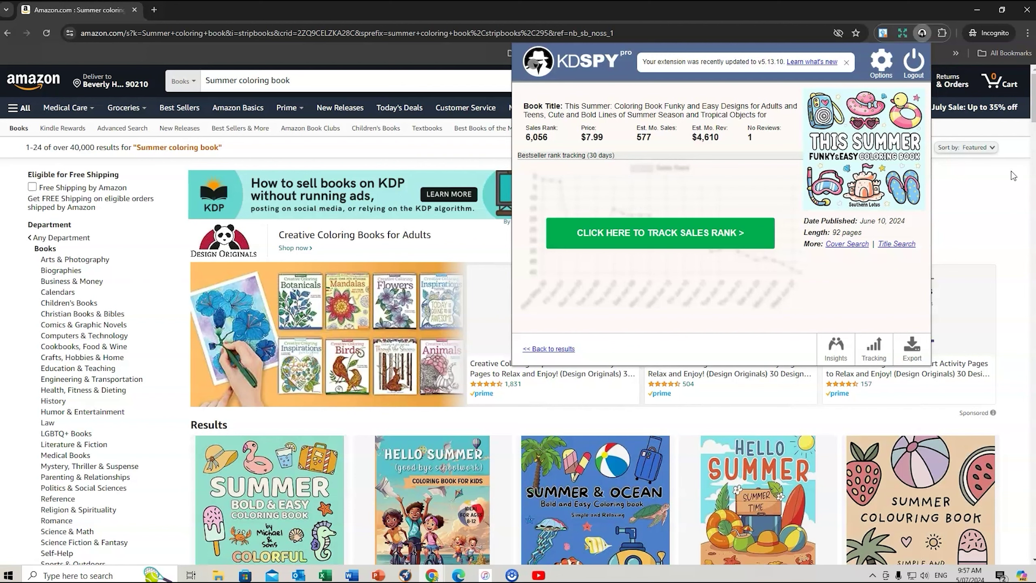
left_click(556, 349)
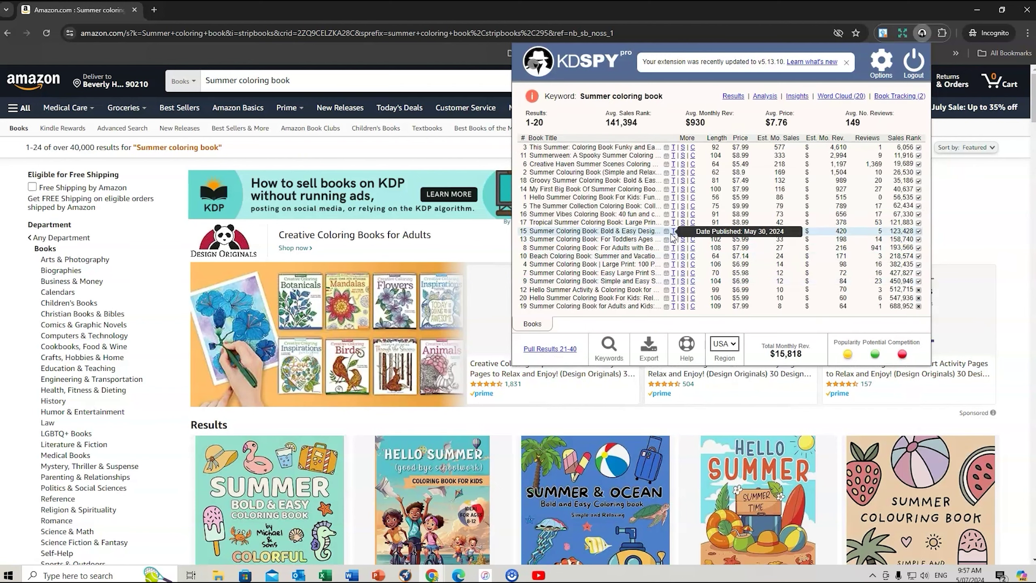
left_click(684, 148)
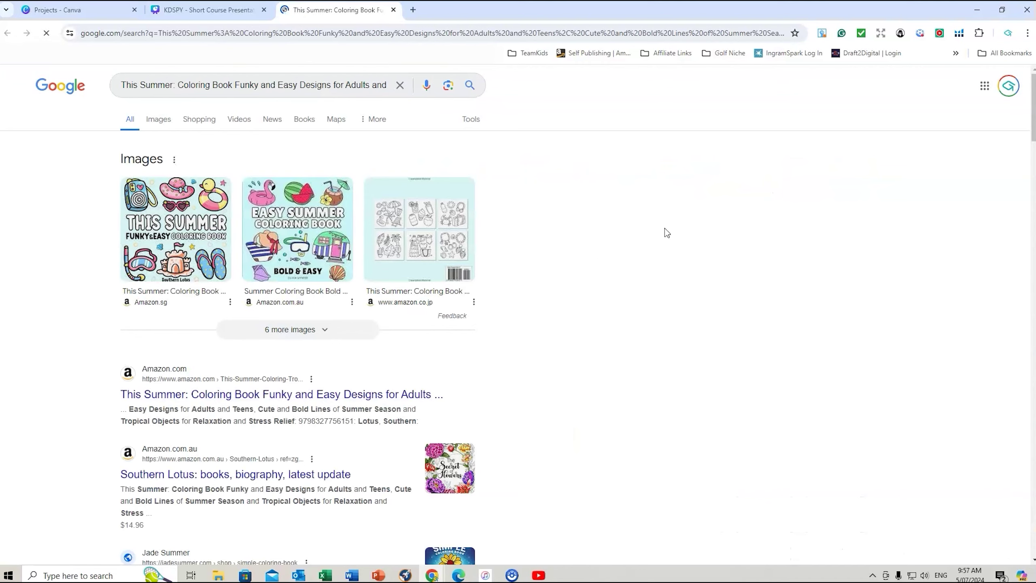
left_click(394, 10)
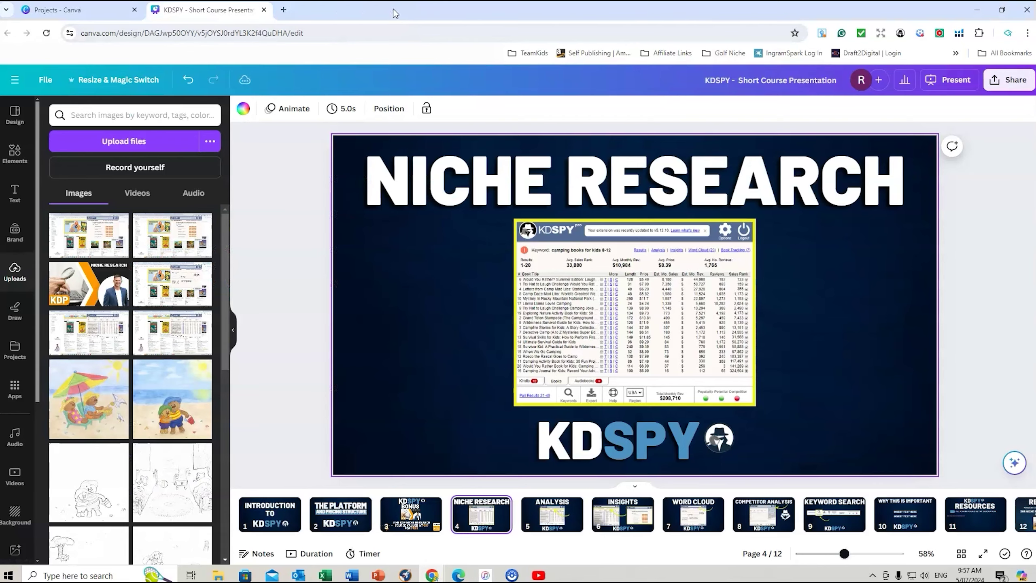
mouse_move(432, 574)
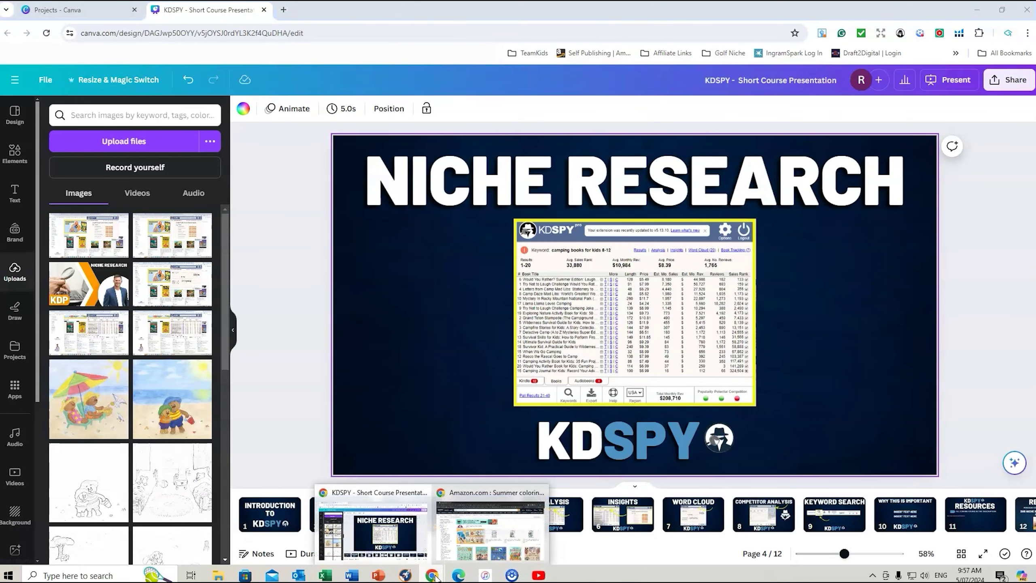
left_click(495, 527)
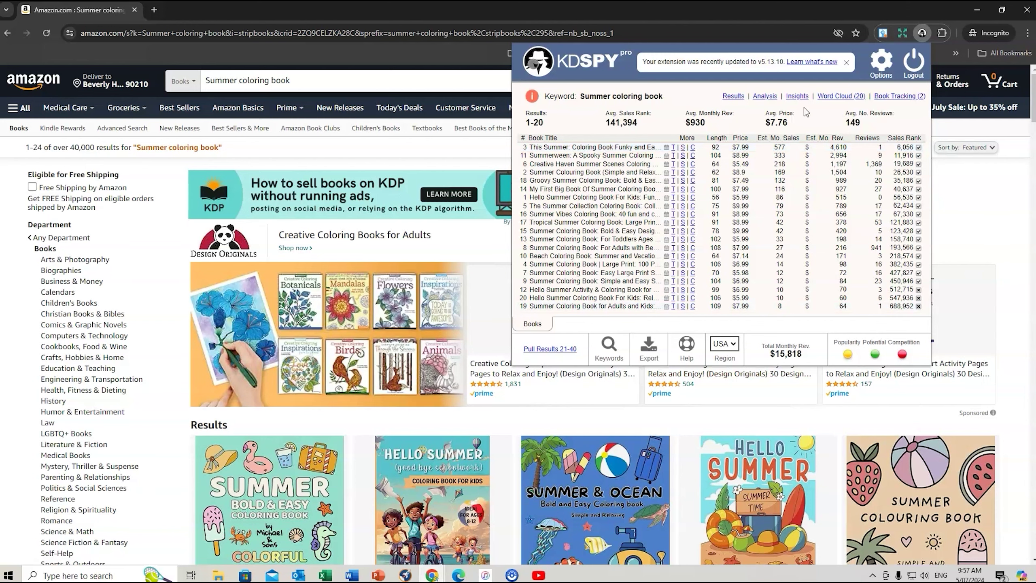
Run an image search on the best-ranked book's cover and return to the KDSPY results
left_click(693, 147)
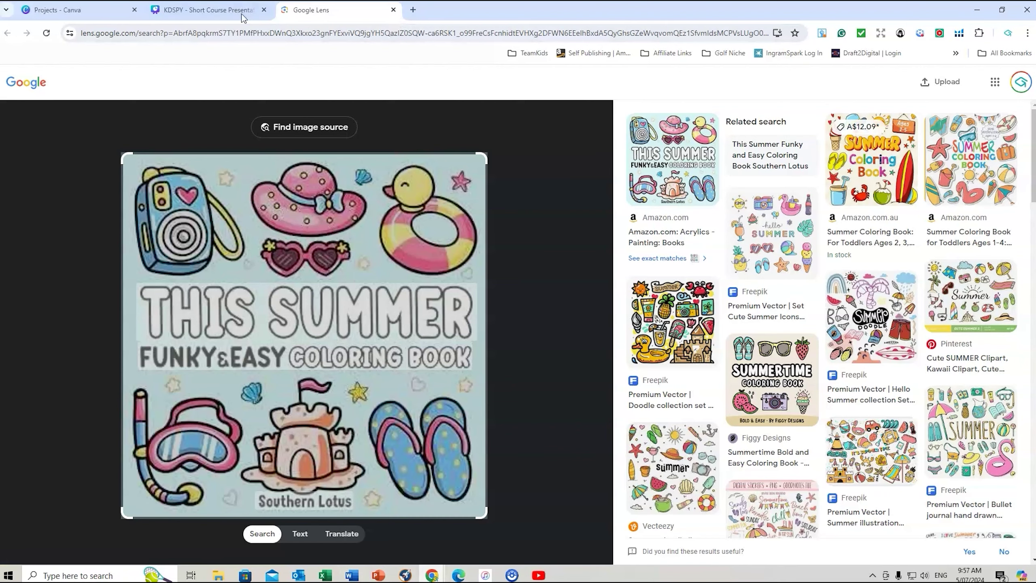
mouse_move(432, 575)
left_click(489, 531)
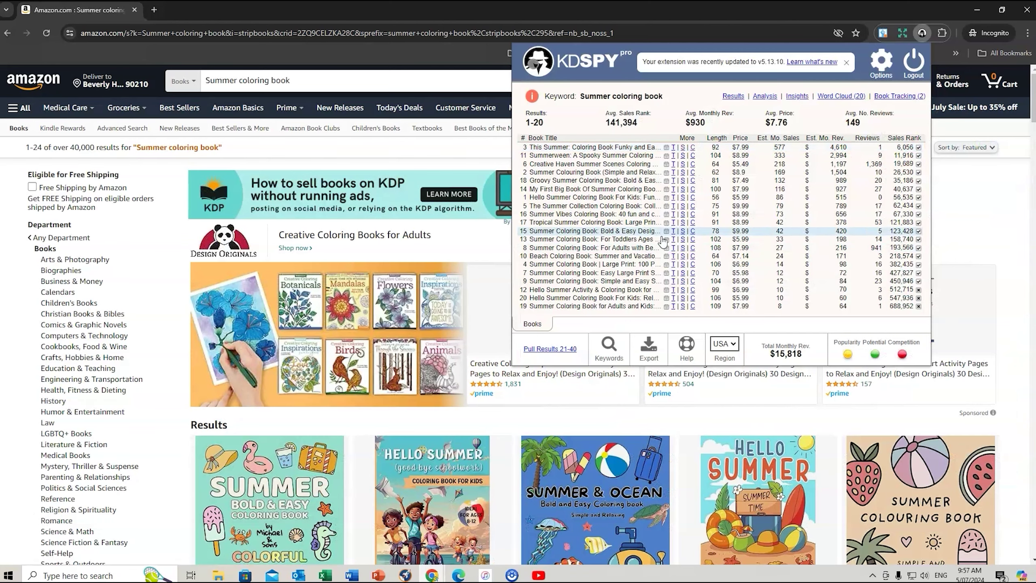
mouse_move(693, 149)
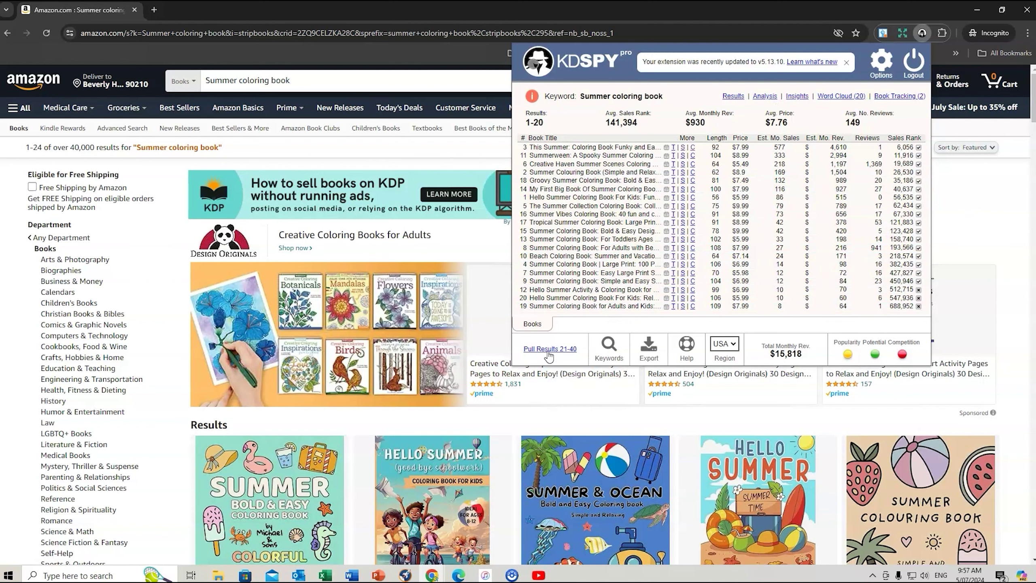
Pull results 21-40 into the KDSPY report and switch its region to UK
left_click(565, 353)
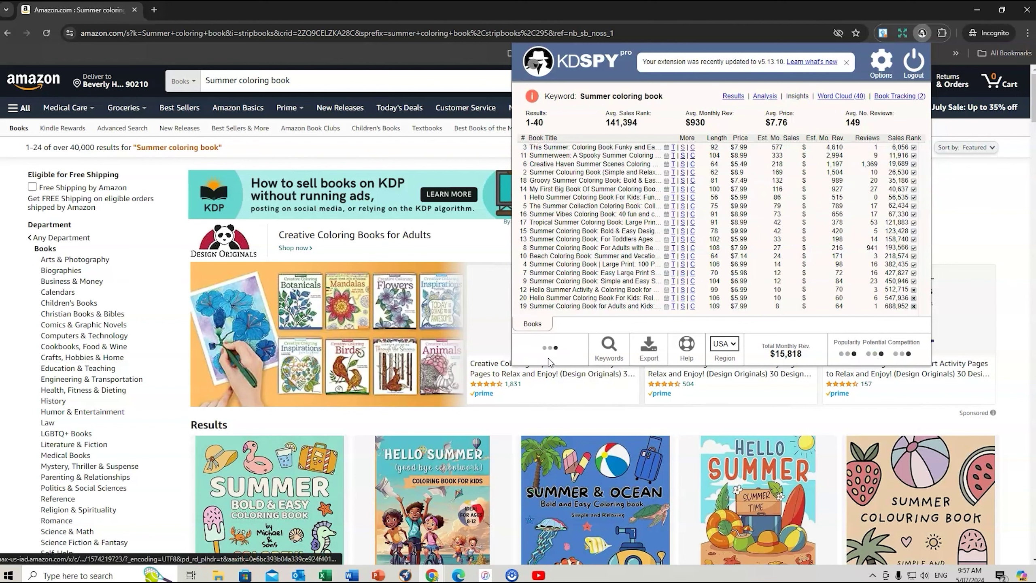
left_click(734, 347)
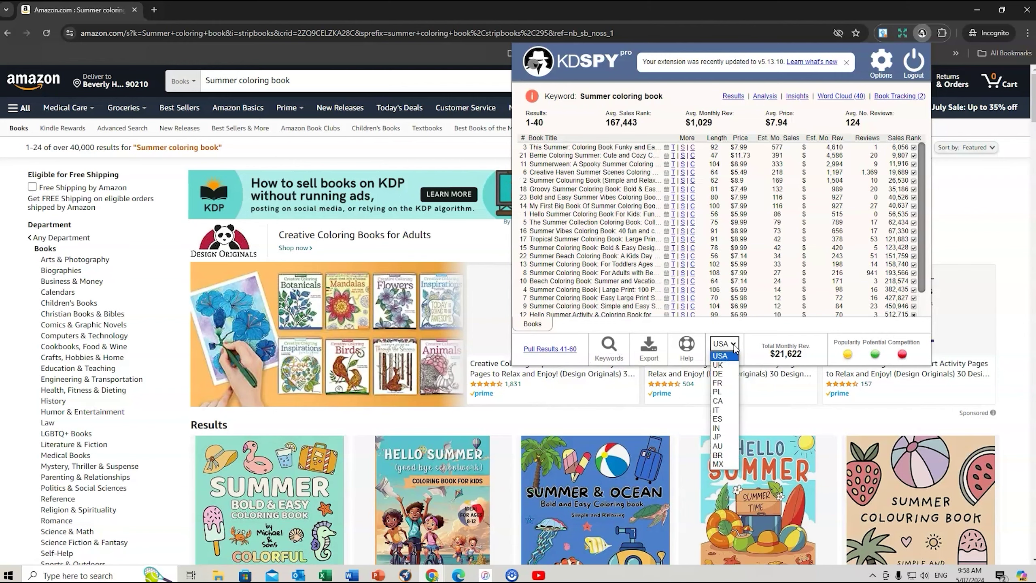
left_click(726, 370)
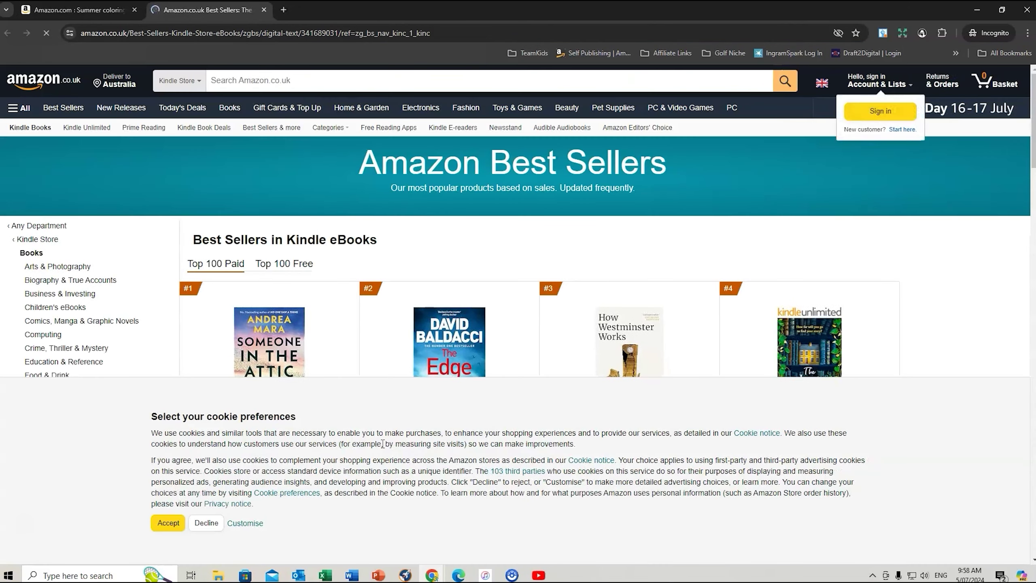
left_click(922, 33)
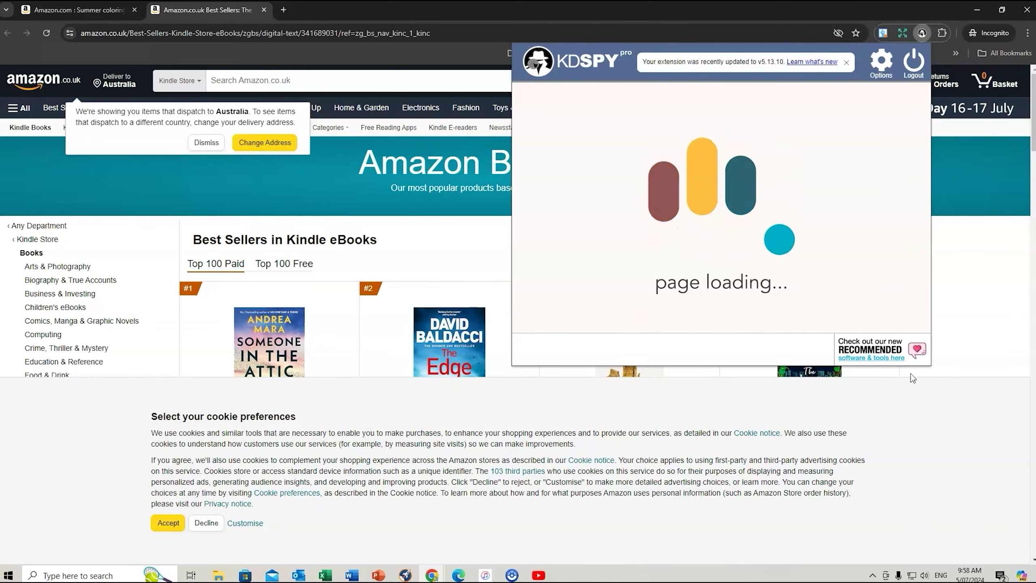
Dismiss the delivery notice and search the Amazon UK Kindle Store for the suggested phrase "bug books for children"
left_click(312, 82)
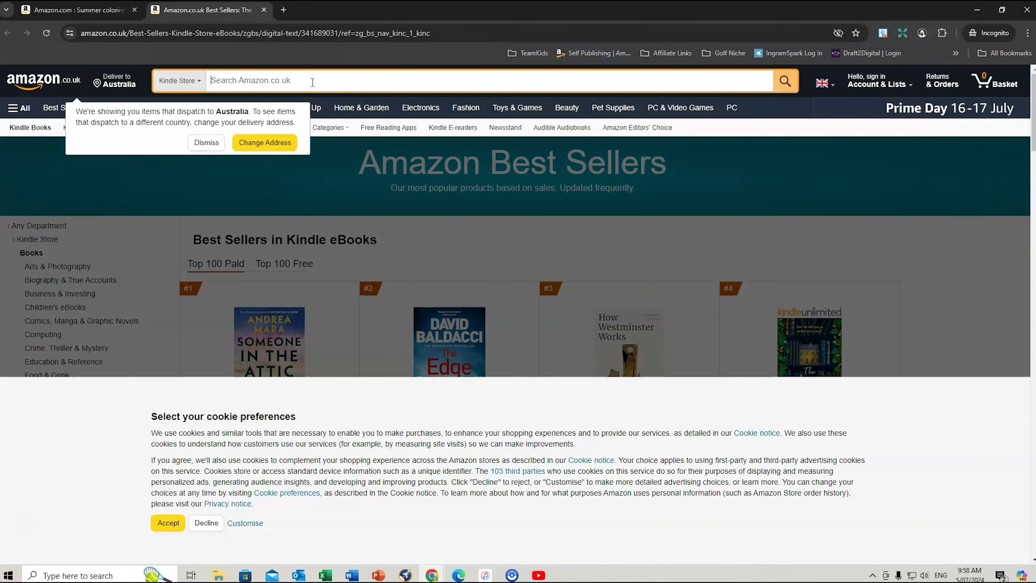
left_click(207, 143)
left_click(297, 85)
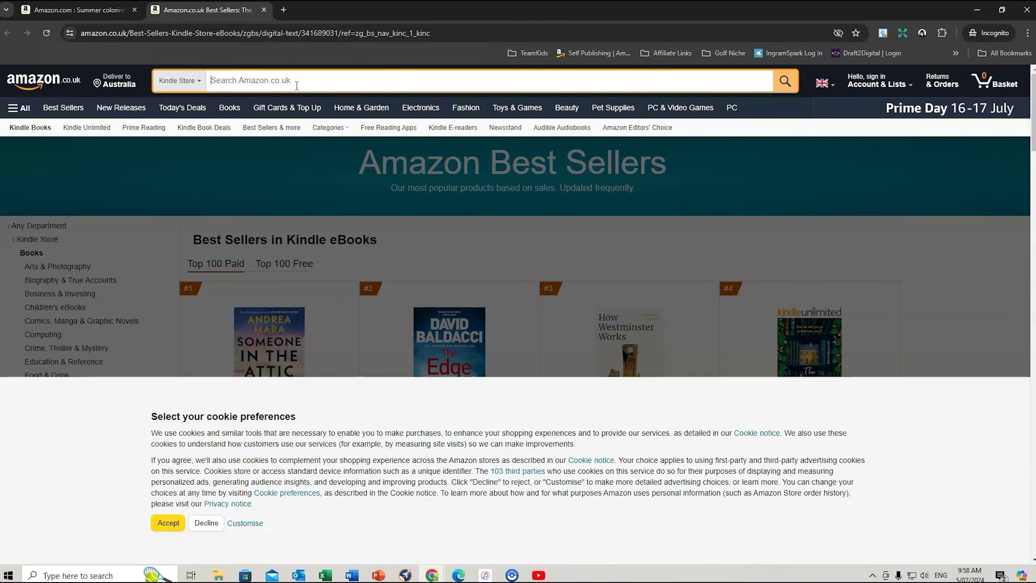
type("Bug b")
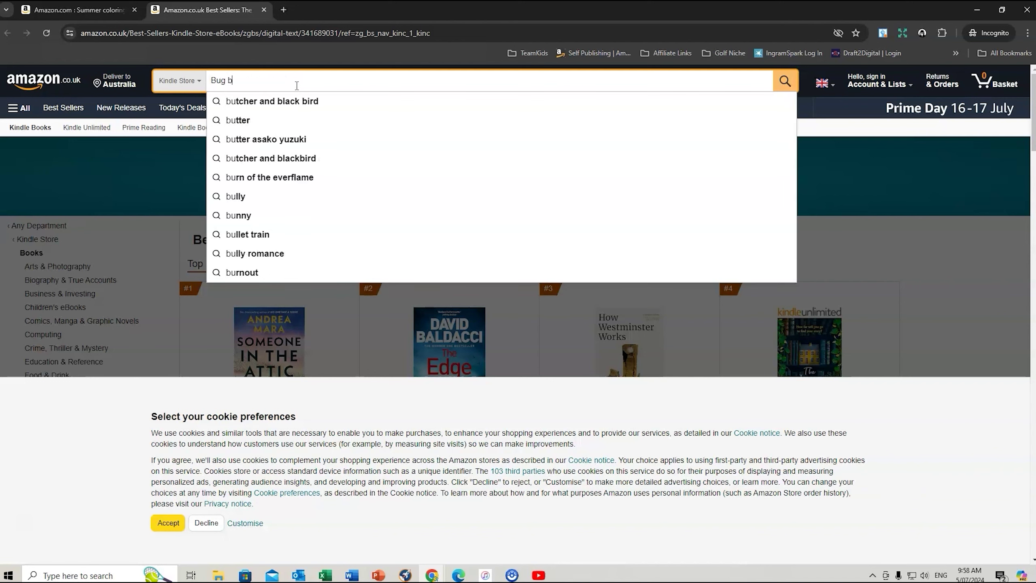
type("ook for kids")
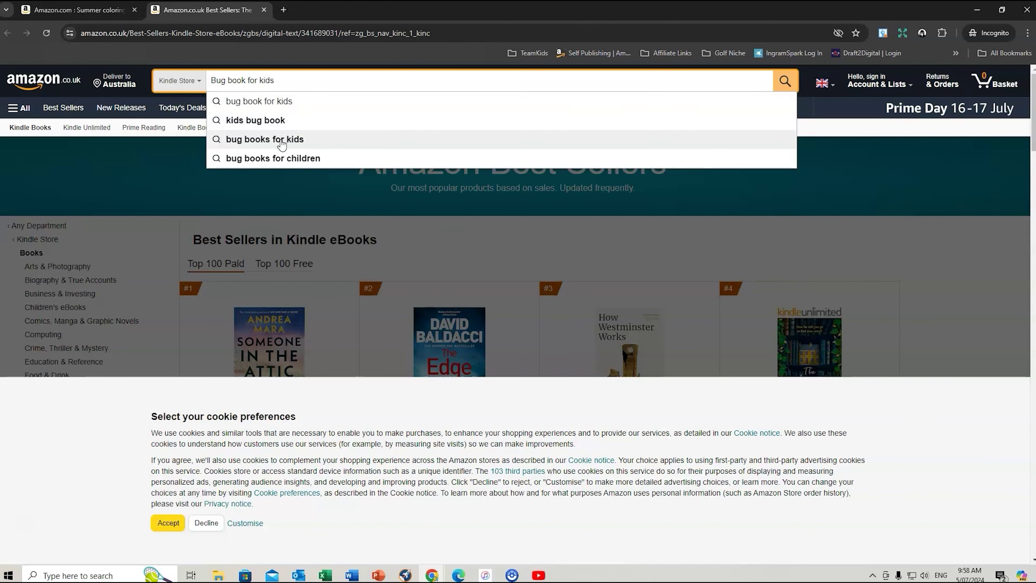
left_click(279, 159)
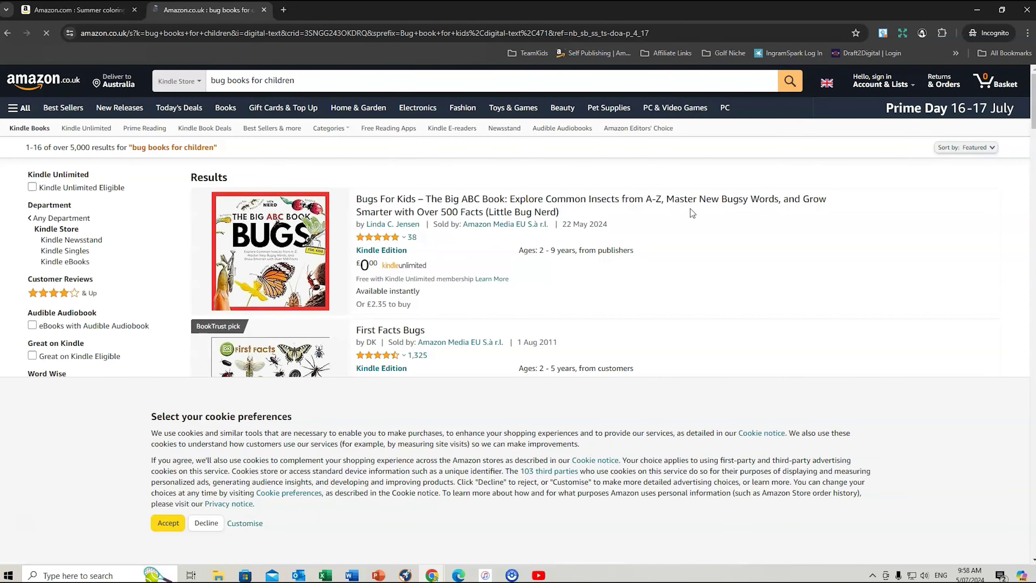
Accept the Amazon UK cookies and analyze the "bug books for children" results in KDSPY
left_click(922, 33)
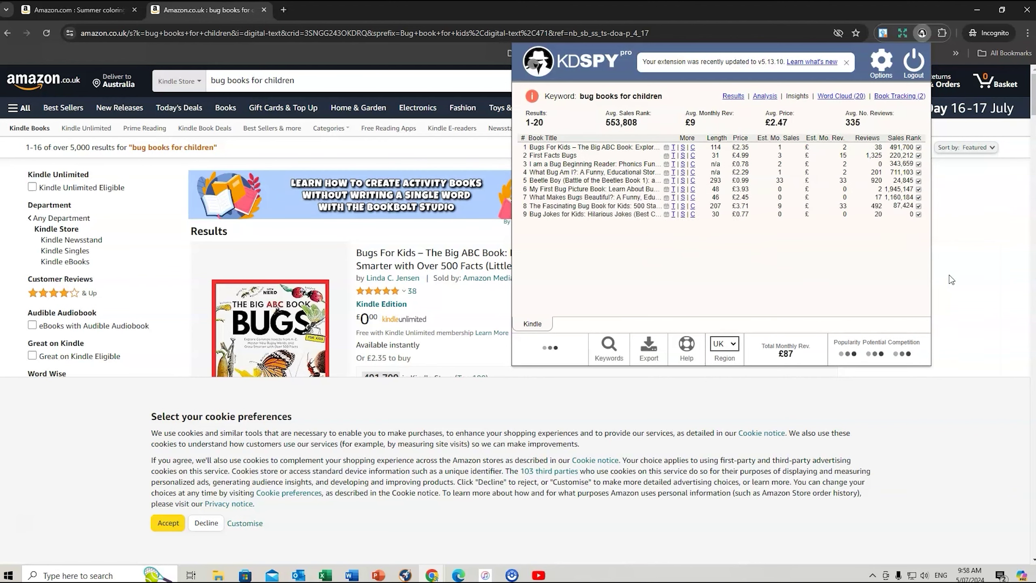
left_click(168, 523)
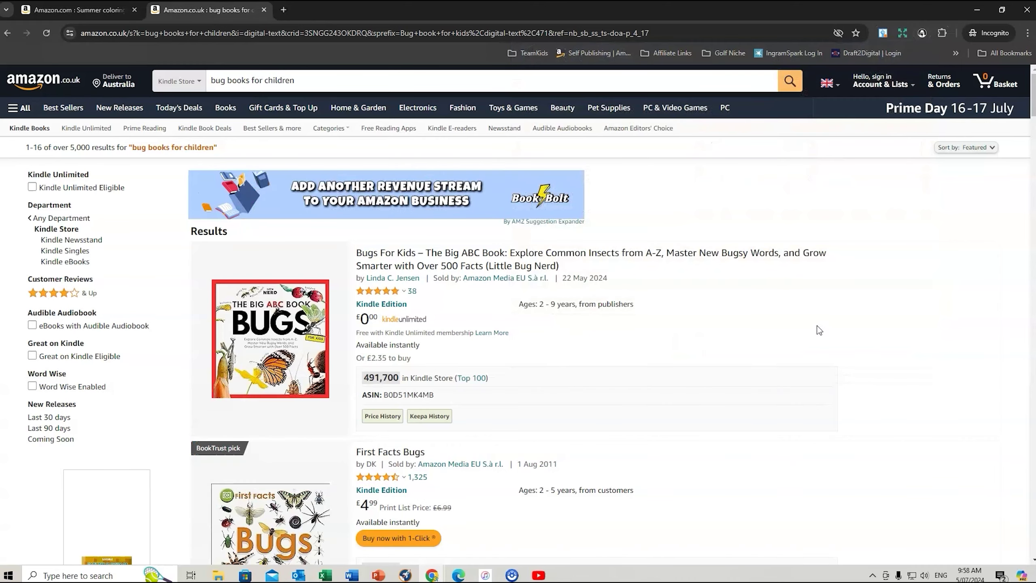
left_click(921, 34)
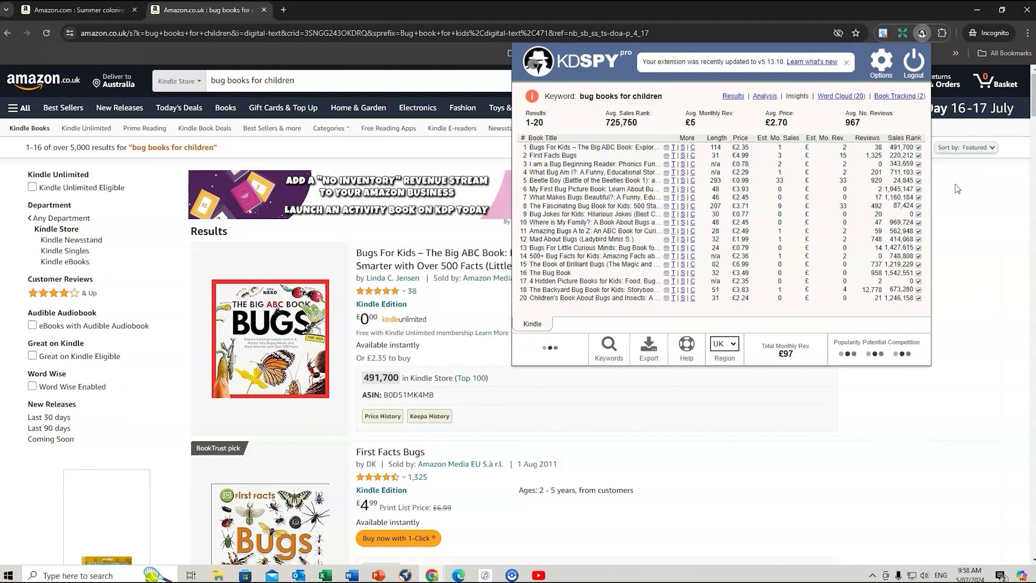
Sort the bug books by sales rank, exclude My First Bug Picture Book and Bugs For Little Curious Minds, and close the report
left_click(914, 138)
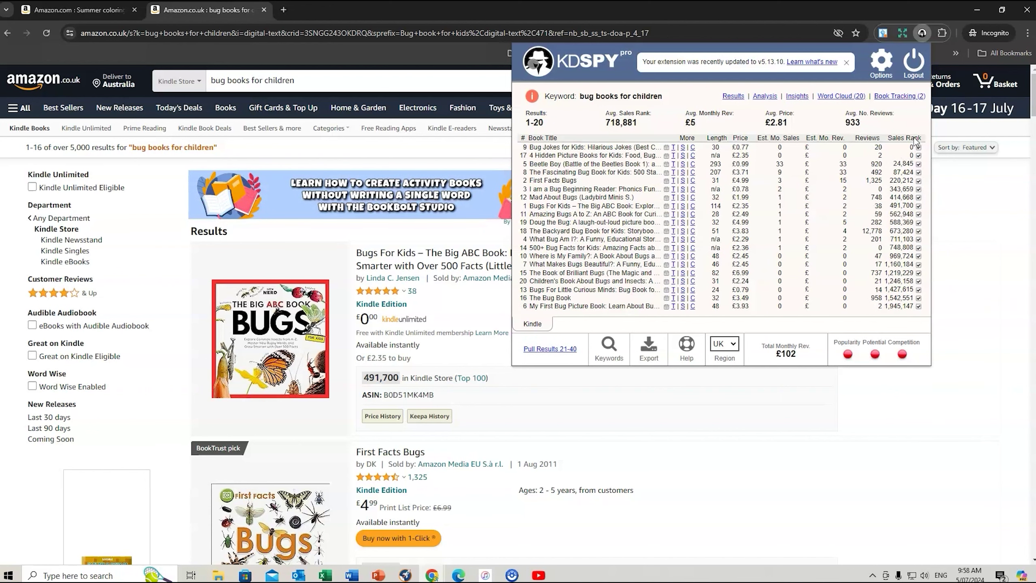
left_click(919, 305)
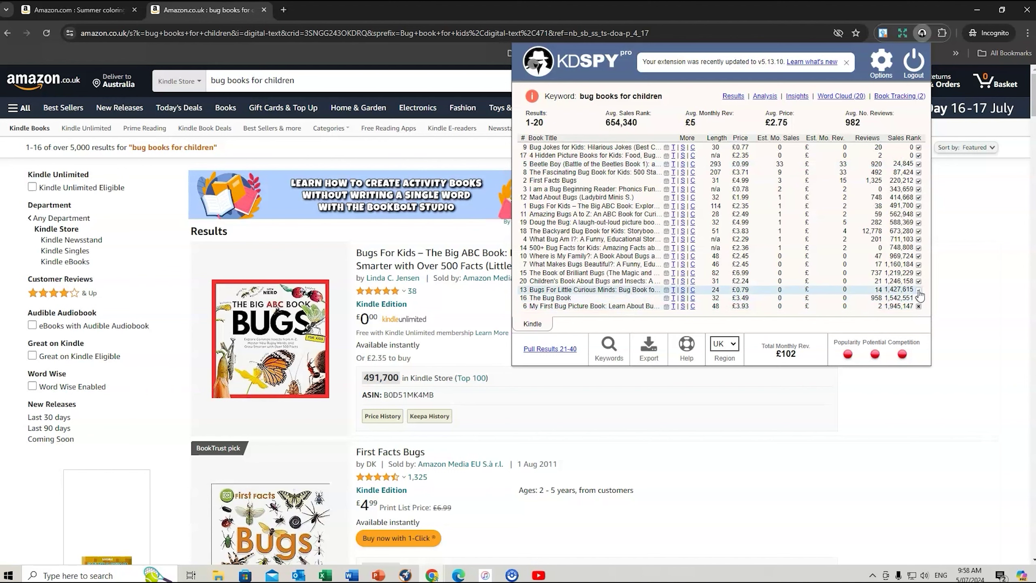
left_click(919, 290)
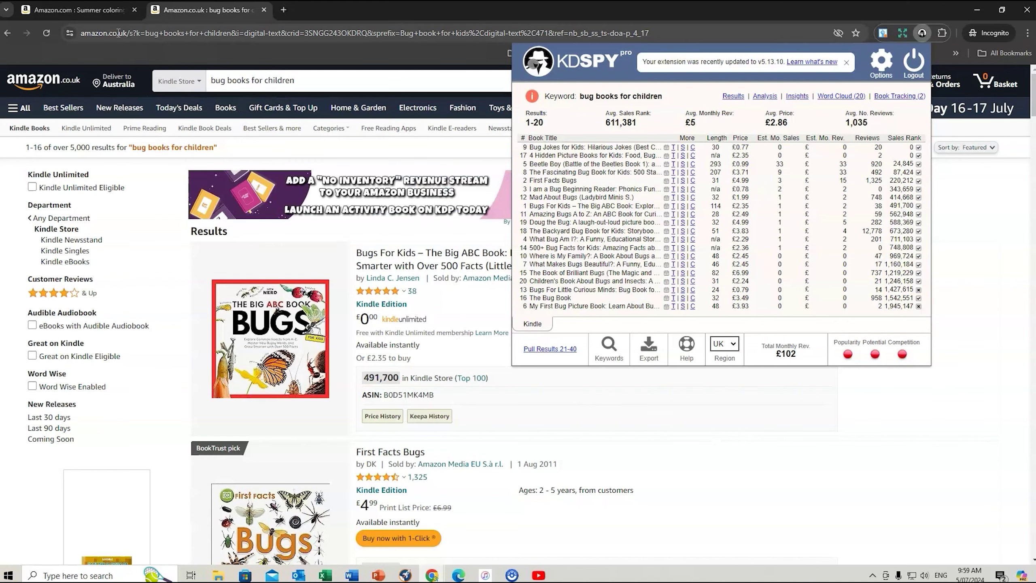
left_click(950, 439)
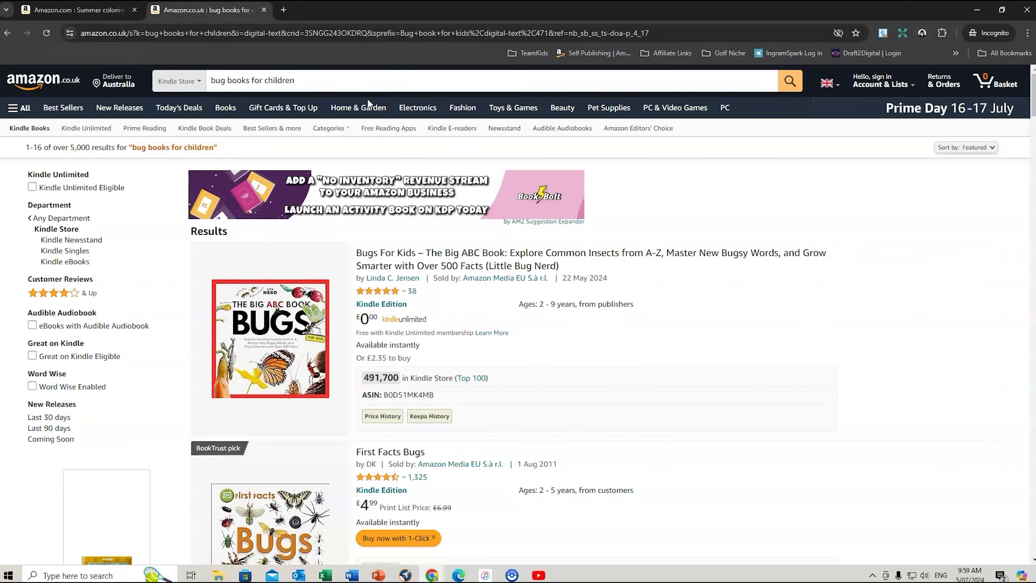
Close the Amazon UK page and reopen the KDSPY report for the "Summer coloring book" search
left_click(263, 9)
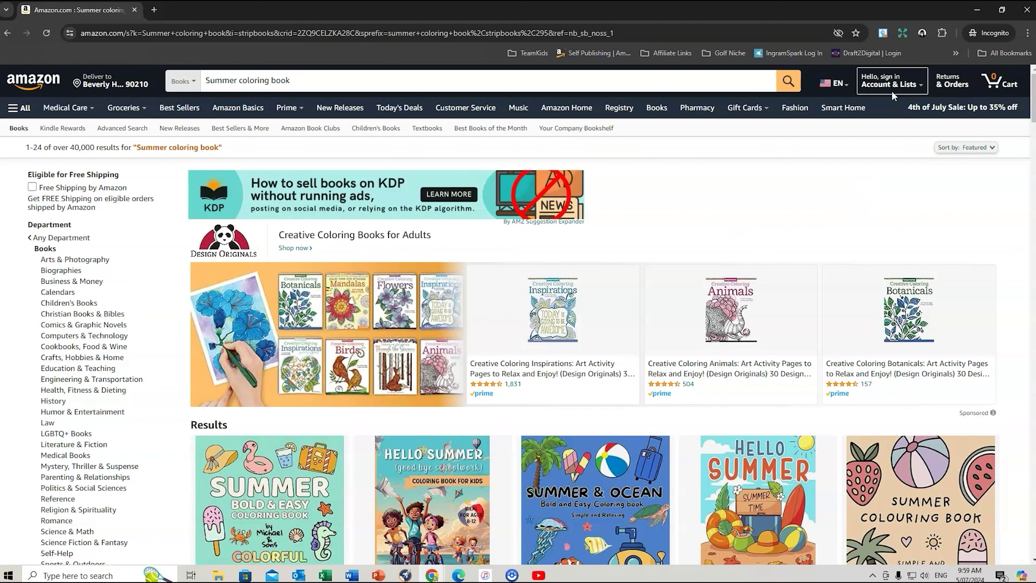
left_click(922, 33)
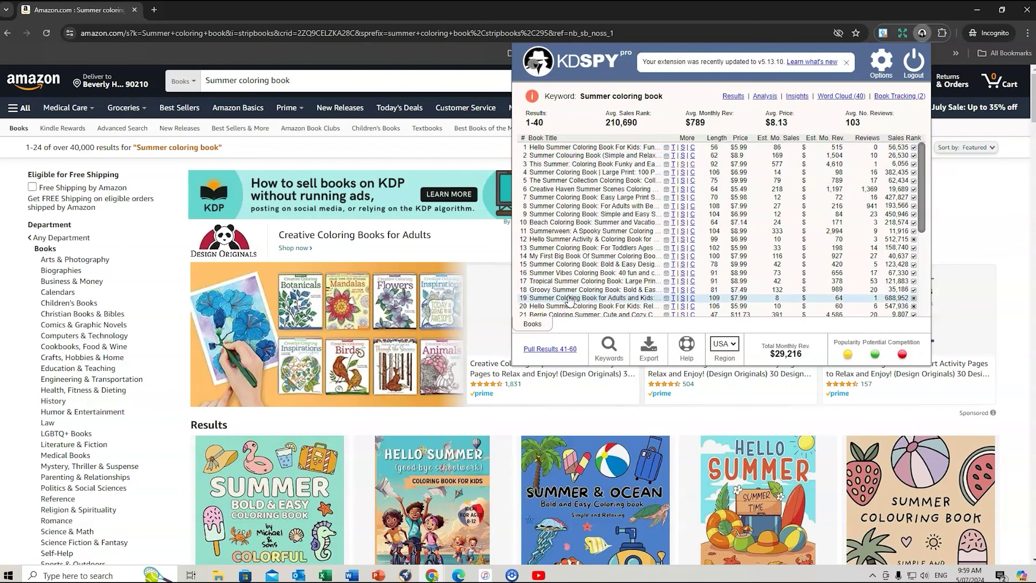
mouse_move(666, 149)
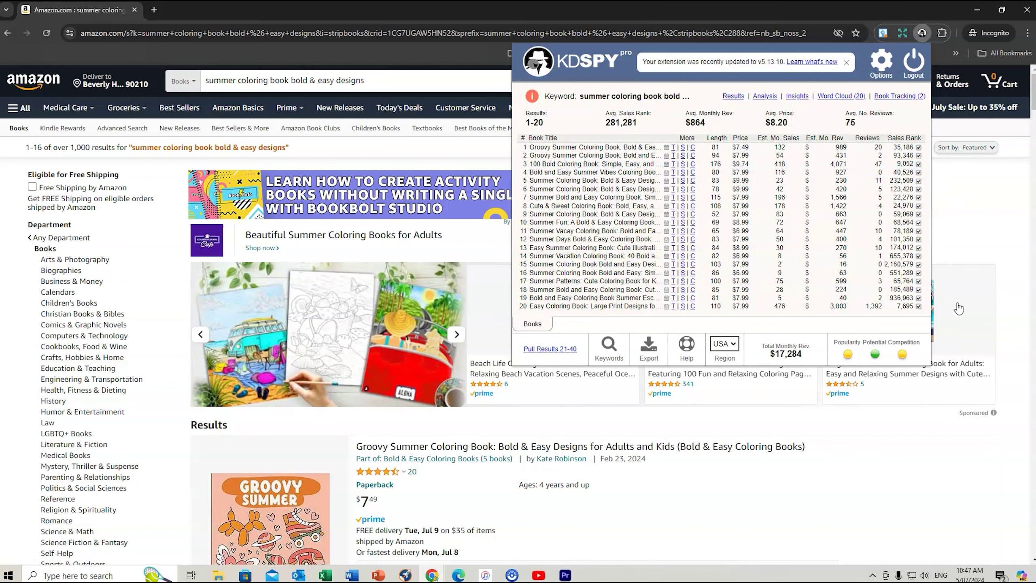
Sort the "summer coloring book bold & easy designs" results by sales rank and exclude the two weakest-ranked books
left_click(902, 138)
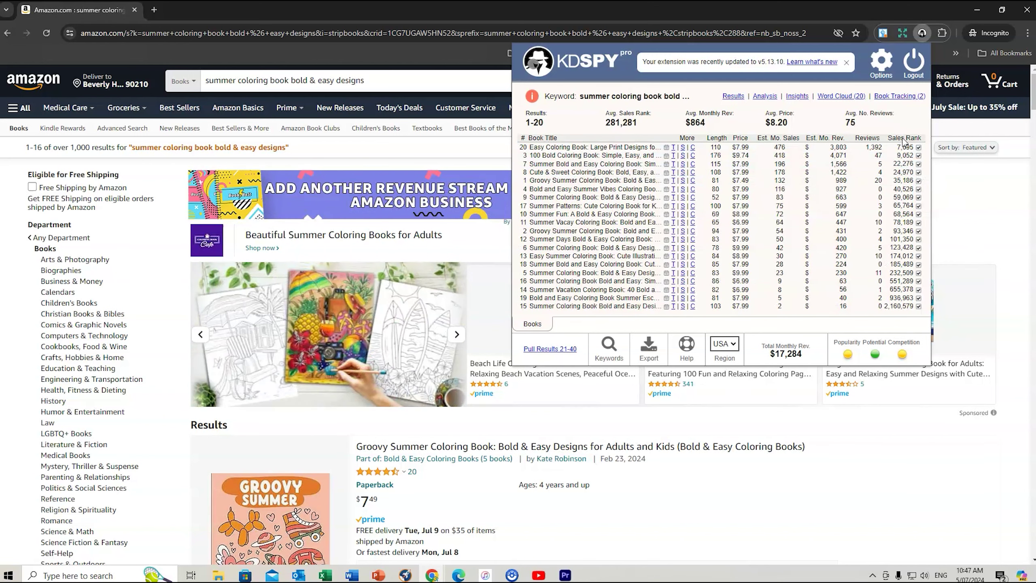
left_click(919, 306)
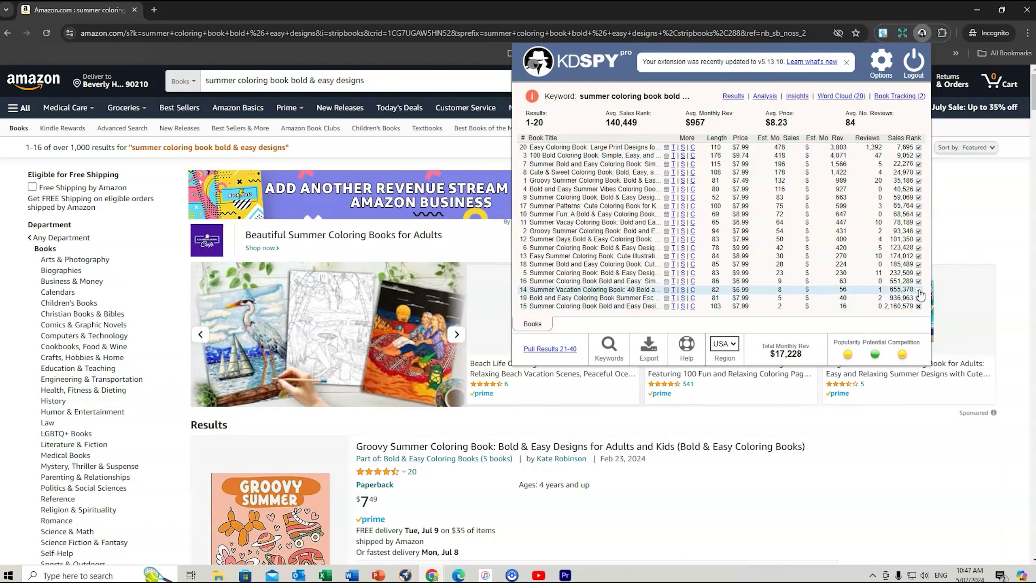
left_click(919, 298)
Open the KDSPY competition analysis for the "summer coloring book bold & easy designs" keyword
mouse_move(848, 355)
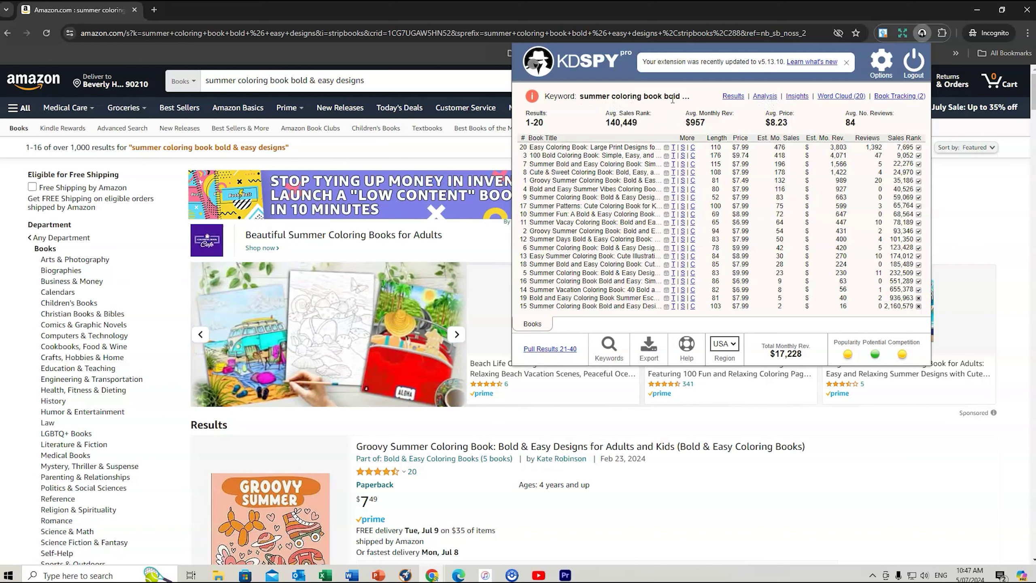
left_click(765, 98)
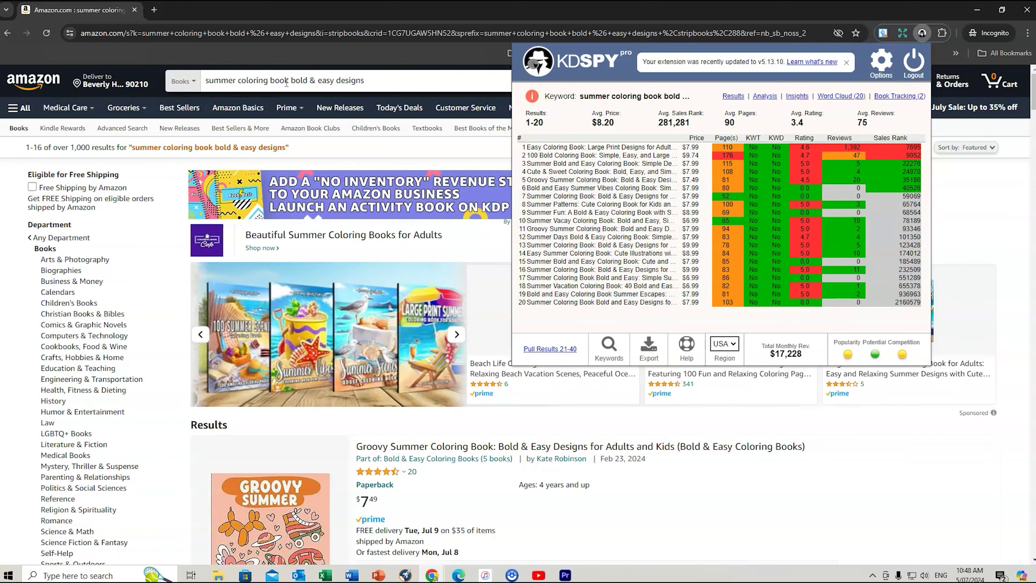
Search Amazon books for the suggested keyword "groovy summer coloring book"
scroll(593, 421, "down", 1)
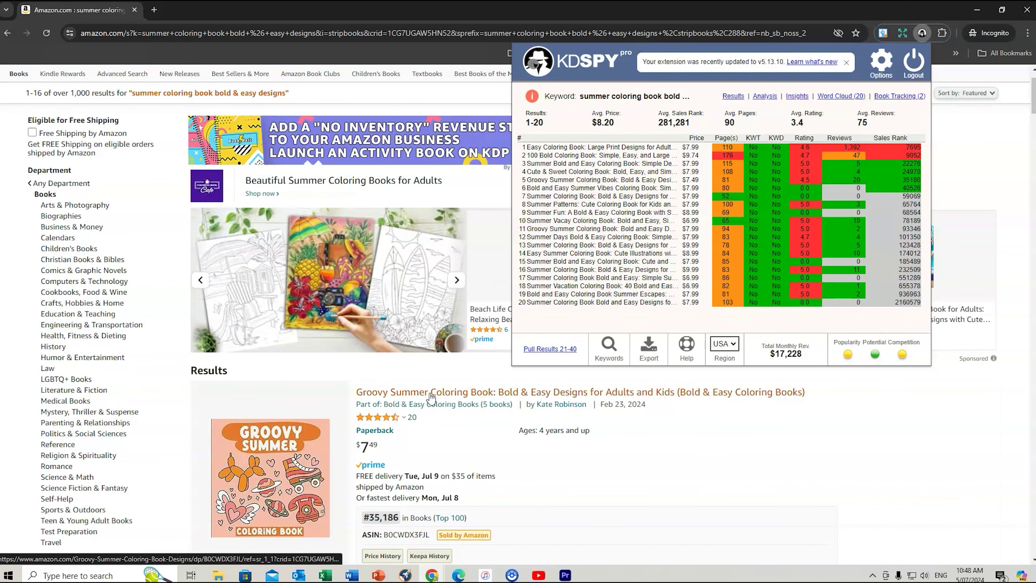
scroll(309, 85, "up", 1)
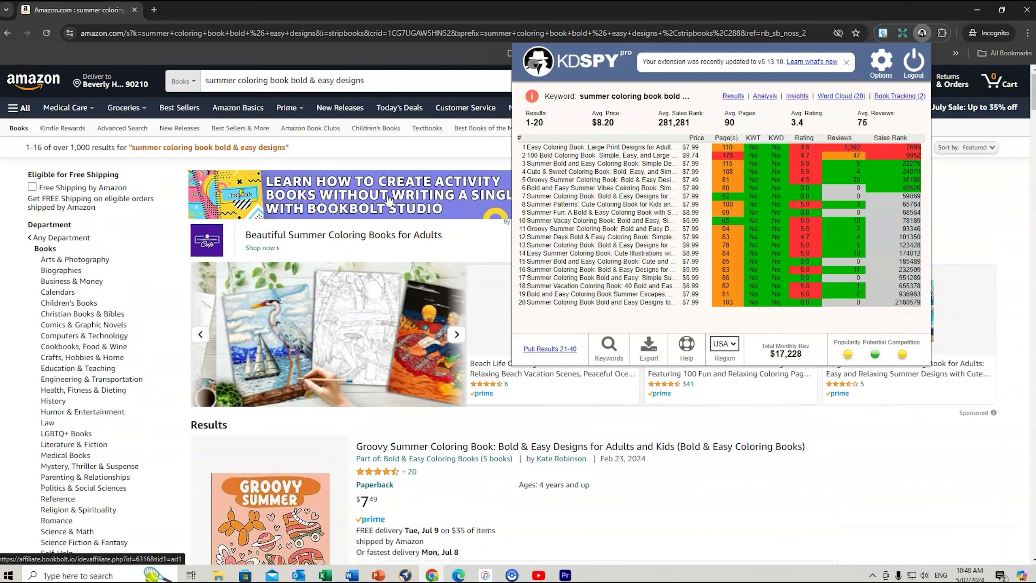
left_click(202, 87)
type("Goovy")
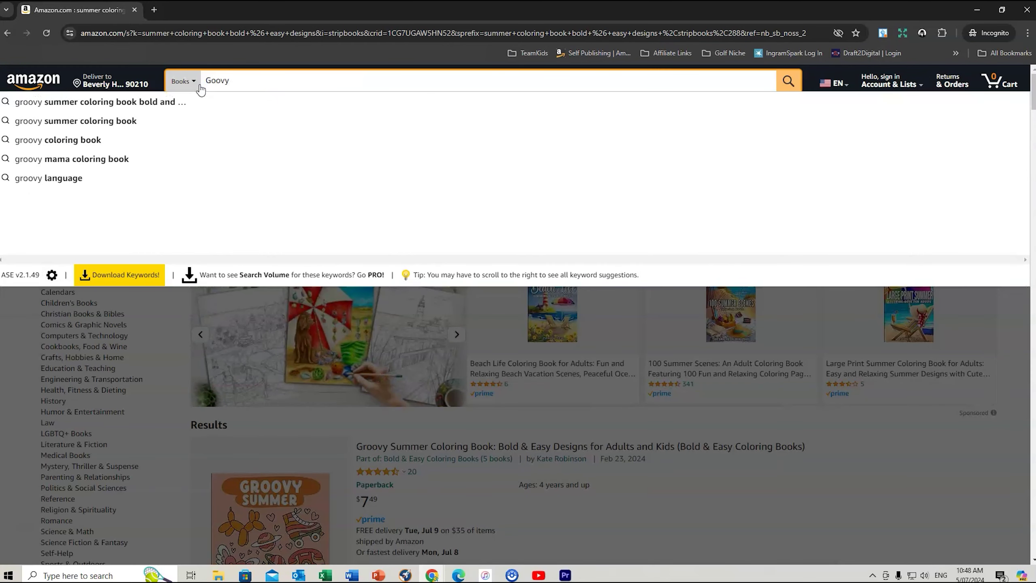
left_click(103, 123)
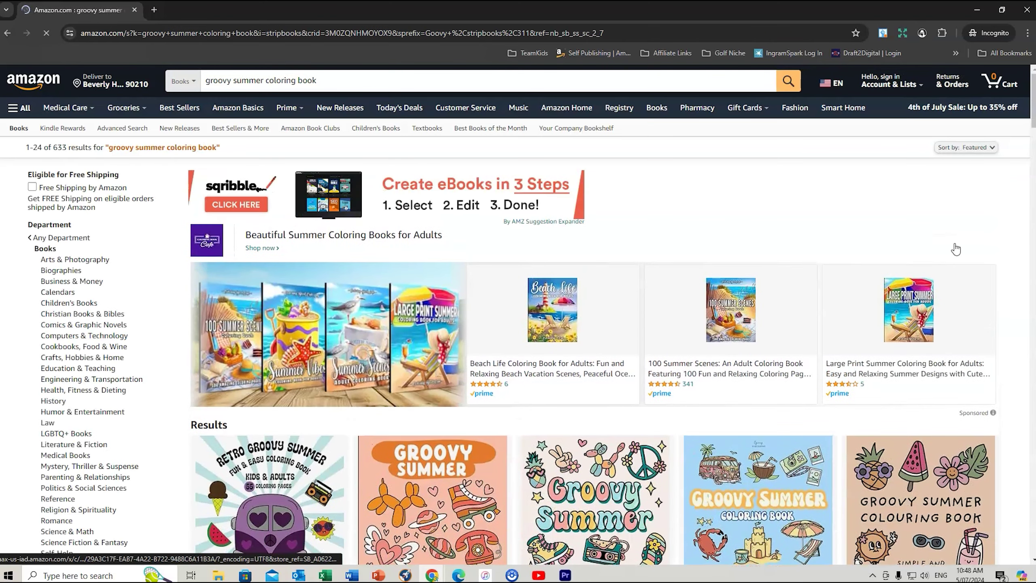
Open the KDSPY competition analysis for "groovy summer coloring book" and compare it with the listed books
left_click(922, 32)
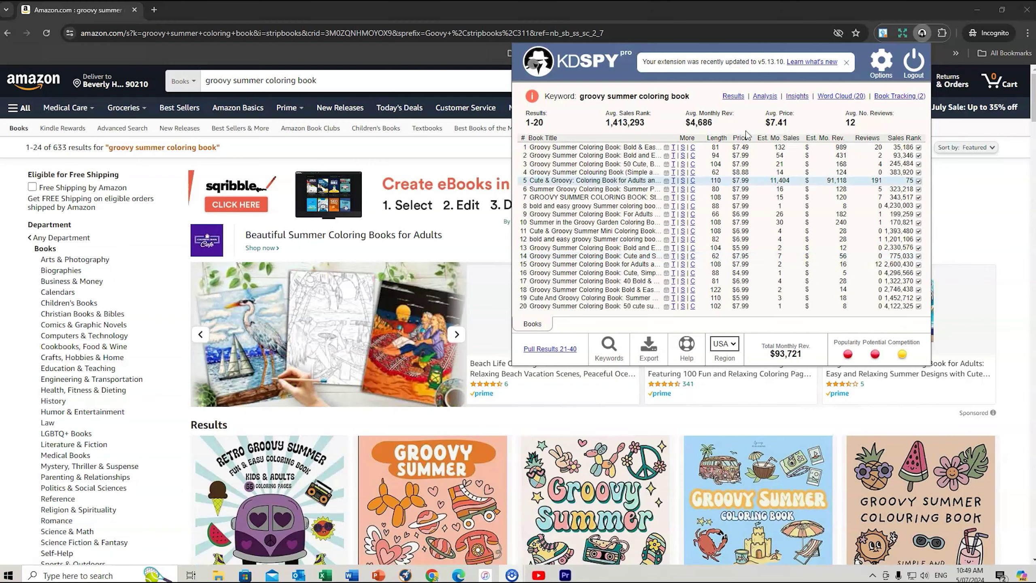
left_click(763, 98)
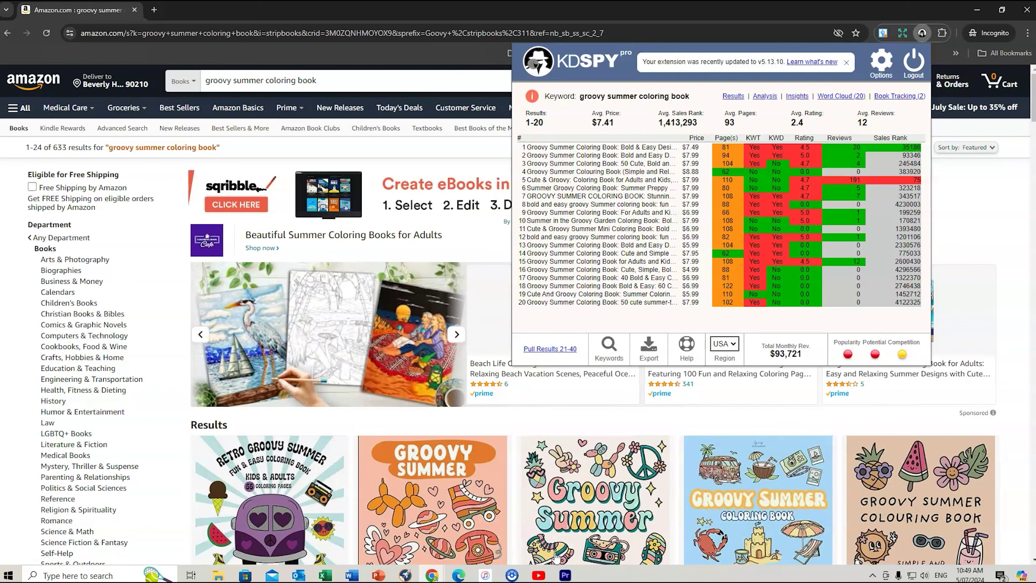
scroll(556, 556, "down", 5)
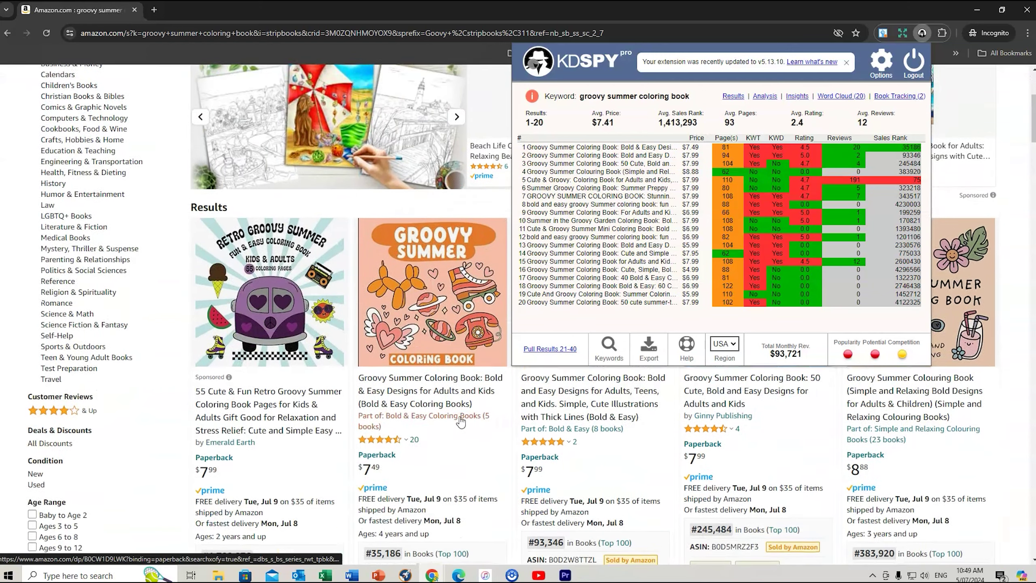
scroll(461, 421, "down", 8)
scroll(444, 418, "up", 9)
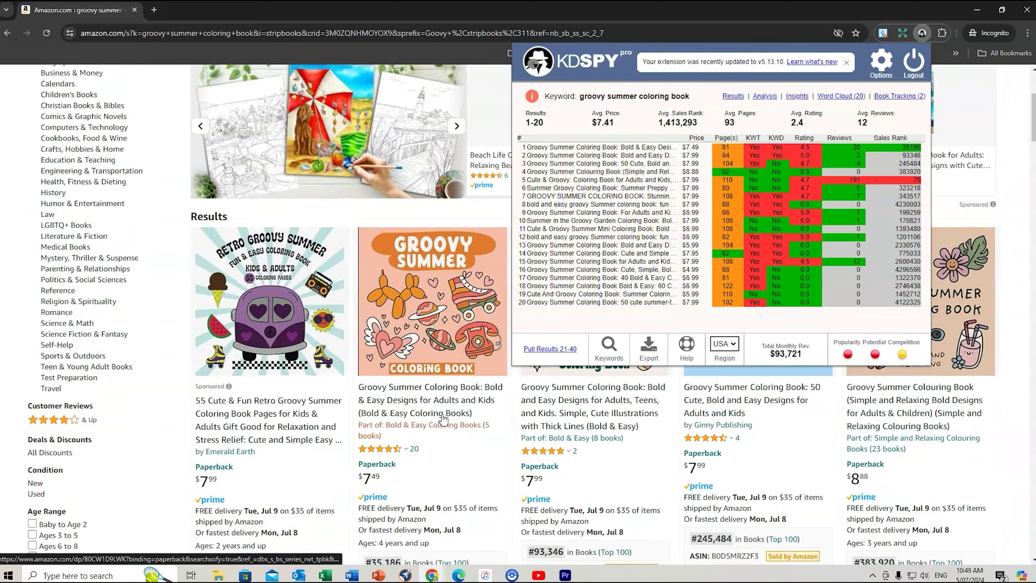
scroll(443, 418, "up", 5)
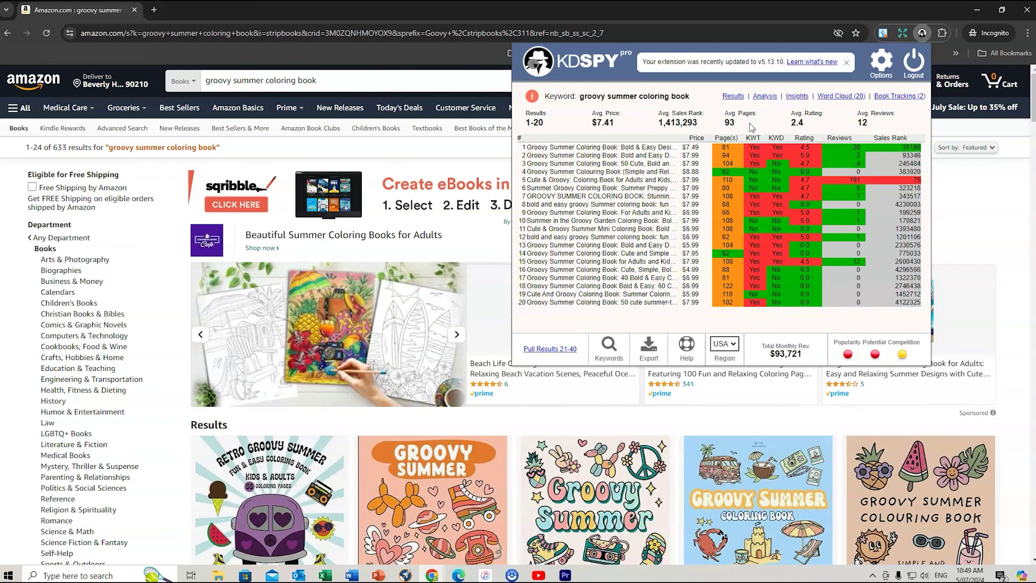
Look up suggestions for "camping journal for" in Amazon books and search the suggested "rv journal and camping logbook"
left_click_drag(332, 82, 204, 83)
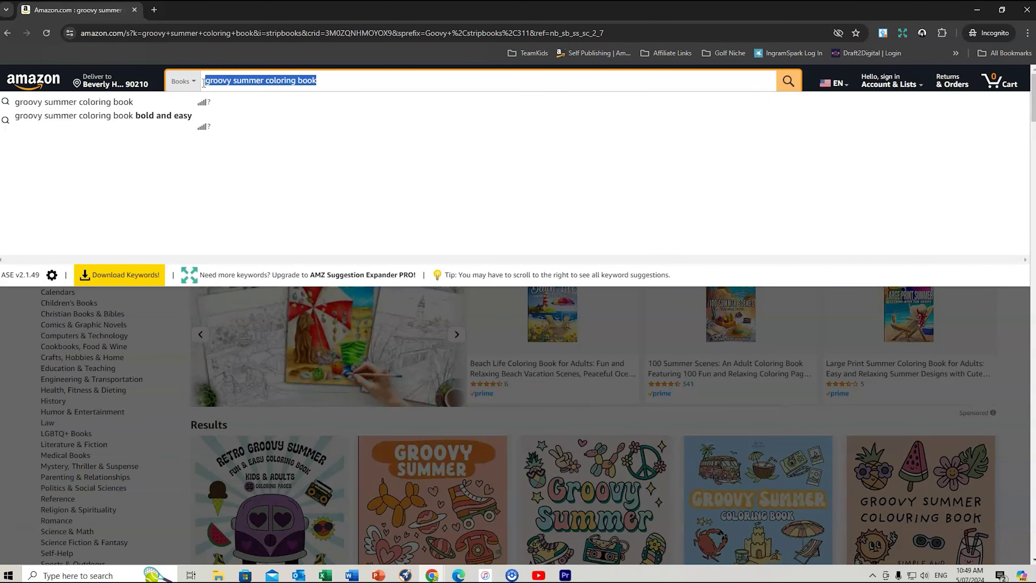
type("c")
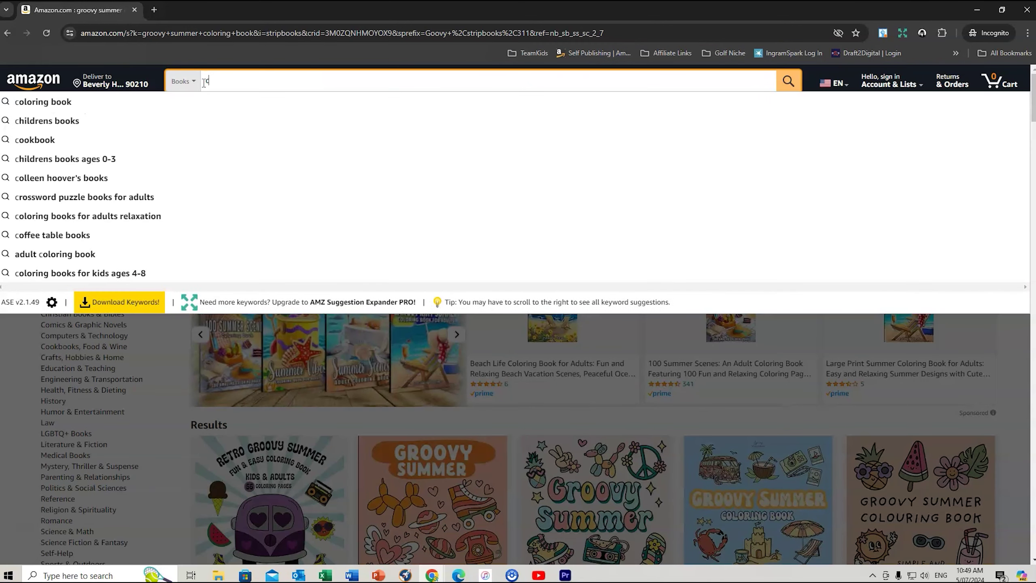
type("amping j")
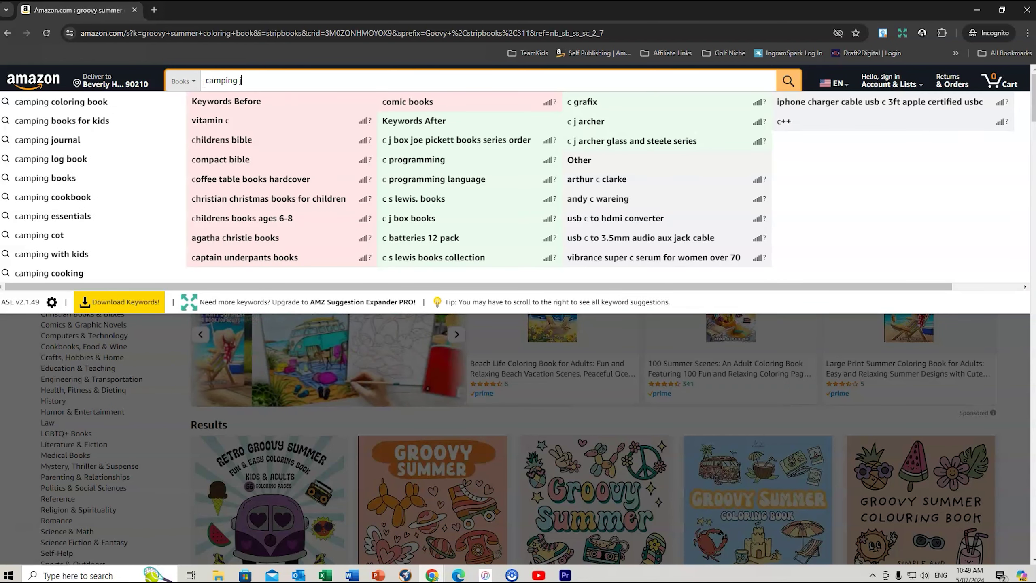
type("ournal for")
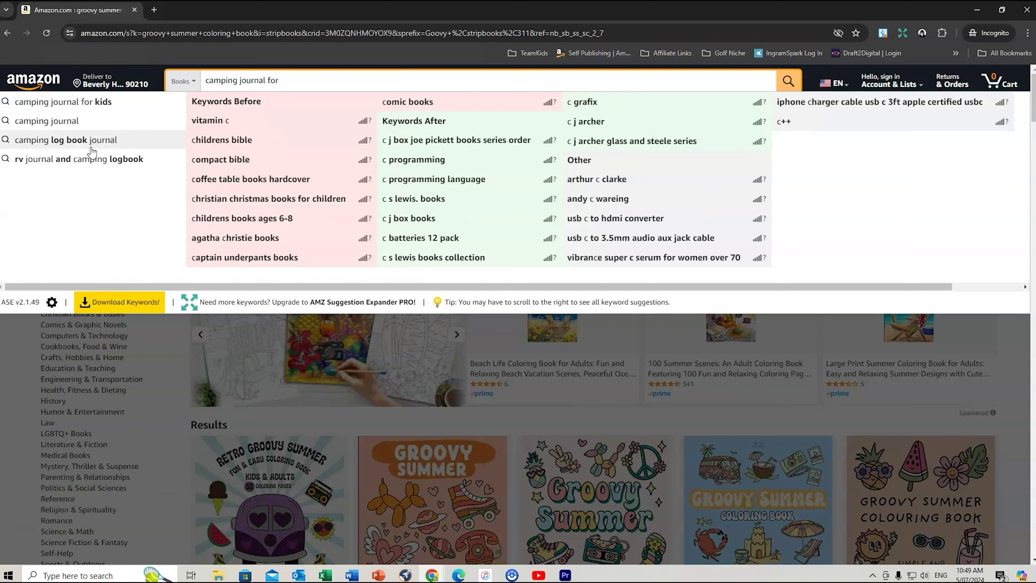
left_click(90, 161)
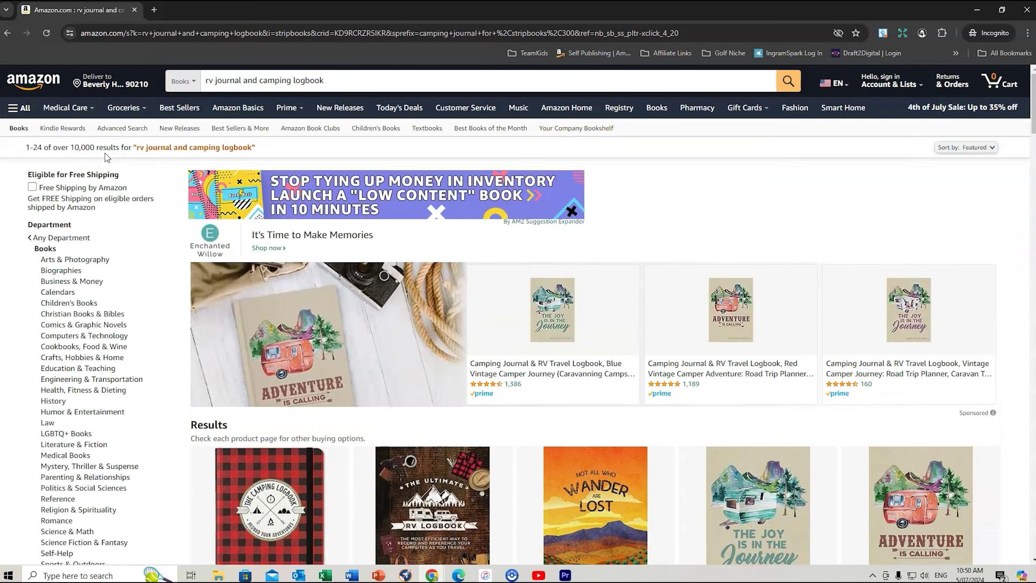
In the KDSPY report for "rv journal and camping logbook", exclude the three weakest-ranked books by sales rank and open the competition analysis
scroll(731, 355, "down", 4)
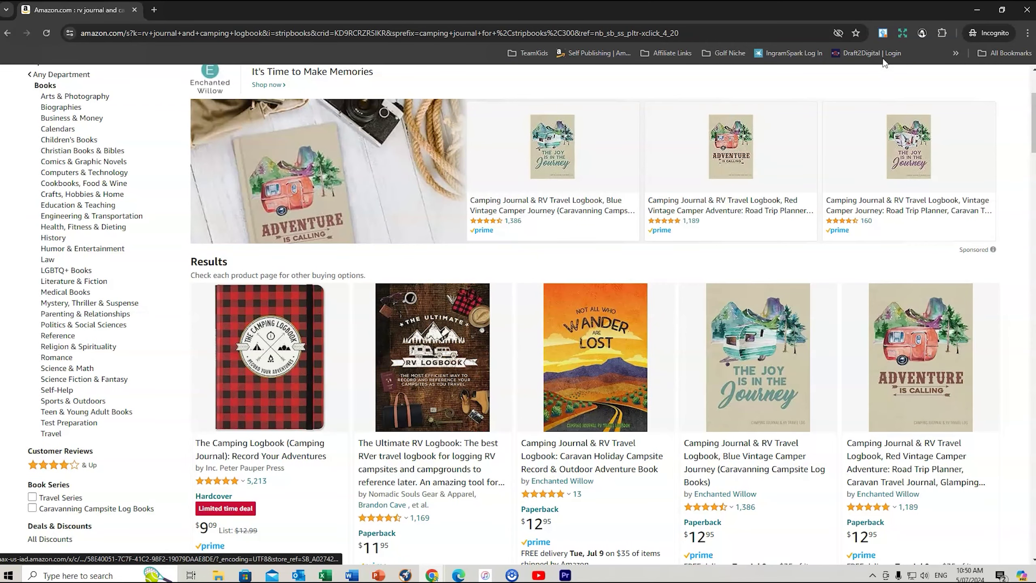
left_click(922, 33)
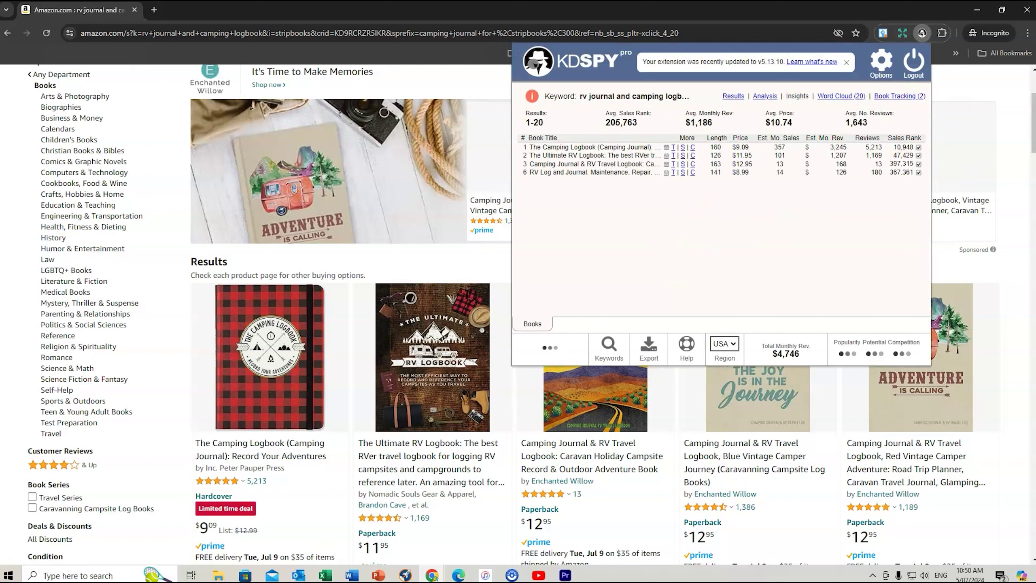
left_click(904, 139)
left_click(918, 297)
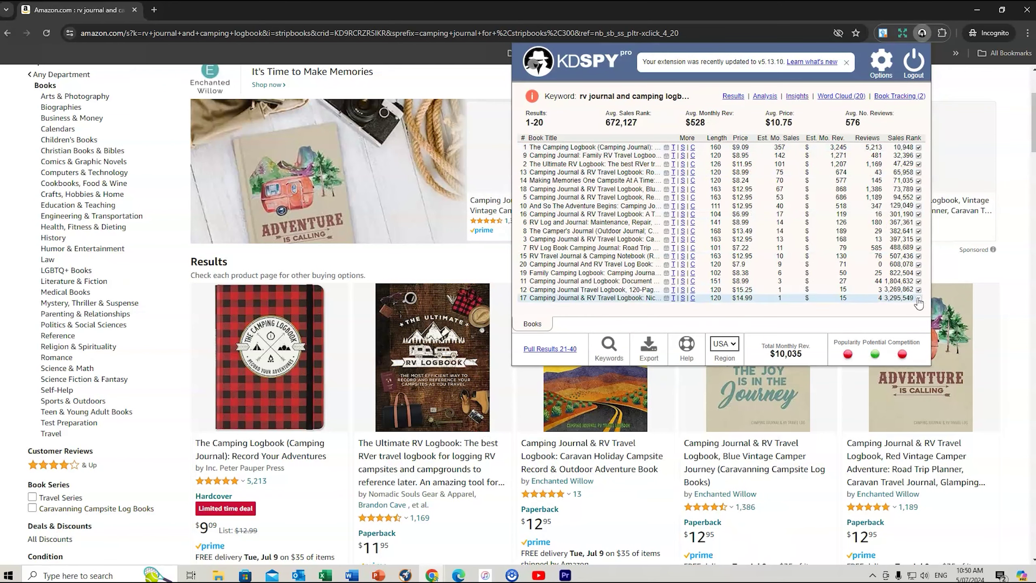
left_click(918, 290)
left_click(918, 281)
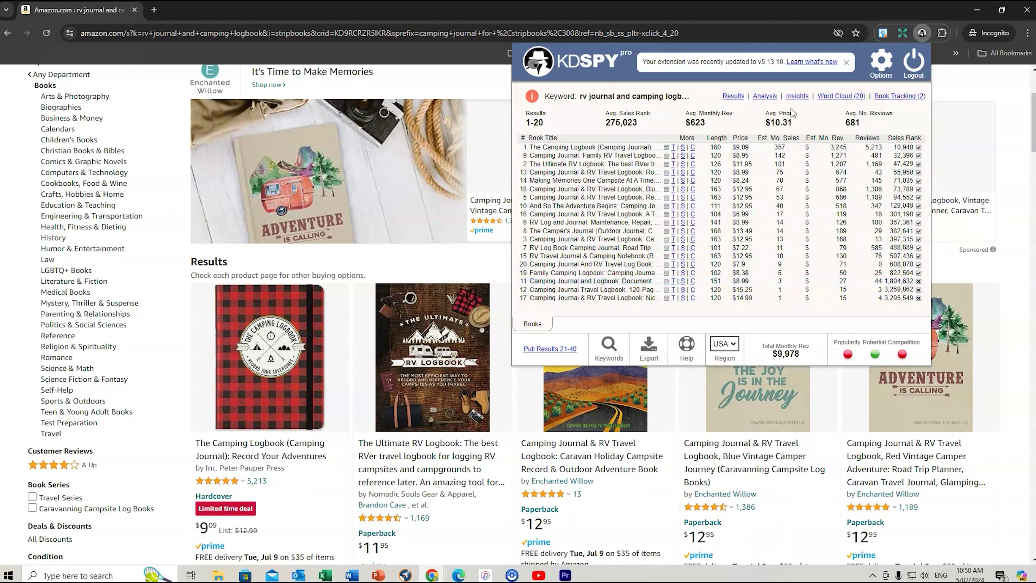
left_click(765, 97)
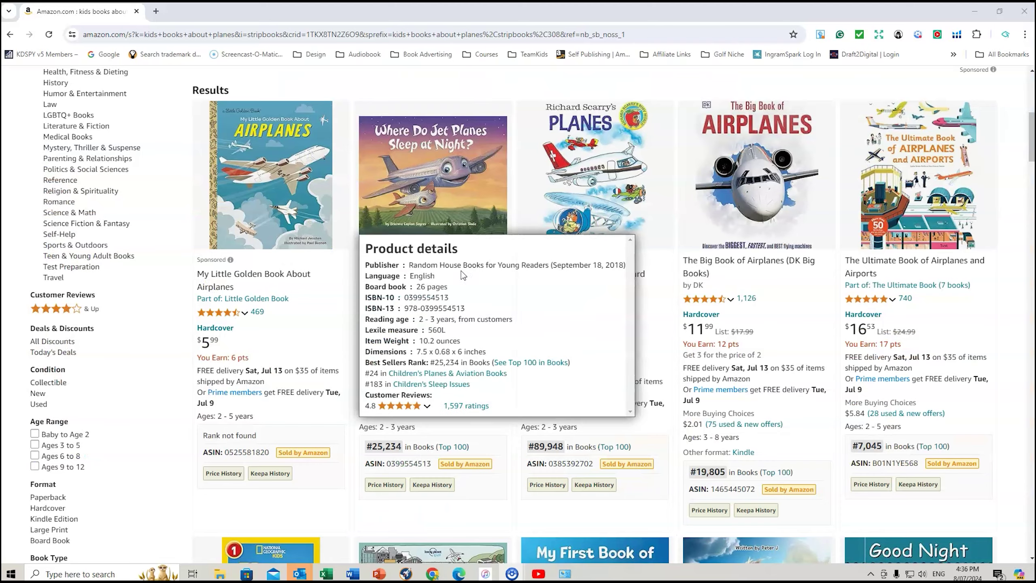
Browse the "kids books about planes" search results and open their KDSPY report
scroll(511, 347, "up", 5)
scroll(511, 347, "up", 2)
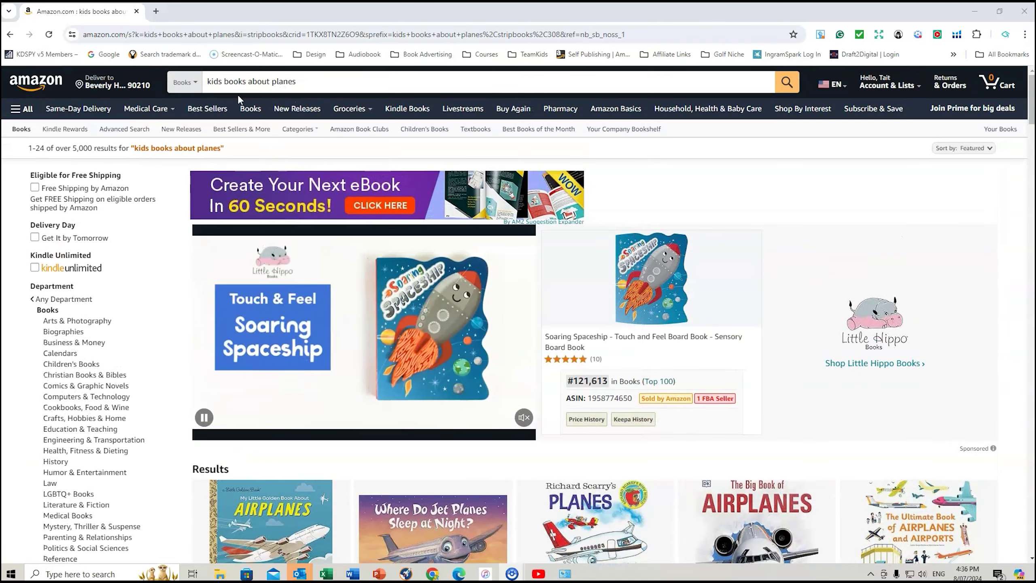
scroll(687, 249, "down", 8)
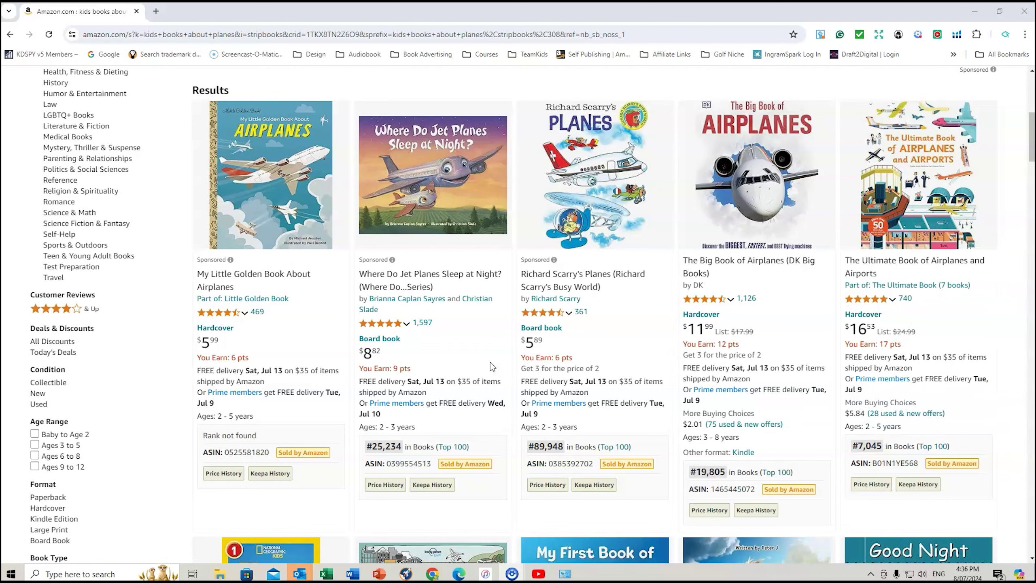
scroll(487, 362, "down", 9)
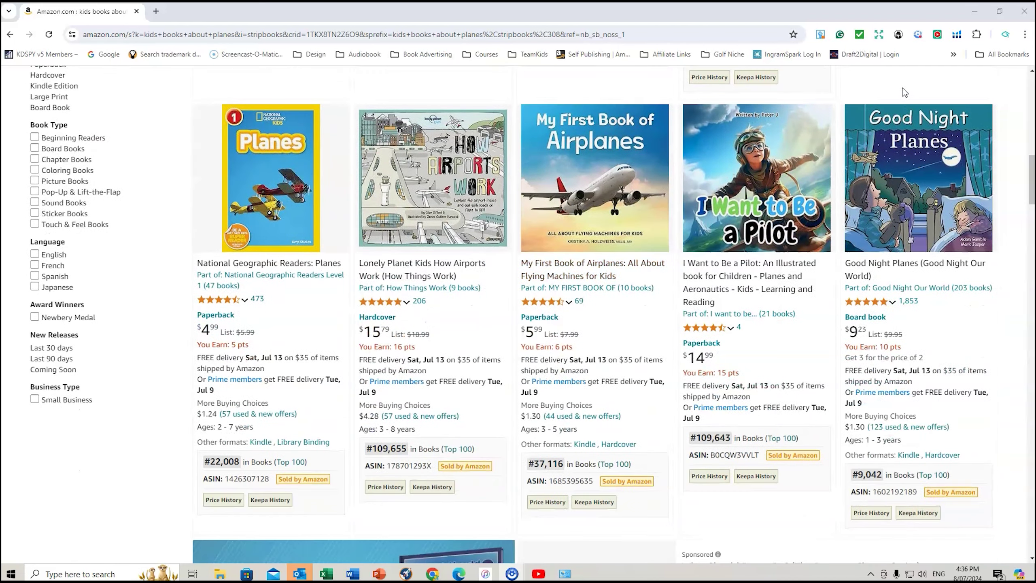
left_click(899, 35)
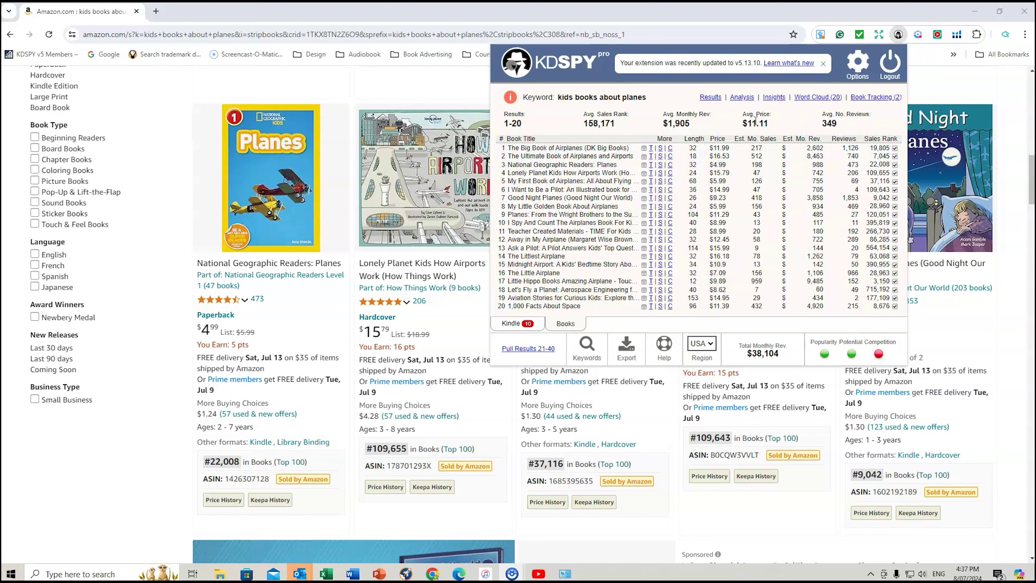
Copy KDSPY's Market Intelligence Report prompt for "kids books about planes", paste it into a new ChatGPT chat and review its text
left_click(773, 98)
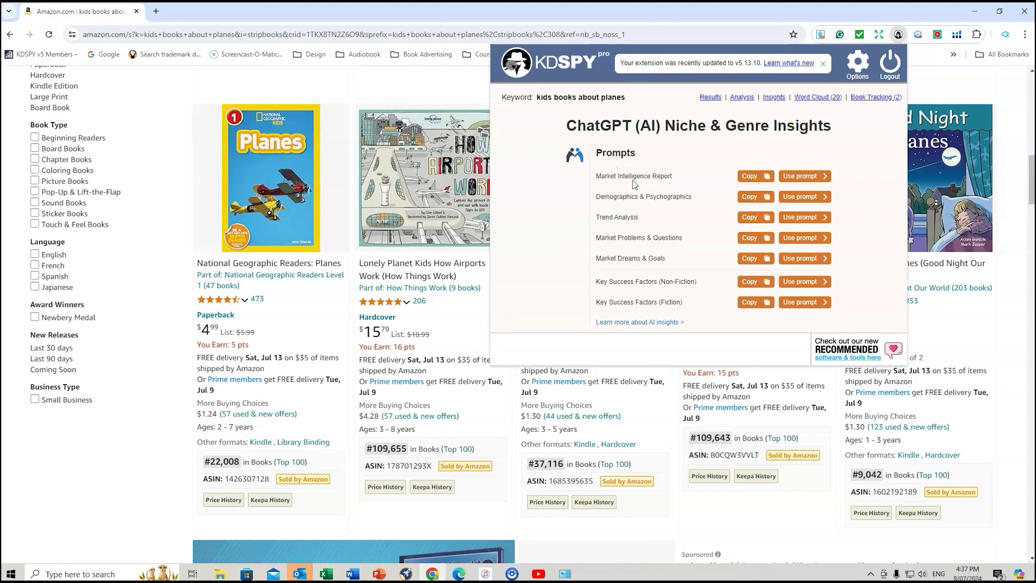
left_click(753, 180)
left_click(800, 176)
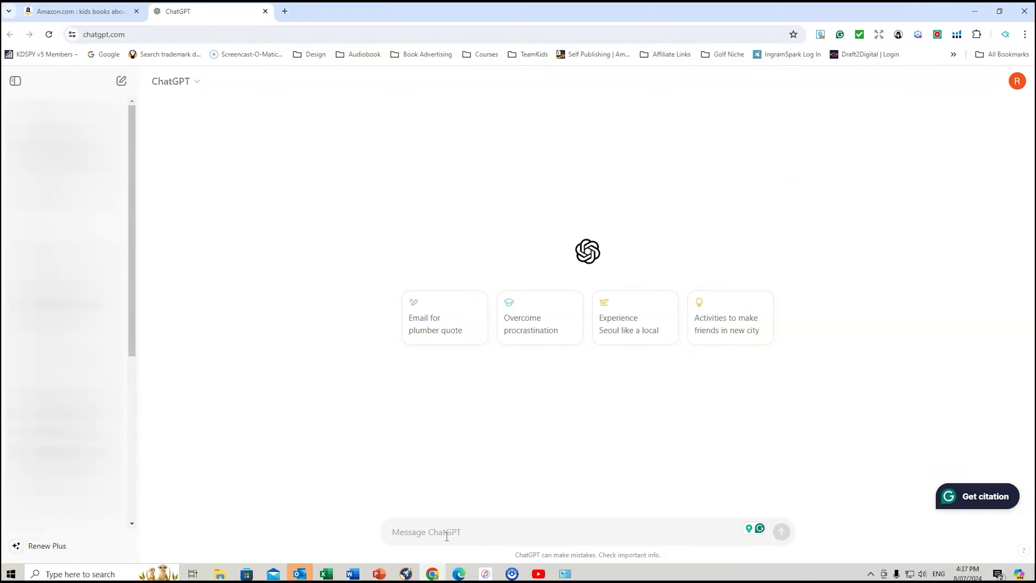
key("ctrl+v")
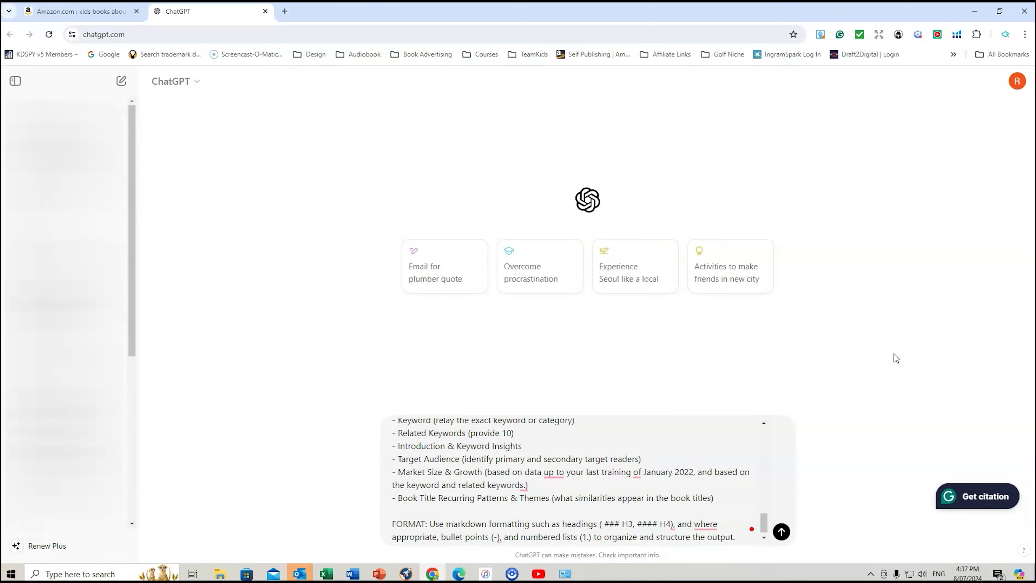
scroll(560, 476, "up", 5)
scroll(560, 477, "up", 10)
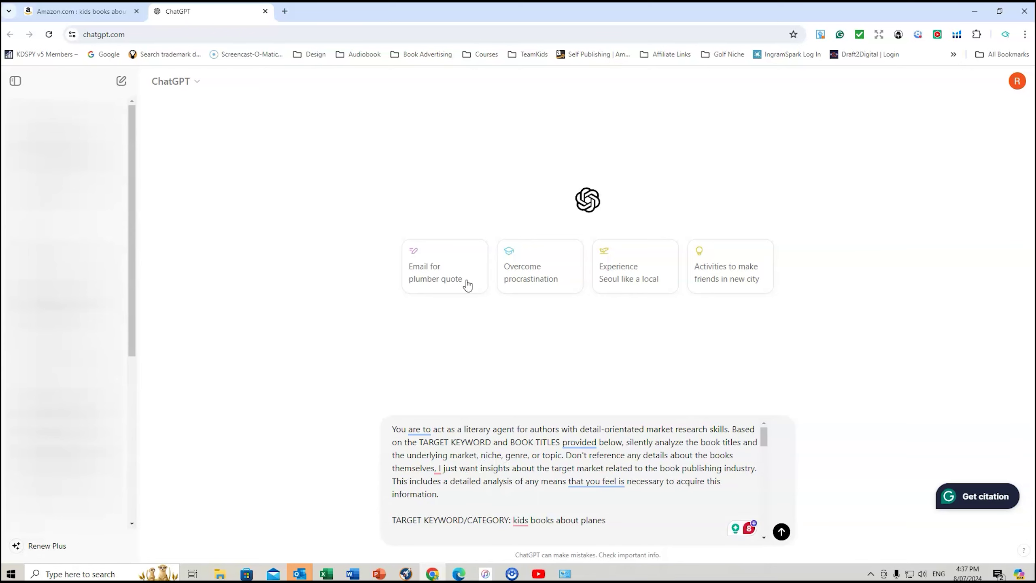
Switch back to Amazon to review KDSPY's AI insight prompts for "kids books about planes", then return to the ChatGPT chat
left_click(84, 14)
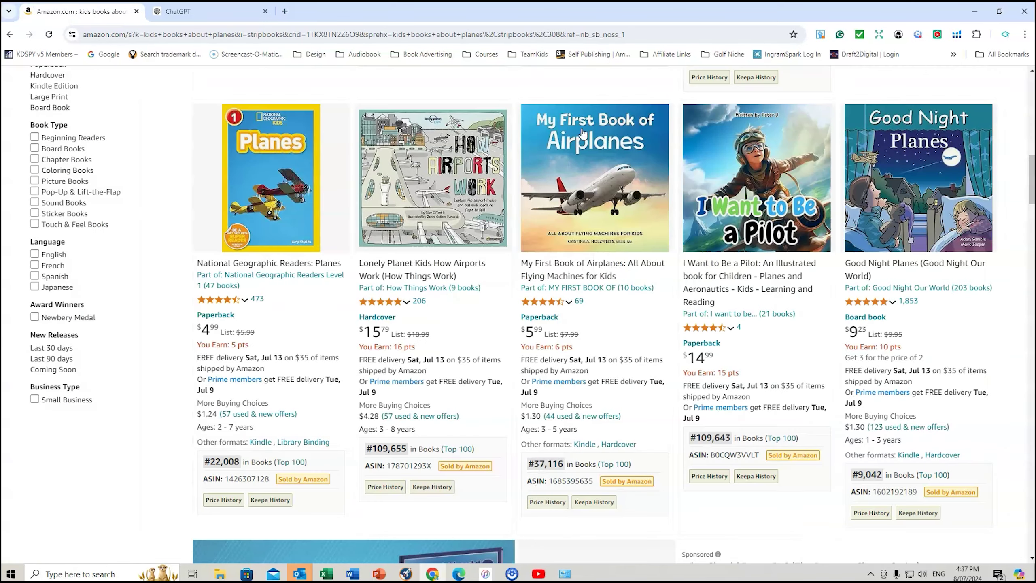
left_click(899, 35)
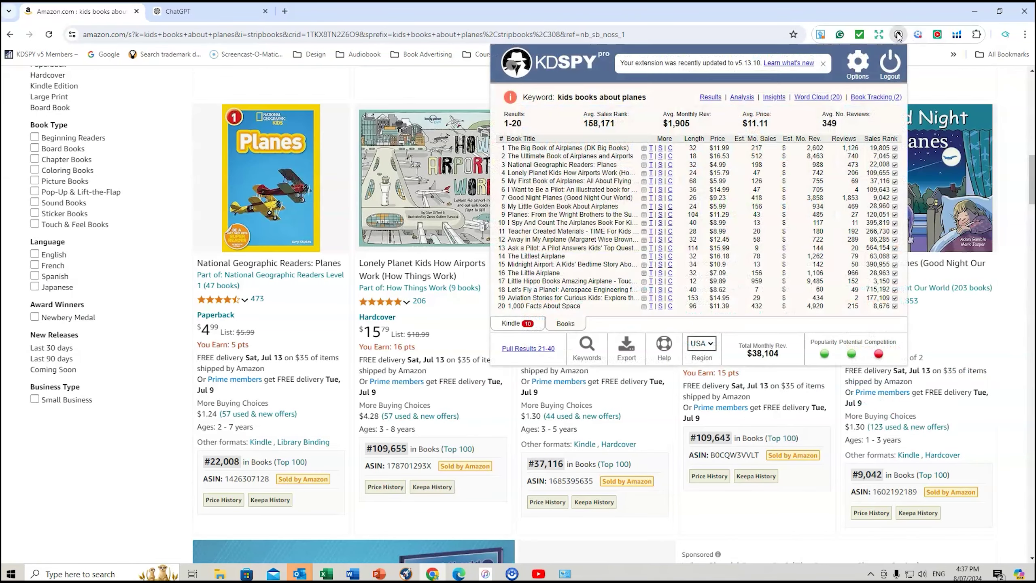
left_click(774, 98)
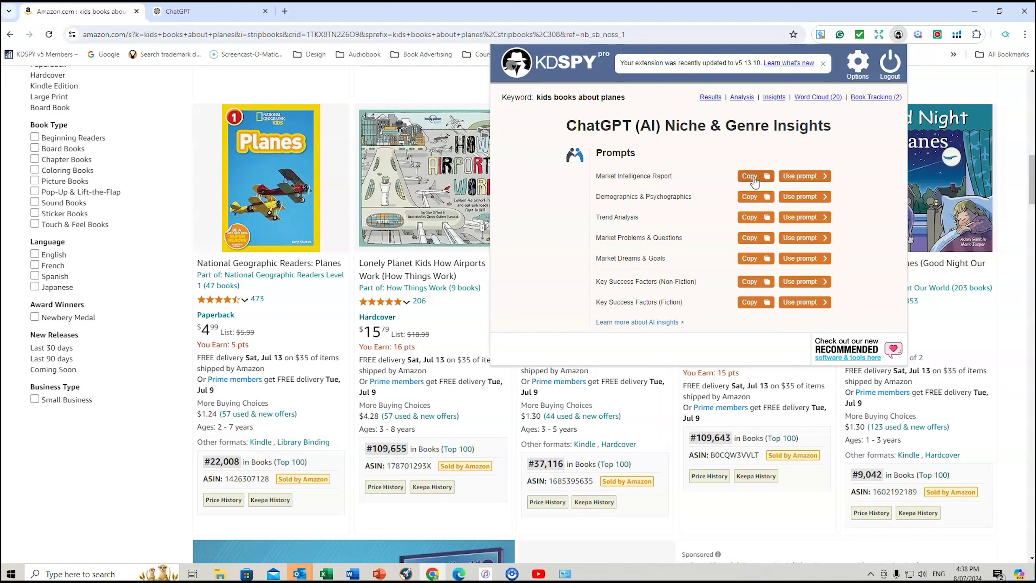
left_click(801, 176)
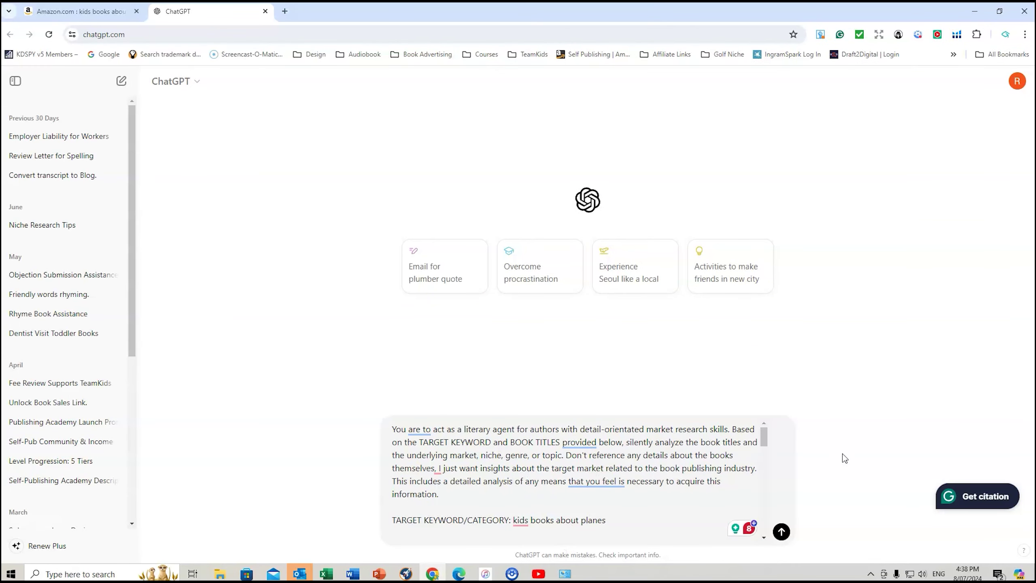
Submit the Market Intelligence Report prompt to ChatGPT and read the report's related keywords, keyword insights and target audience
left_click(781, 532)
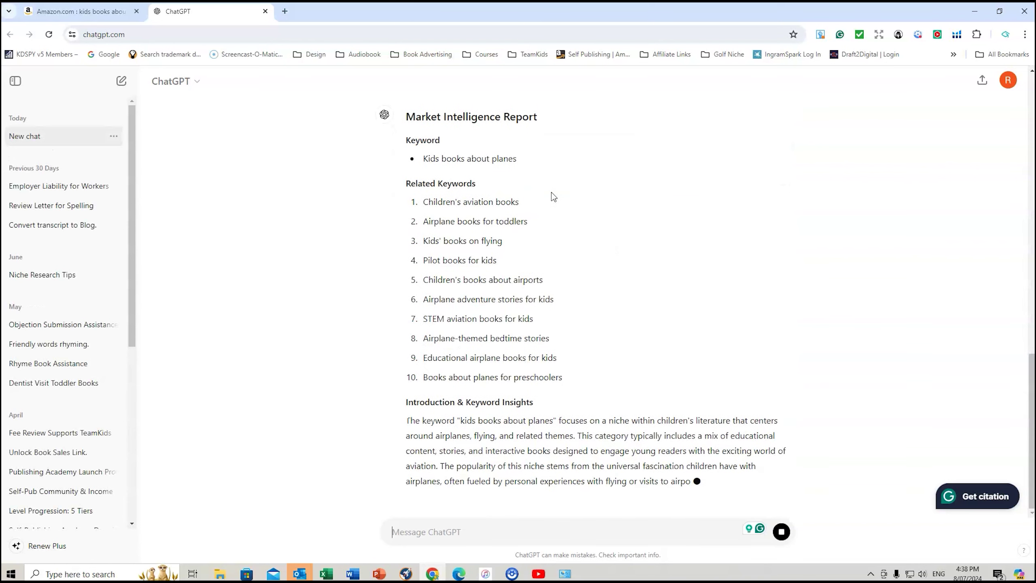
scroll(781, 220, "up", 1)
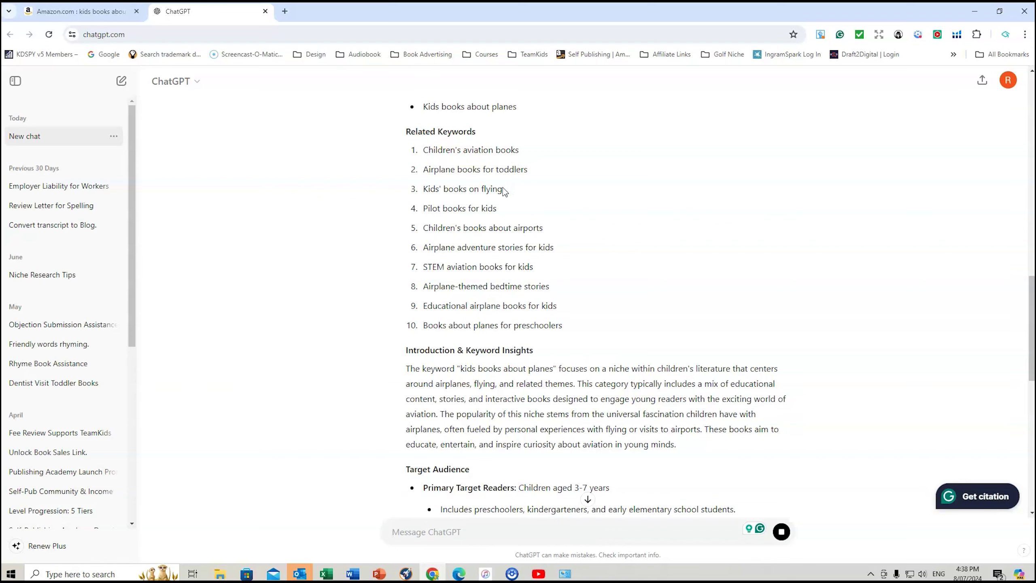
scroll(810, 233, "down", 1)
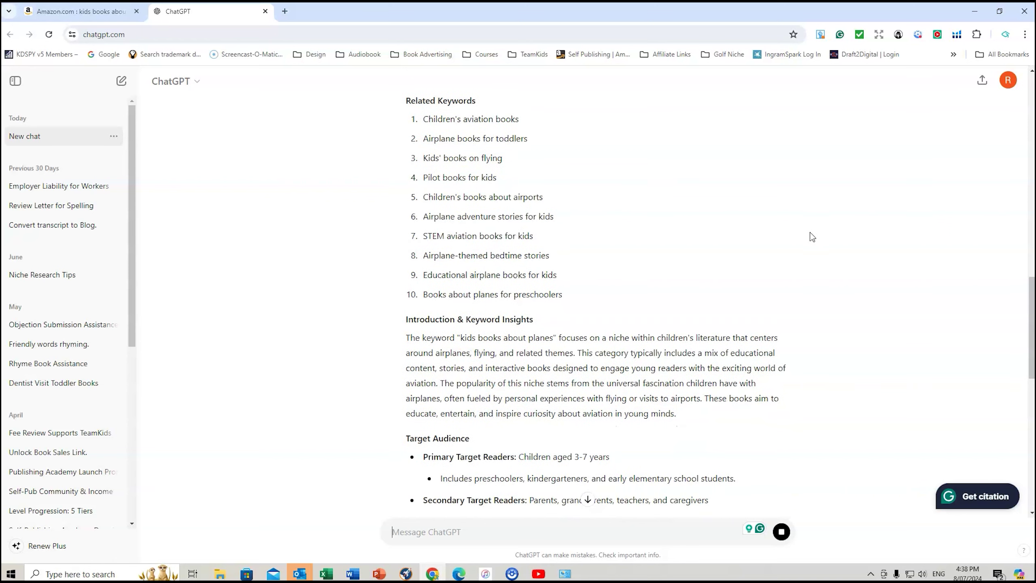
scroll(810, 233, "down", 2)
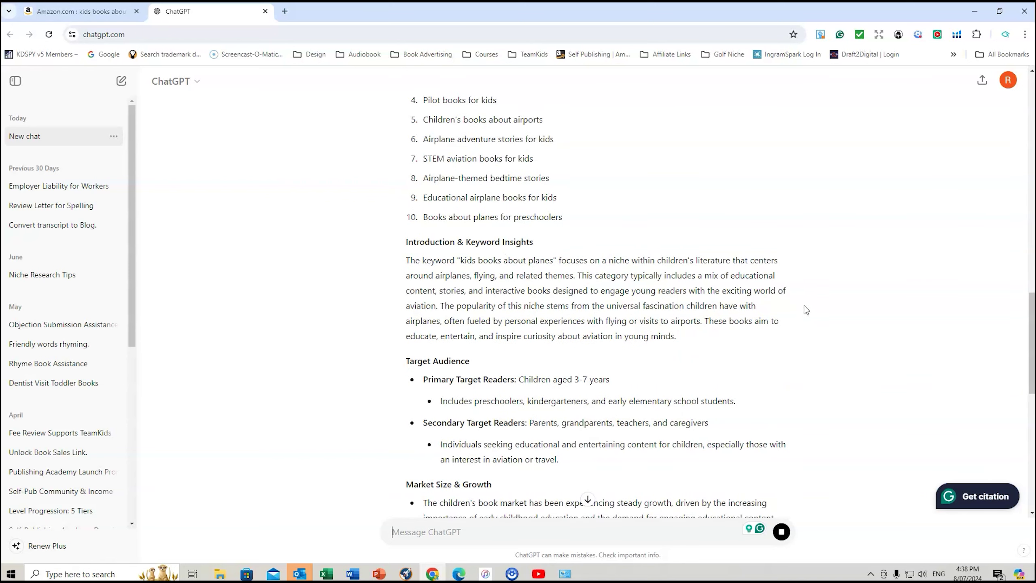
Read the report's Market Size & Growth and Book Title Recurring Patterns & Themes sections through to its conclusion
scroll(810, 308, "down", 4)
scroll(507, 253, "down", 3)
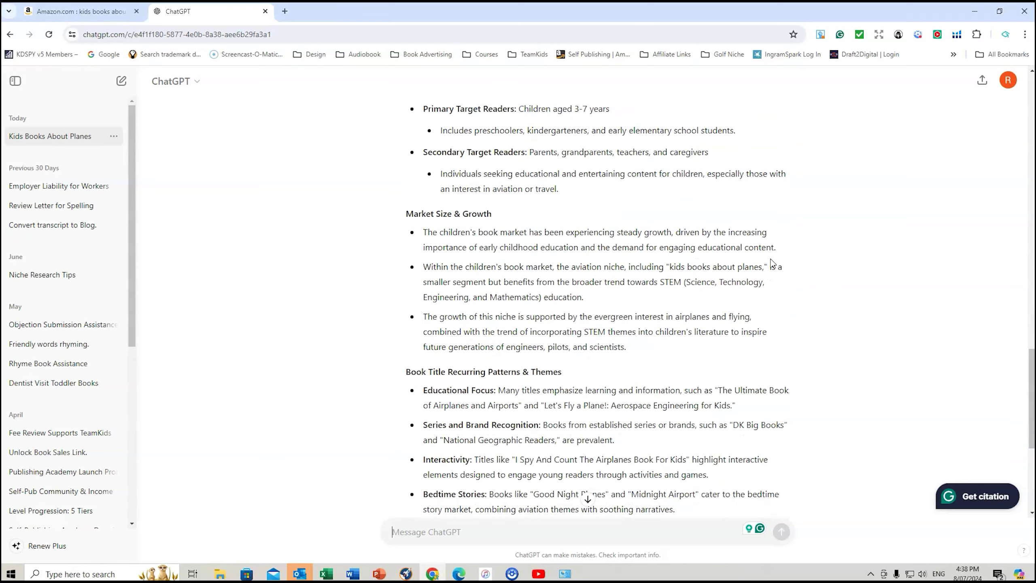
scroll(657, 263, "down", 1)
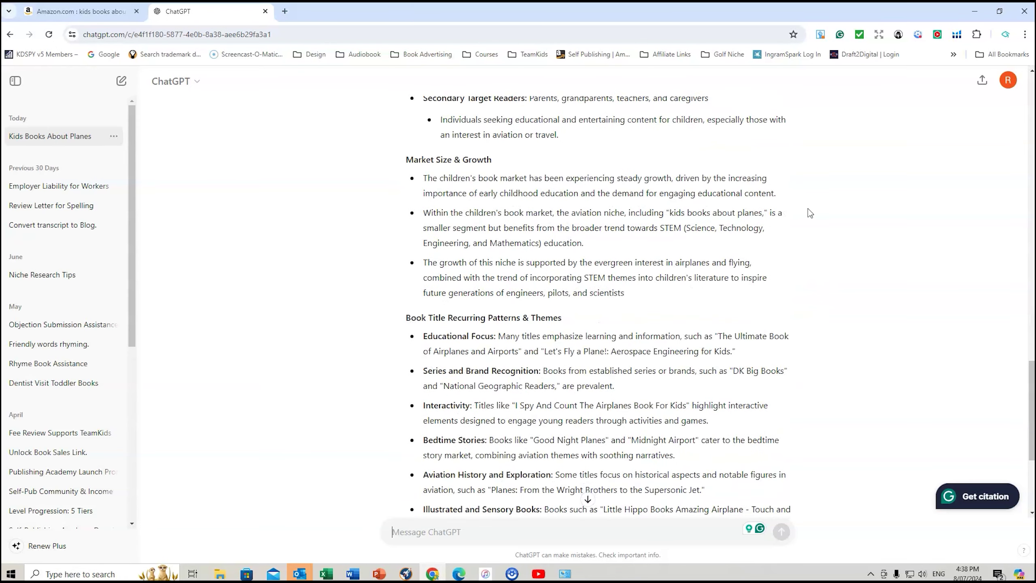
scroll(612, 229, "down", 2)
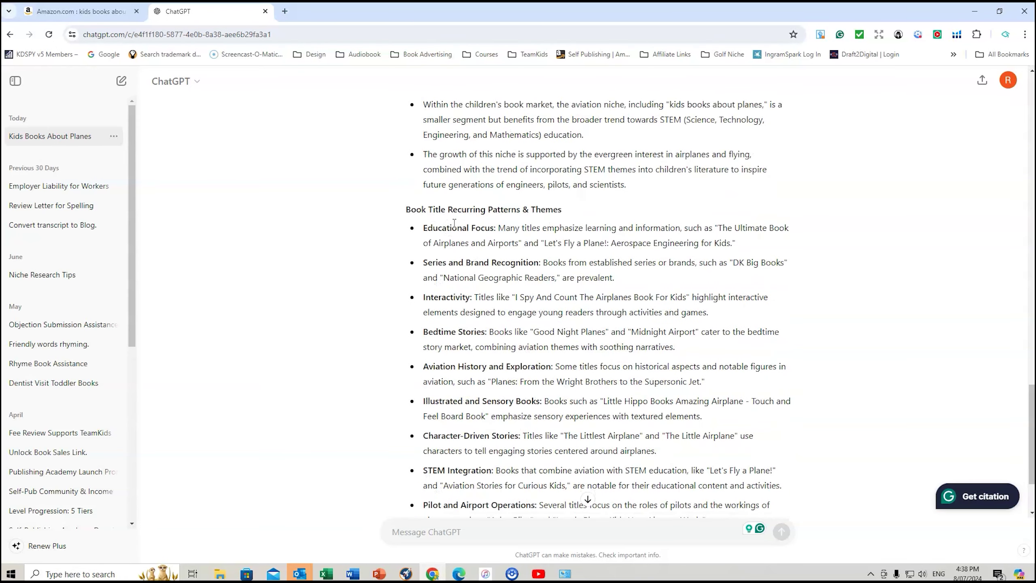
scroll(665, 254, "down", 3)
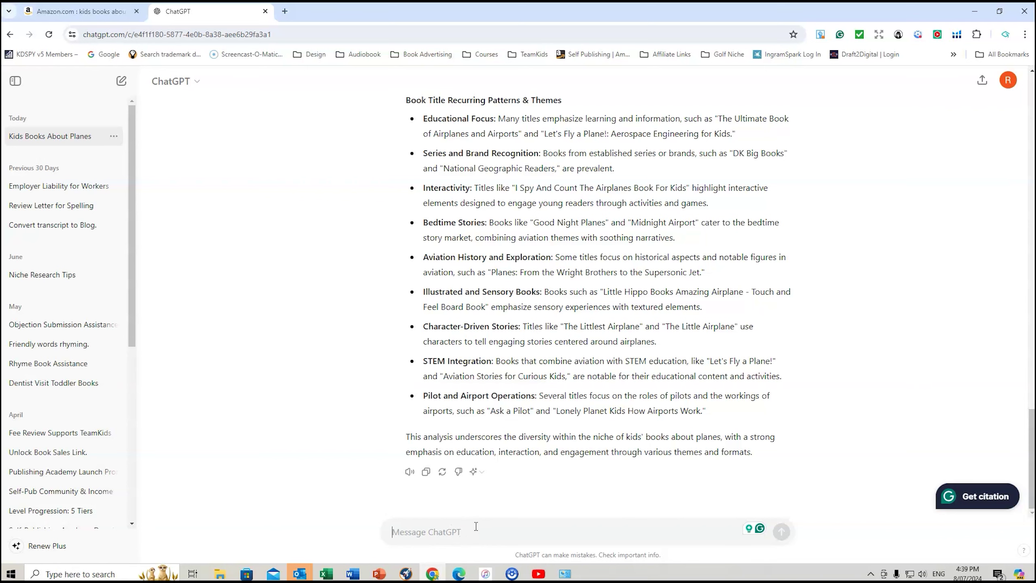
Switch back to Amazon and copy KDSPY's Trend Analysis insight prompt for "kids books about planes"
left_click(86, 12)
left_click(898, 34)
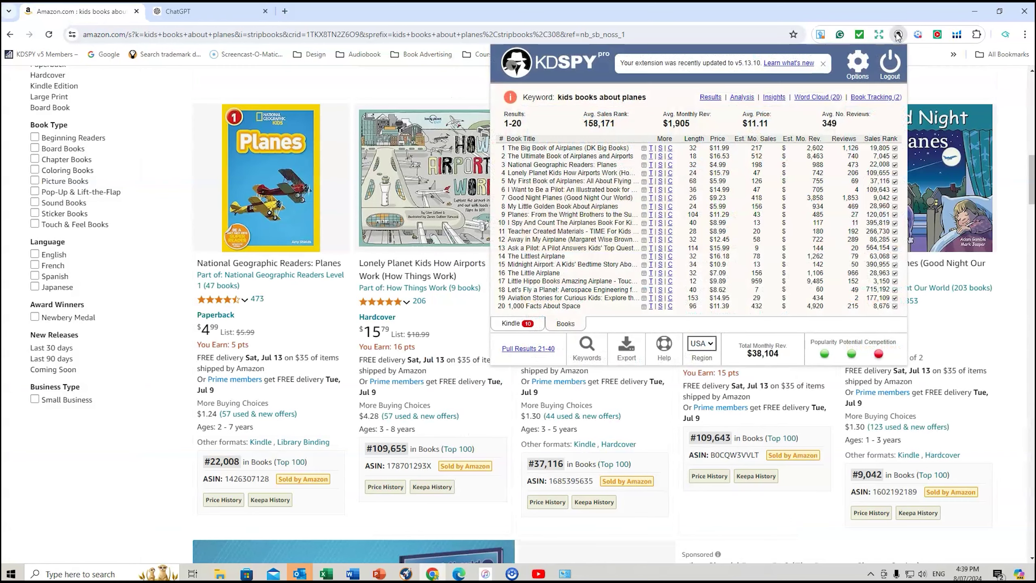
left_click(774, 97)
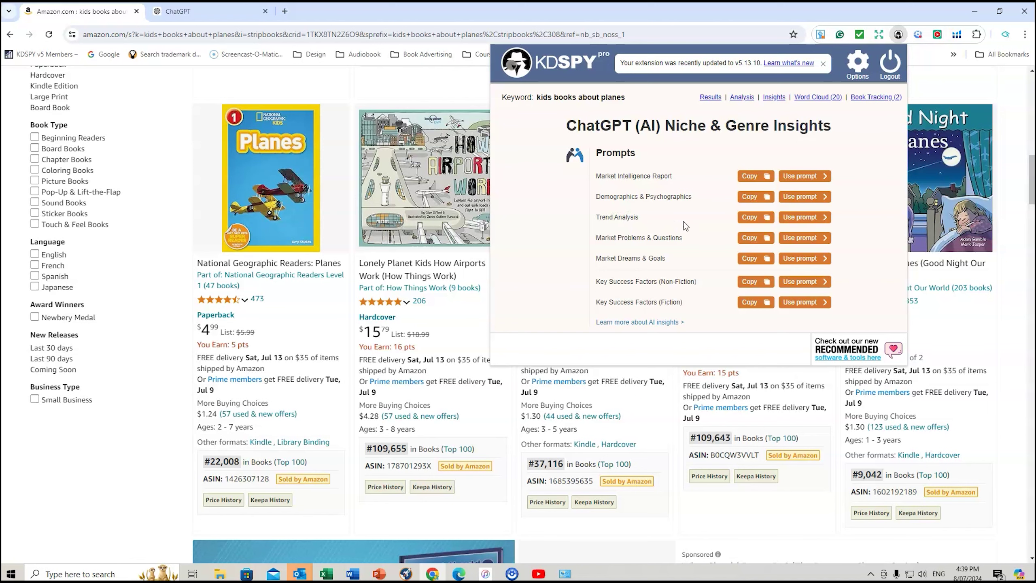
left_click(750, 220)
Paste the Trend Analysis prompt into the existing ChatGPT chat, submit it and read the generated trends and recommendations
left_click(184, 11)
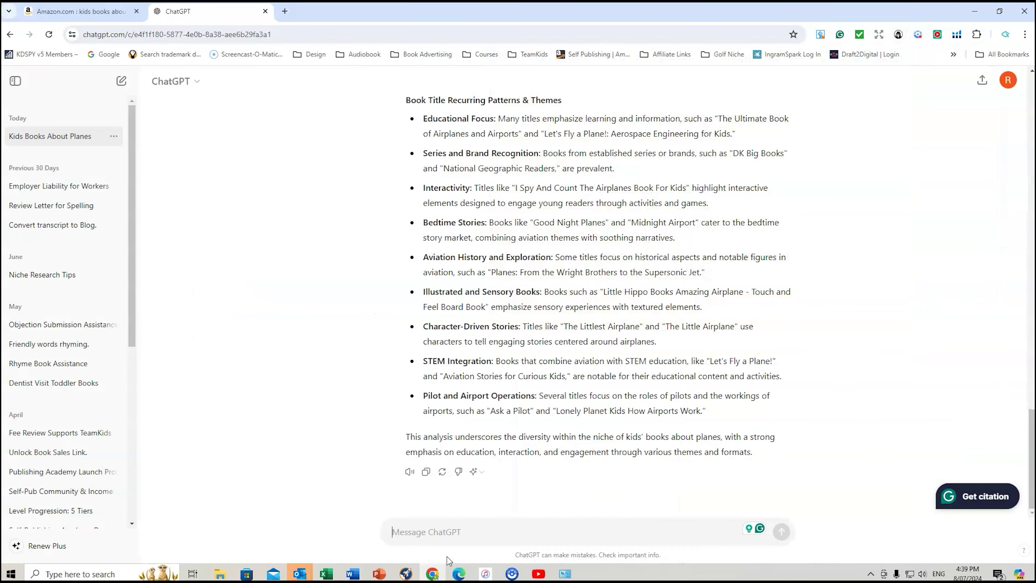
left_click(455, 537)
key("ctrl+v")
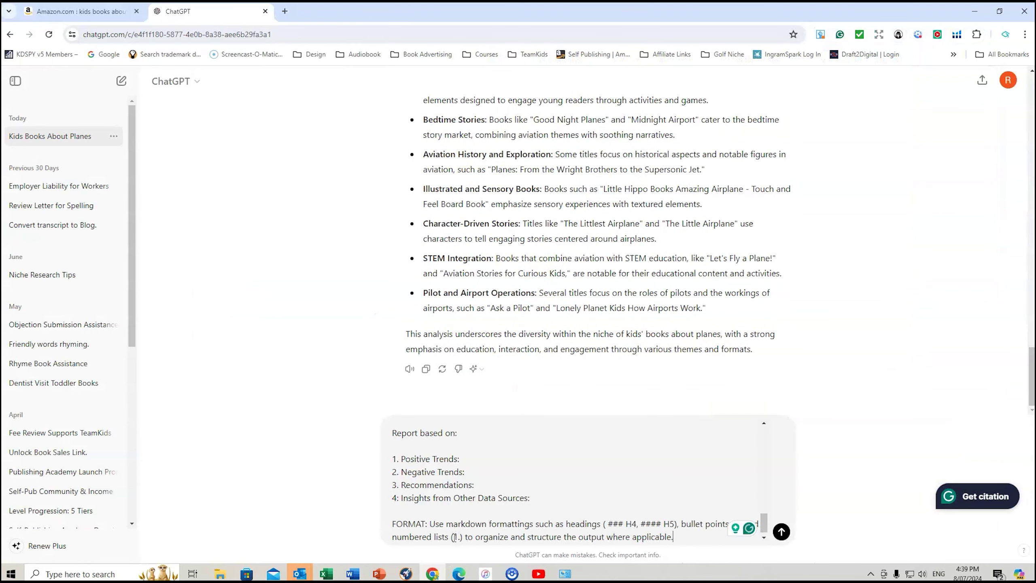
left_click(781, 531)
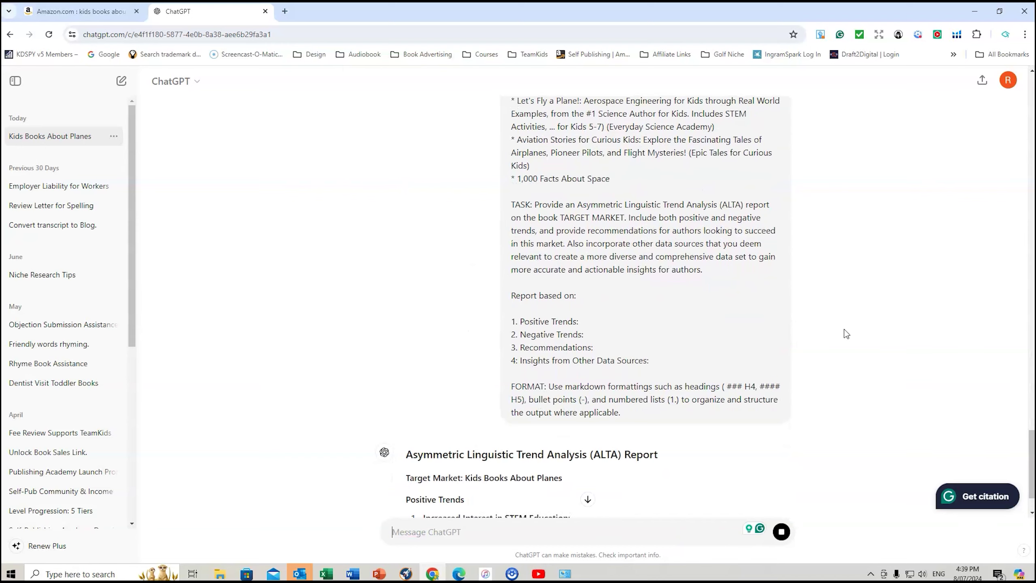
scroll(843, 330, "down", 2)
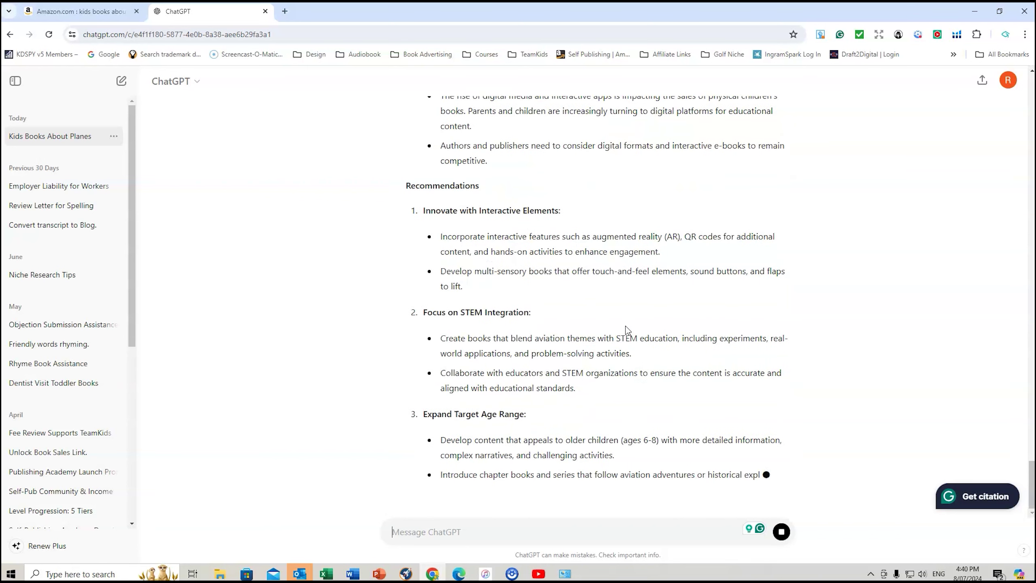
left_click_drag(497, 120, 518, 148)
Return to Amazon, browse the "kids books about planes" results and open their KDSPY report
key("ctrl+shift+Tab")
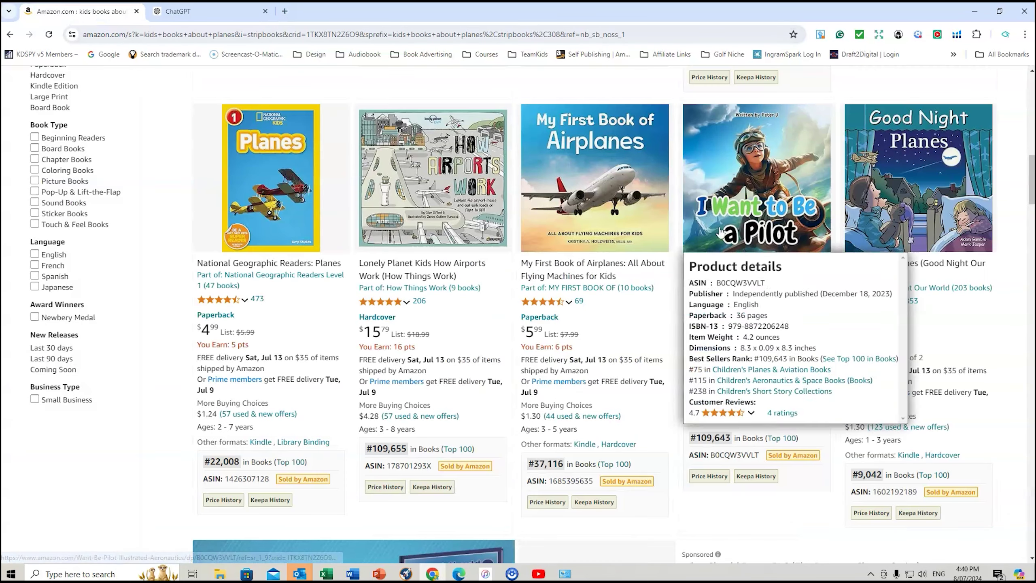
left_click(899, 36)
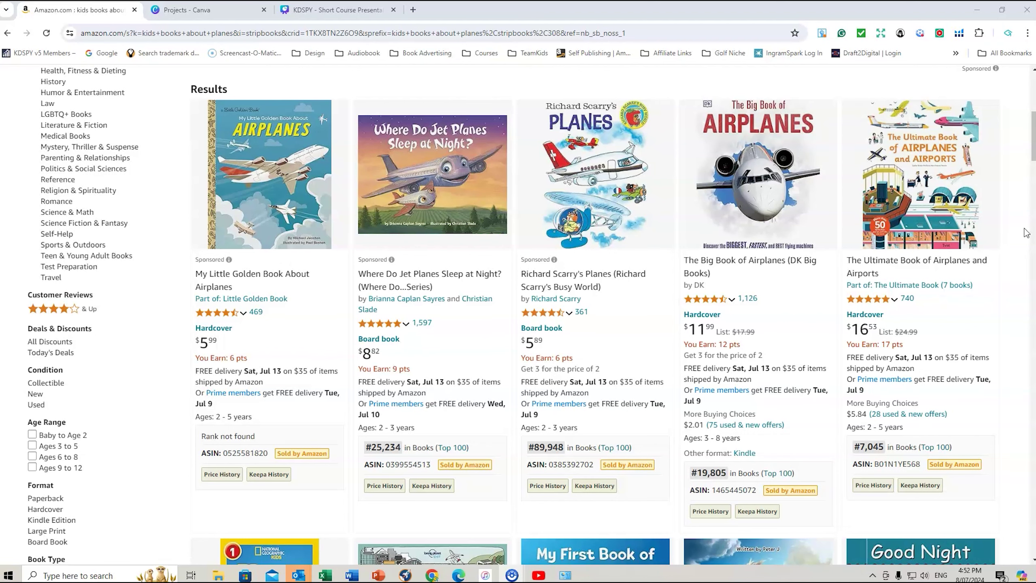
scroll(1026, 232, "down", 10)
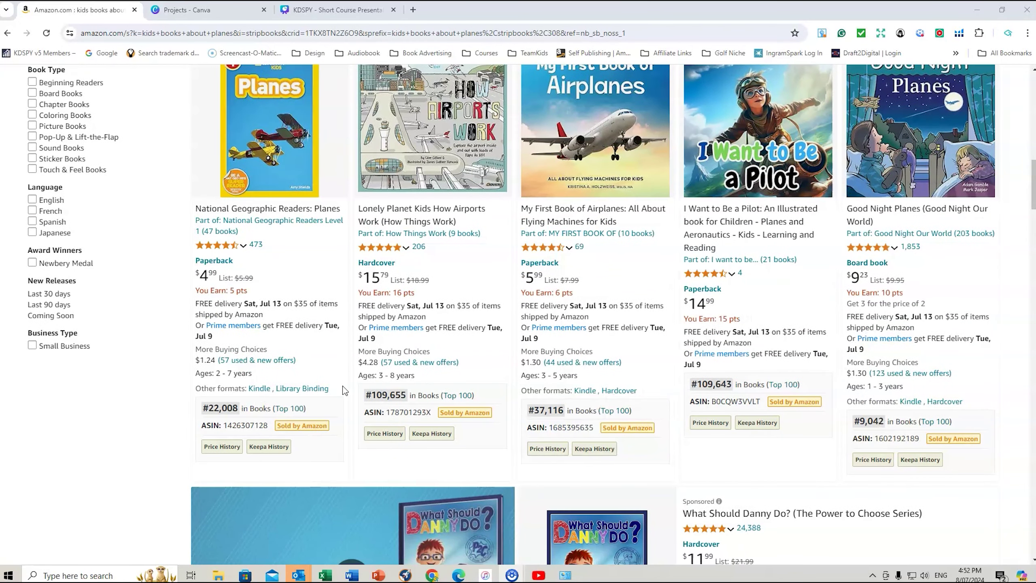
scroll(651, 326, "up", 1)
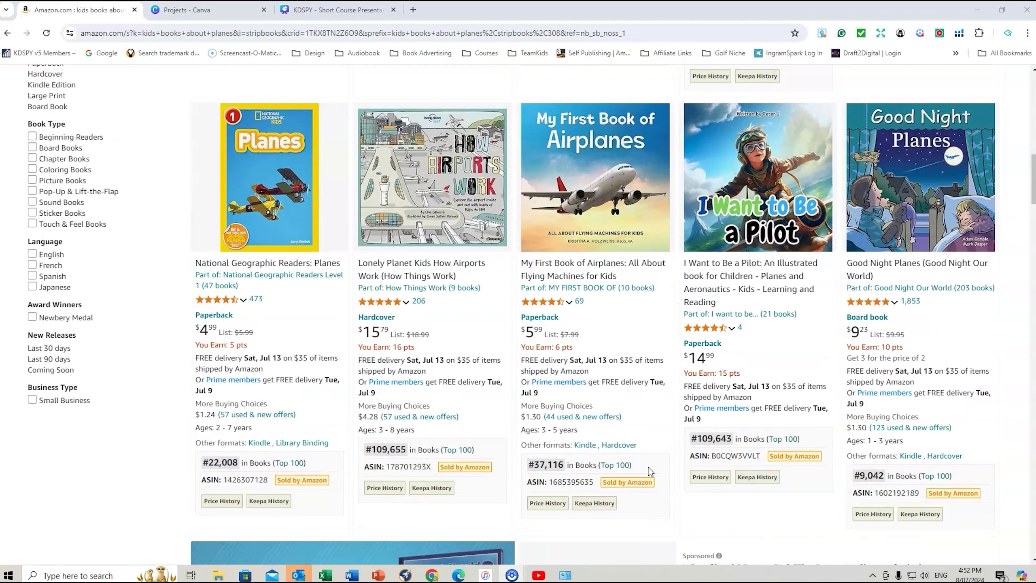
left_click(900, 33)
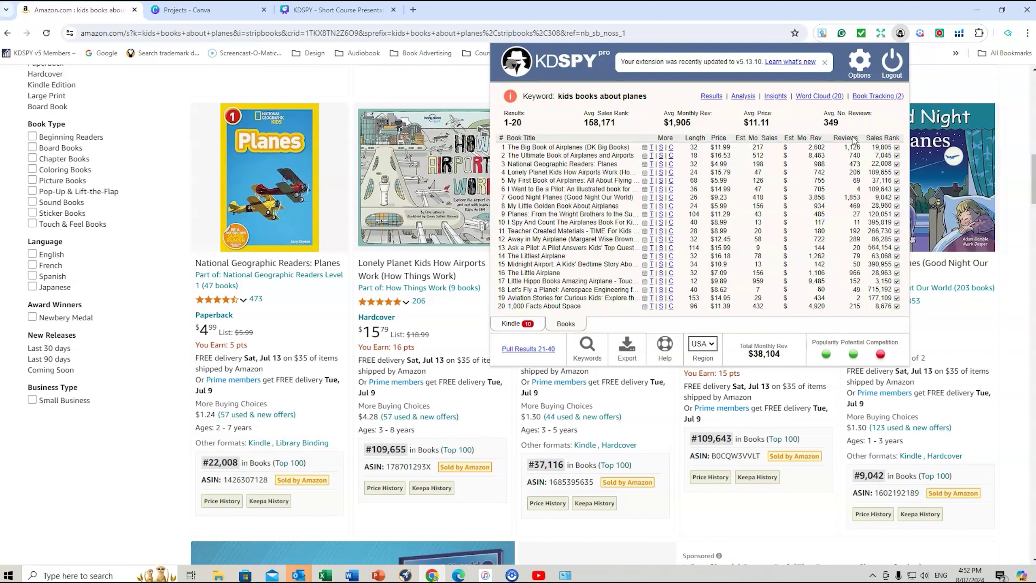
Sort the KDSPY results by ascending sales rank and exclude "Let's Fly a Plane!" and "Ask a Pilot" from the averages
left_click(891, 139)
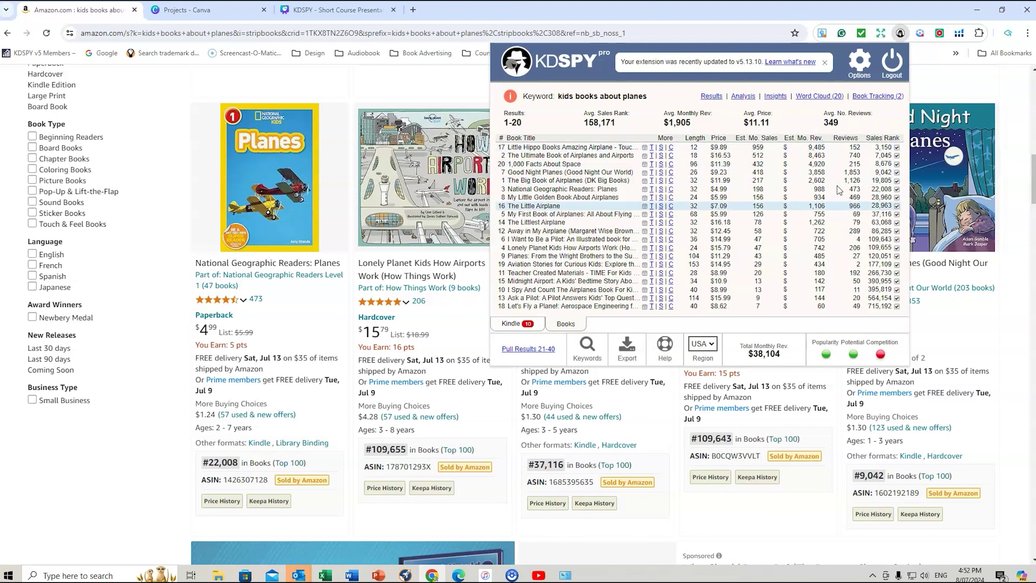
left_click(897, 307)
left_click(897, 298)
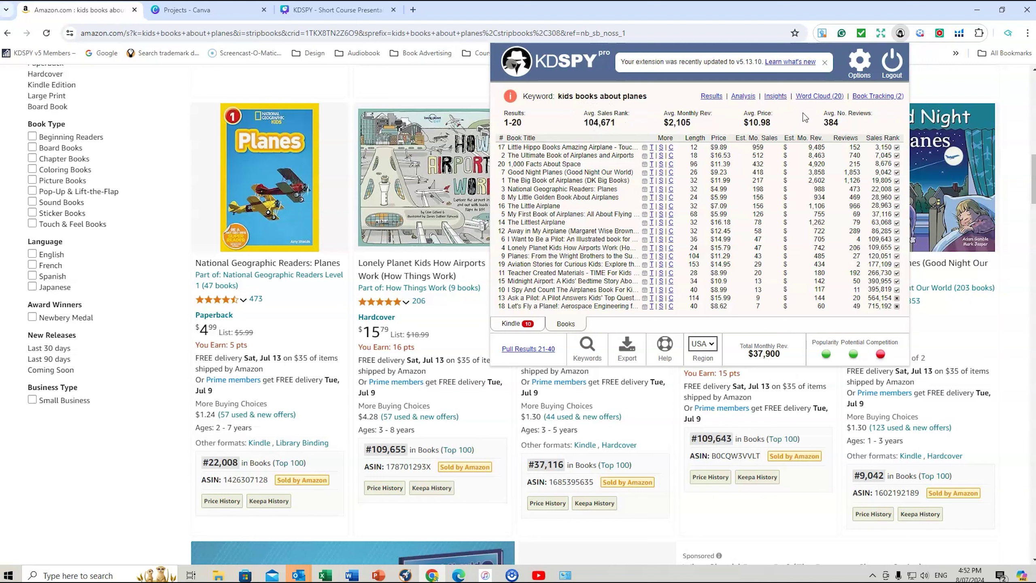
Compare the KDSPY word cloud for "kids books about planes" with the book titles in its results list
left_click(812, 98)
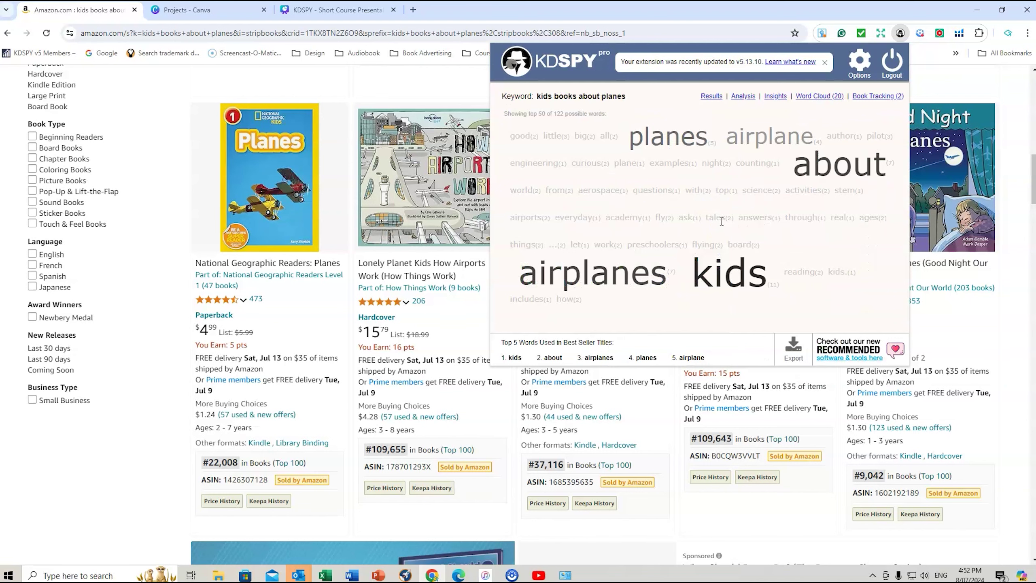
left_click(712, 97)
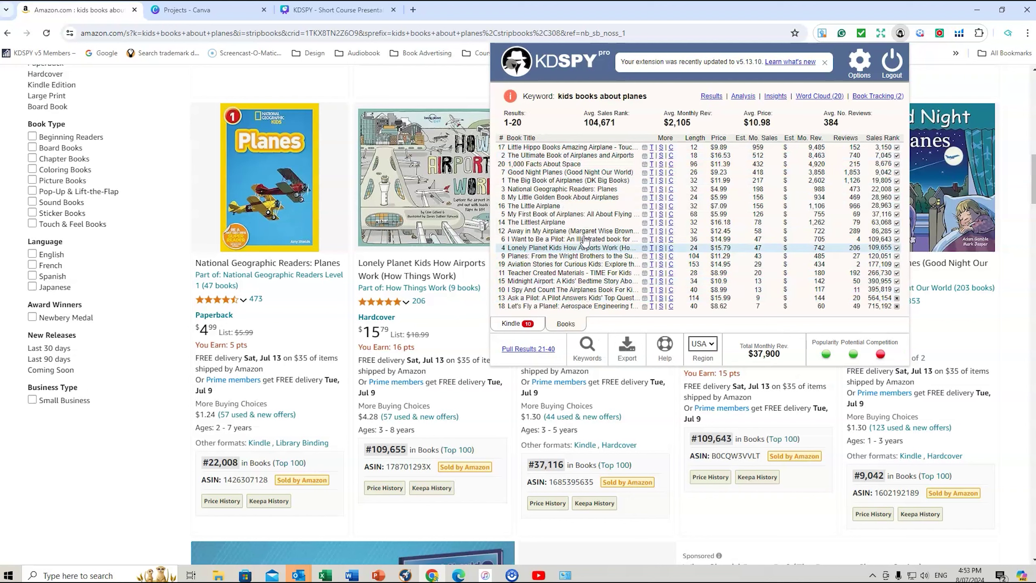
left_click(807, 98)
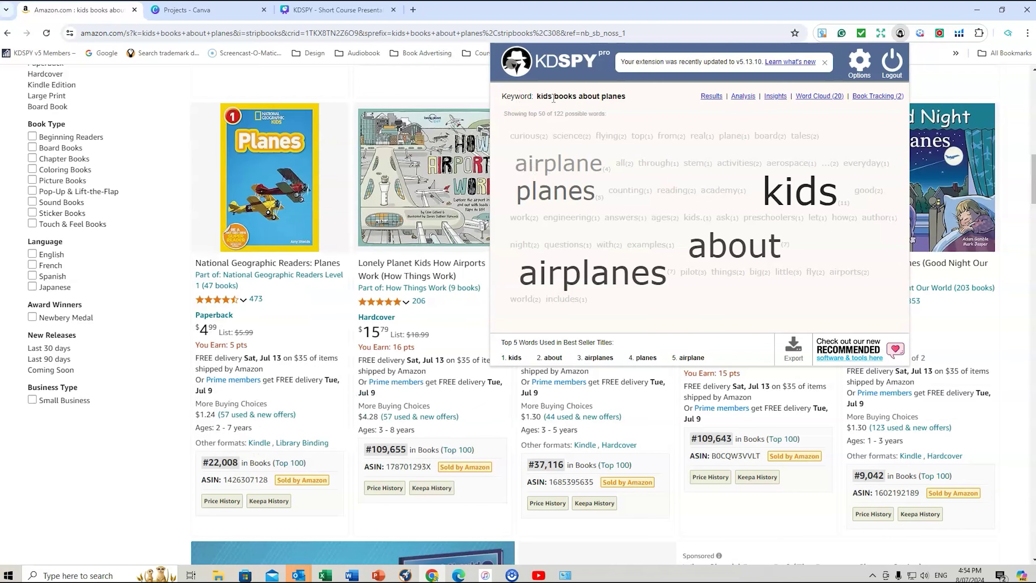
Search Amazon Books for "books about cars for" and choose the suggestion "childrens books ages 3-5 about trucks and cars"
scroll(342, 101, "up", 10)
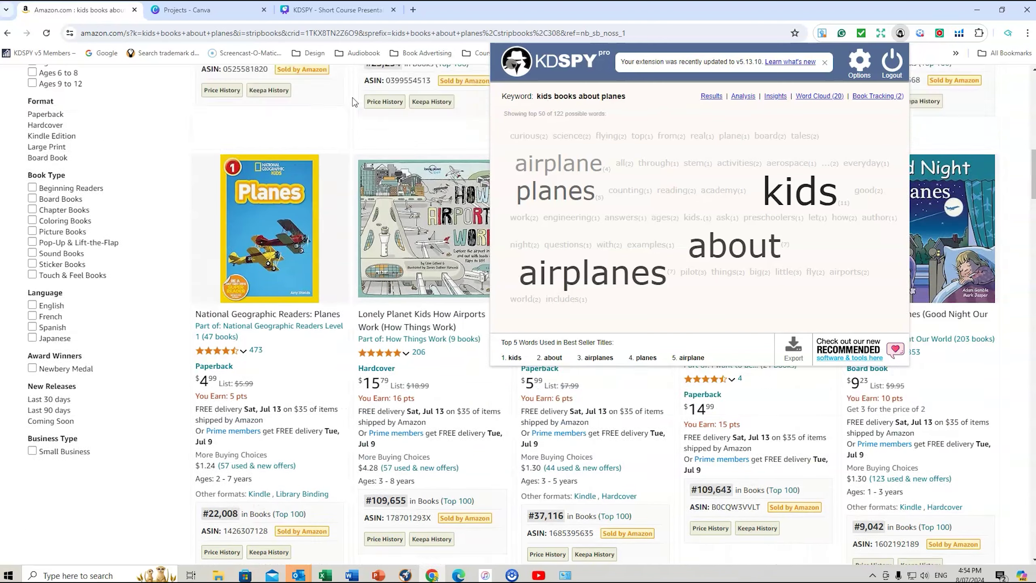
left_click(304, 74)
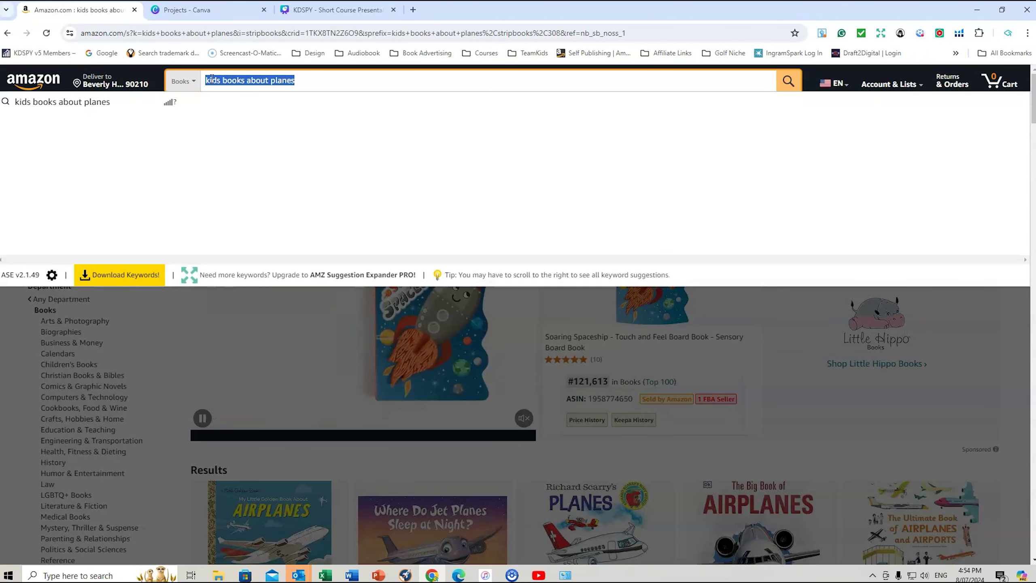
type("books about ")
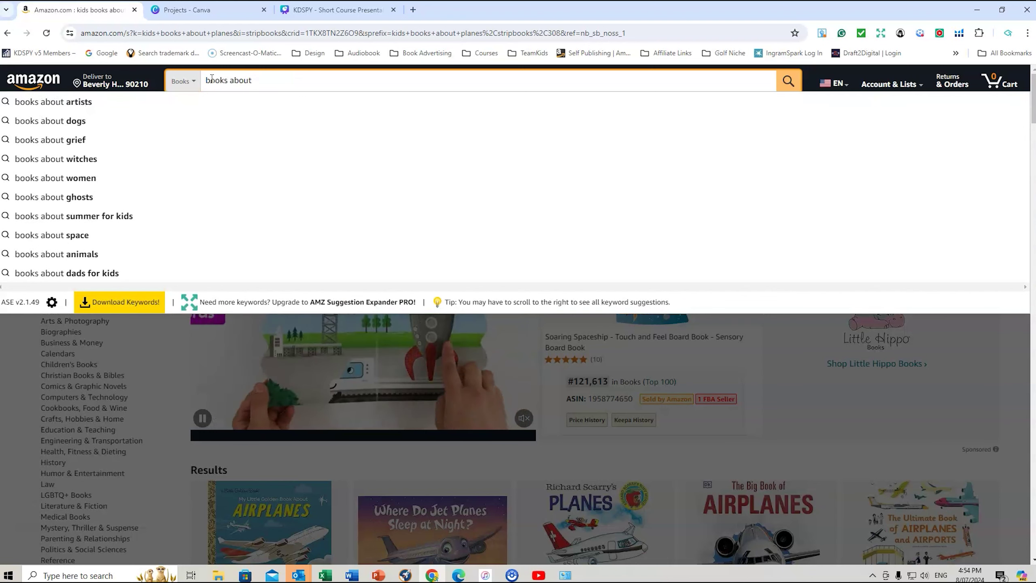
type("cars for")
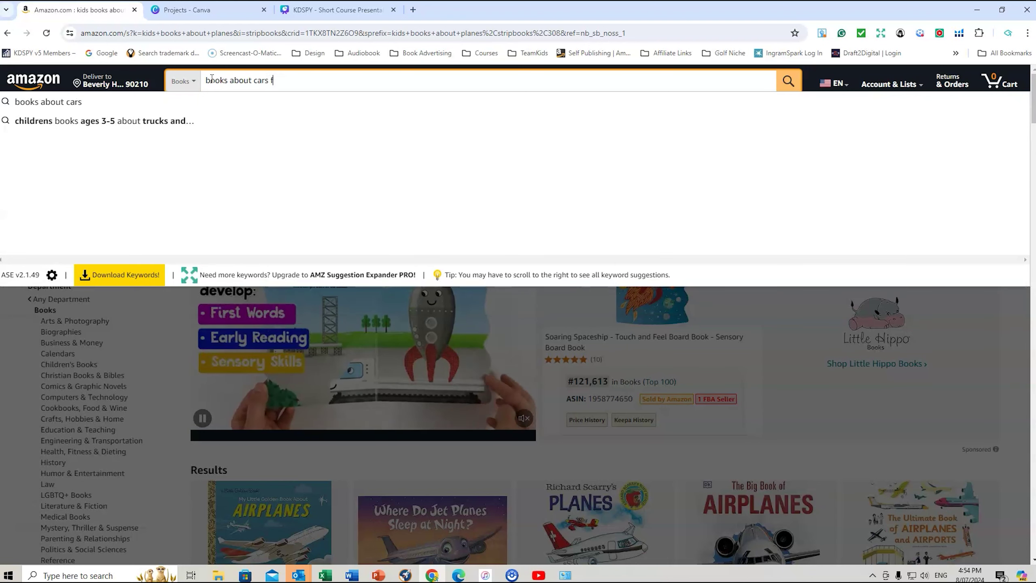
left_click(65, 120)
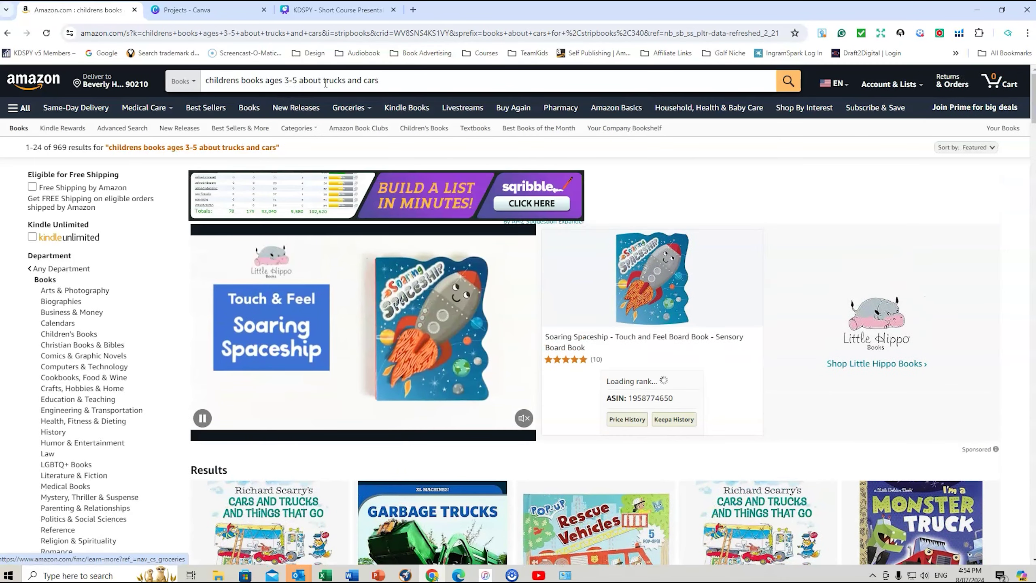
Browse the children's trucks and cars search results and open their KDSPY report
scroll(746, 286, "down", 8)
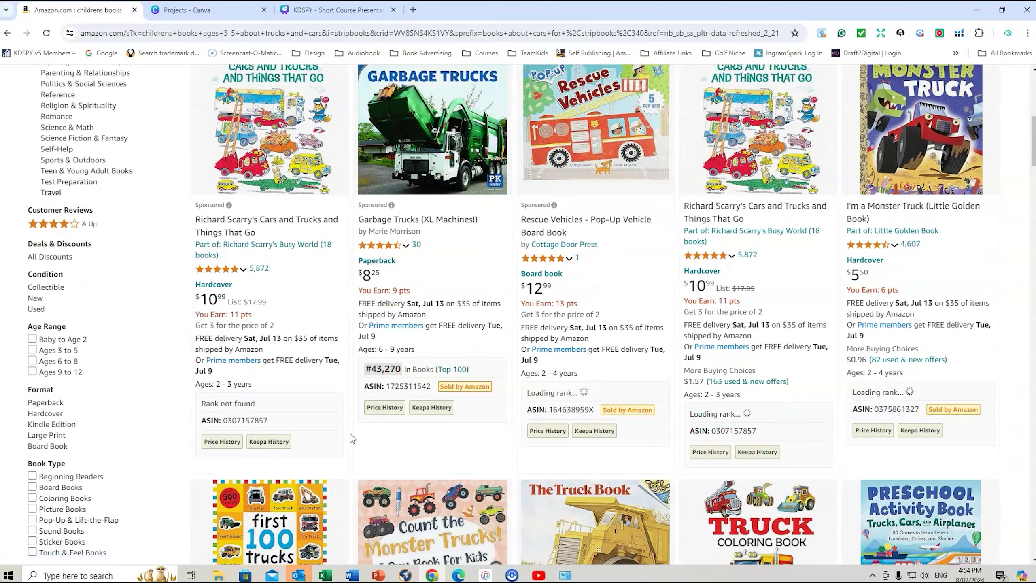
scroll(461, 425, "up", 1)
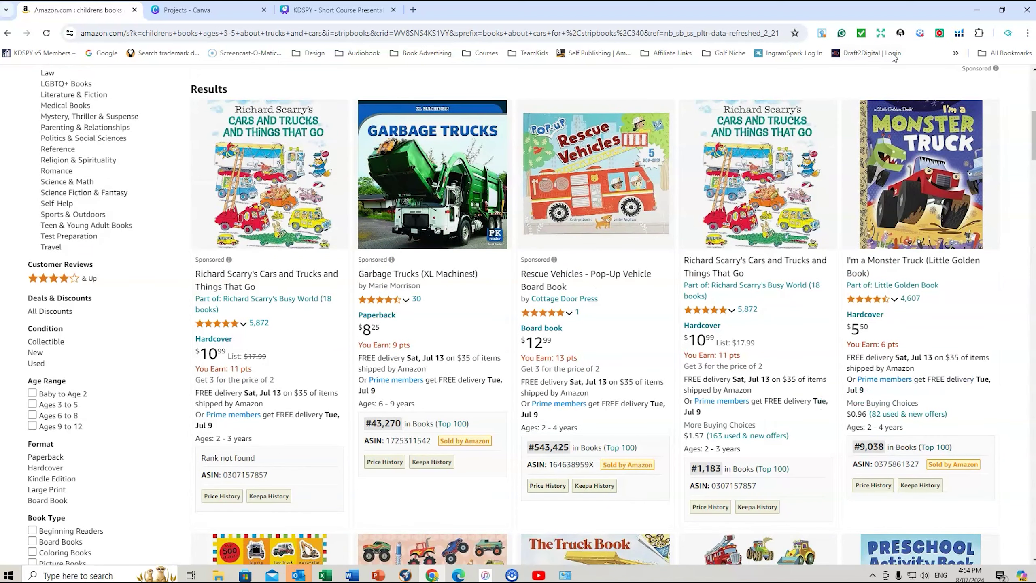
left_click(900, 33)
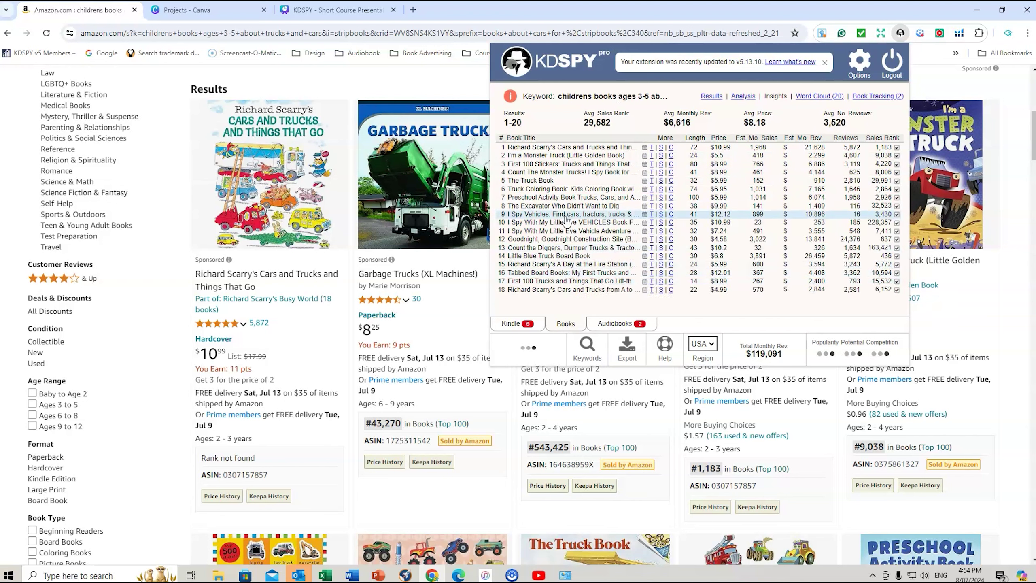
mouse_move(963, 155)
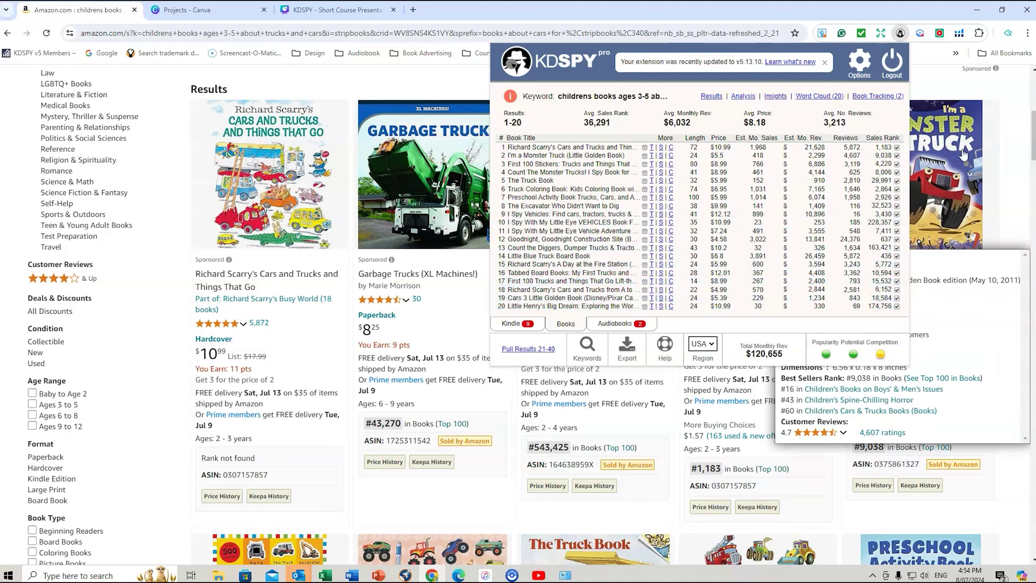
Sort the trucks and cars results by ascending sales rank and exclude the three worst-ranked books from the averages
left_click(889, 139)
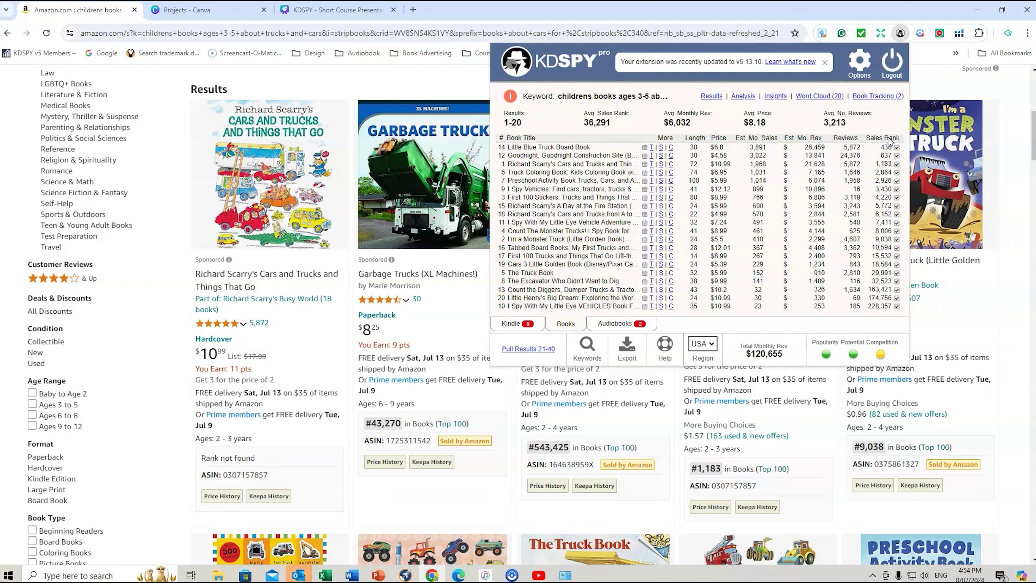
left_click(897, 306)
left_click(897, 290)
left_click(897, 298)
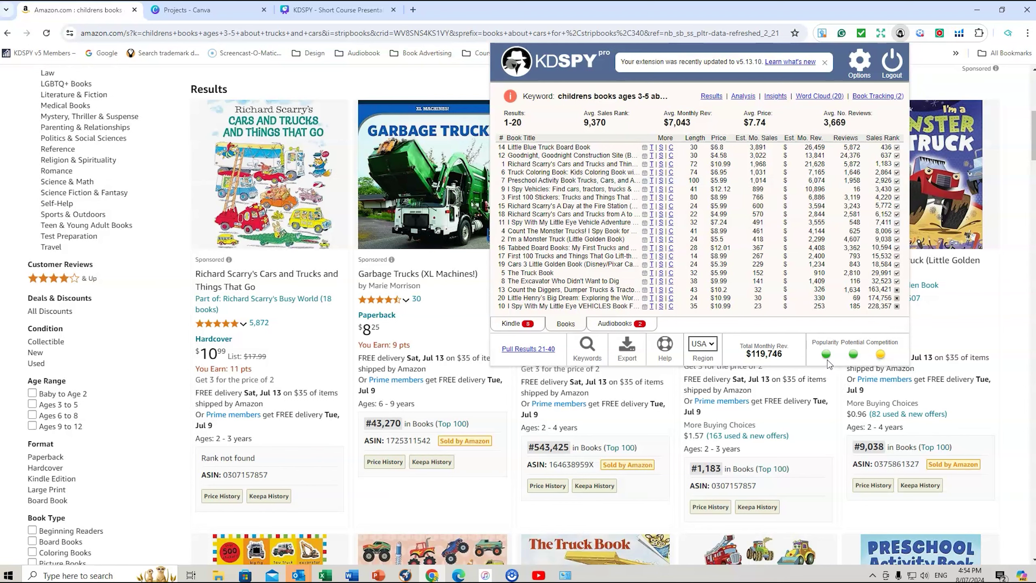
Check the trucks and cars niche's popularity, potential and competition ratings, review its word cloud, and return to the results list
mouse_move(826, 355)
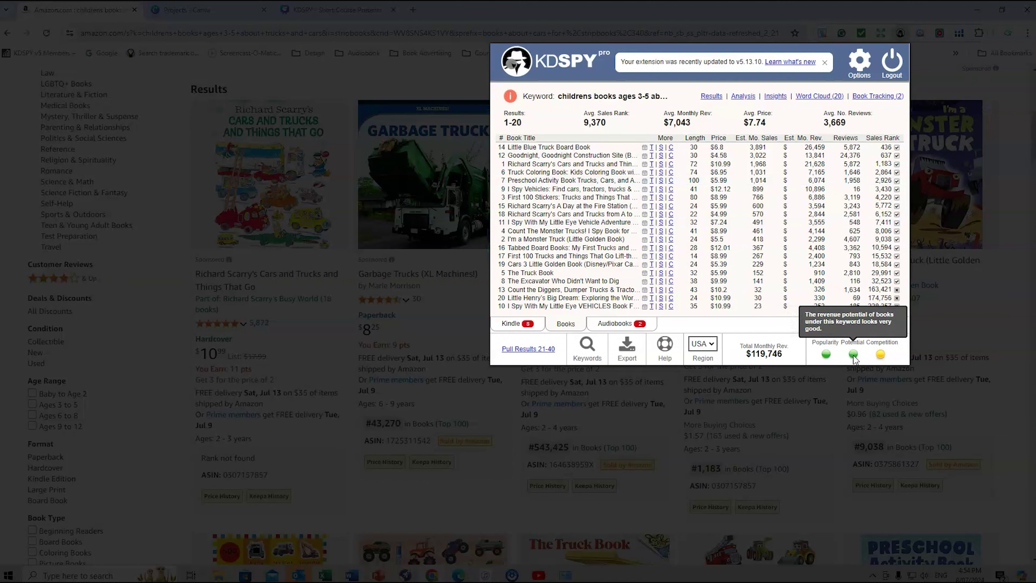
mouse_move(881, 356)
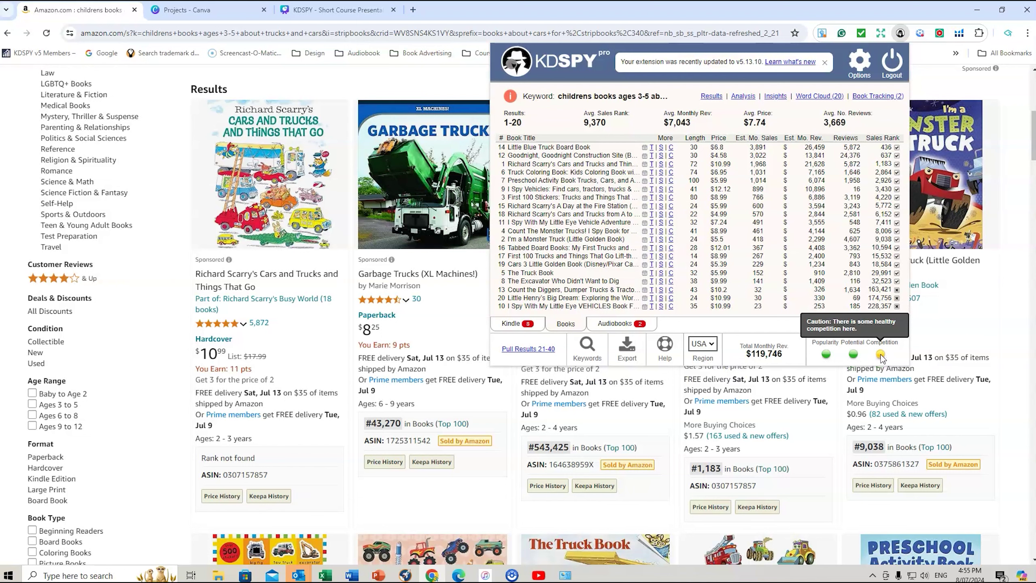
left_click(812, 98)
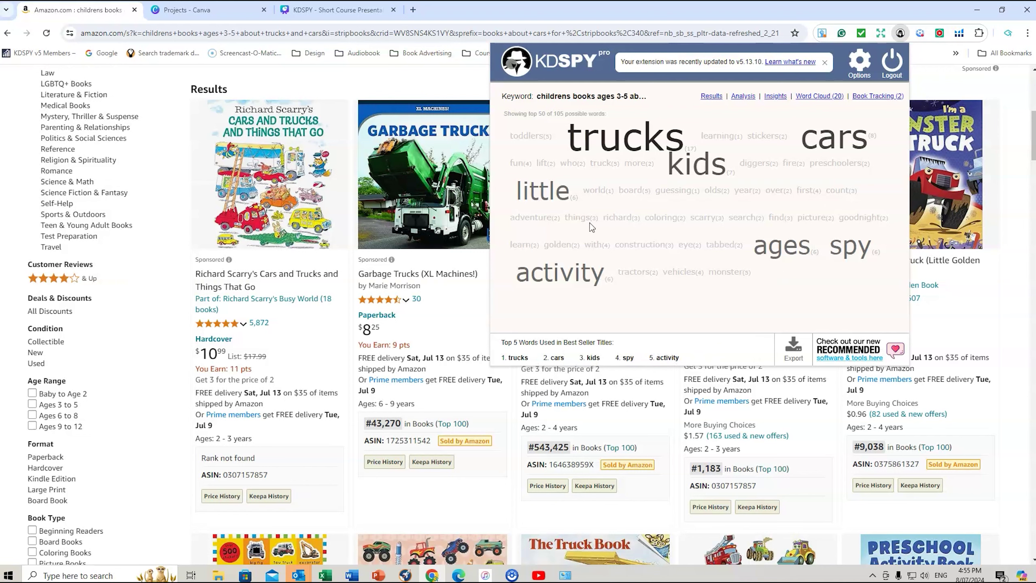
left_click(710, 97)
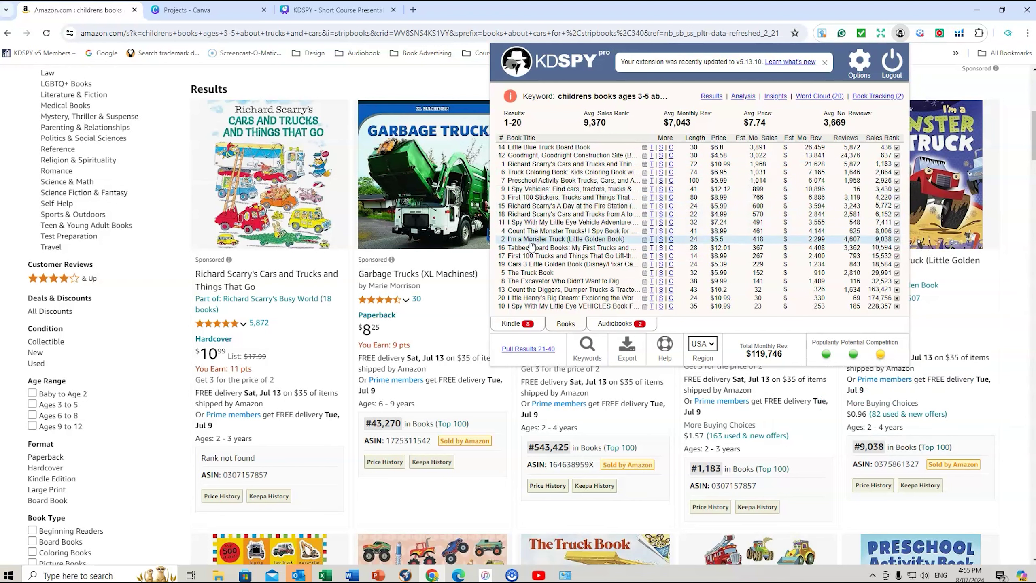
Exclude "I'm a Monster Truck" from the averages and view the trucks and cars niche's Kindle and audiobook results
left_click(897, 240)
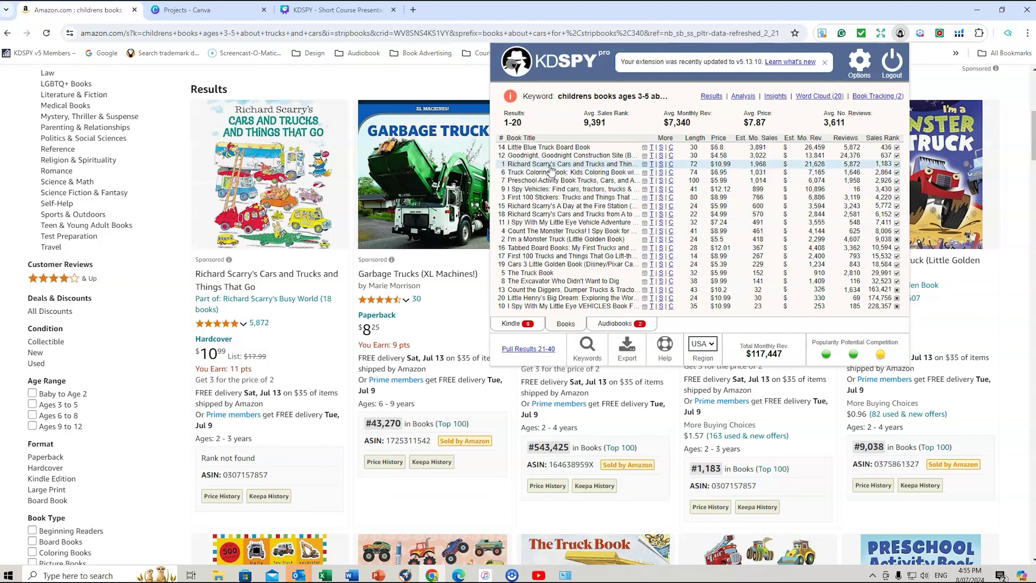
left_click(510, 326)
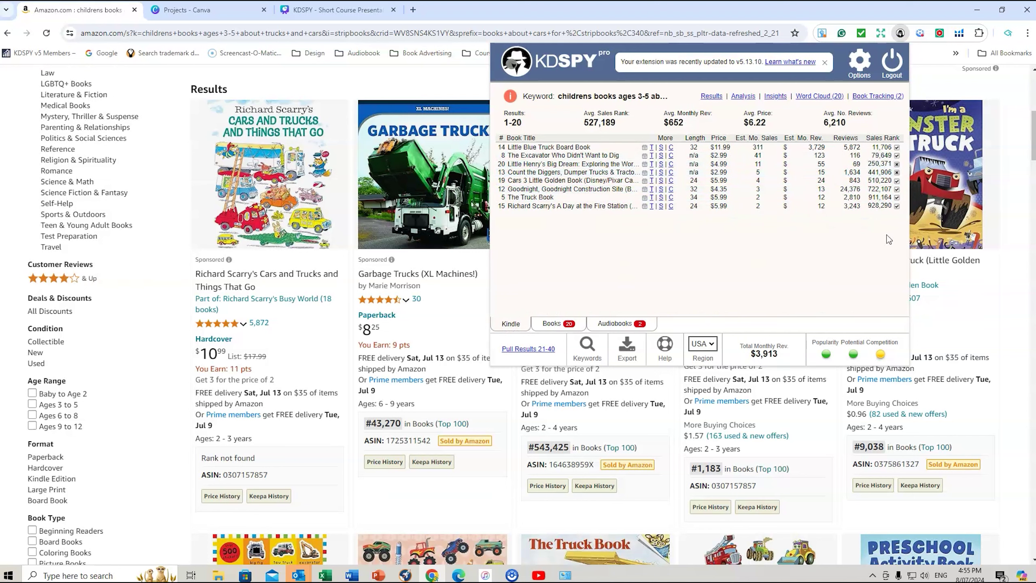
left_click(614, 327)
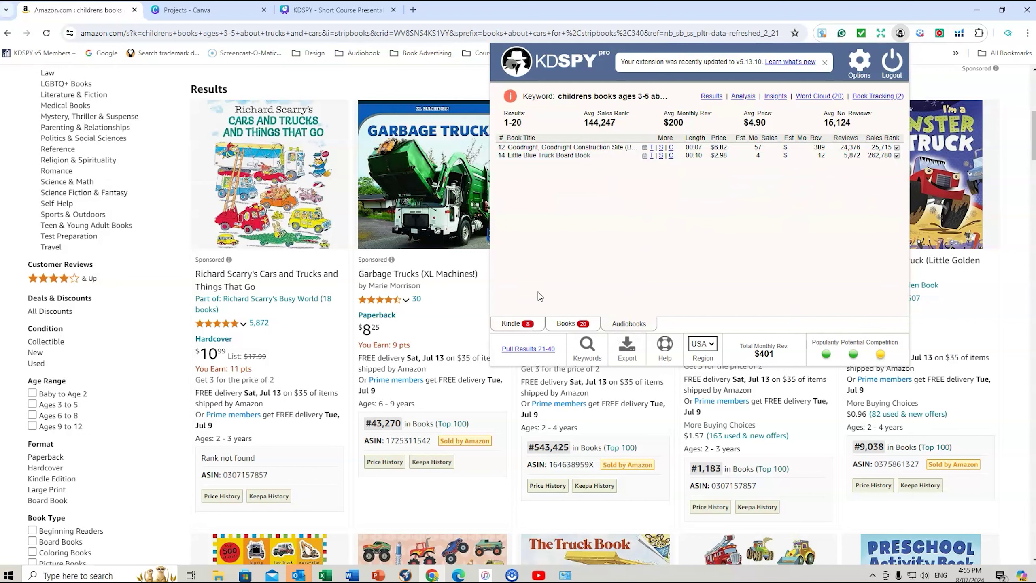
Return to the trucks and cars printed books list and sort it by ascending number of reviews
left_click(566, 327)
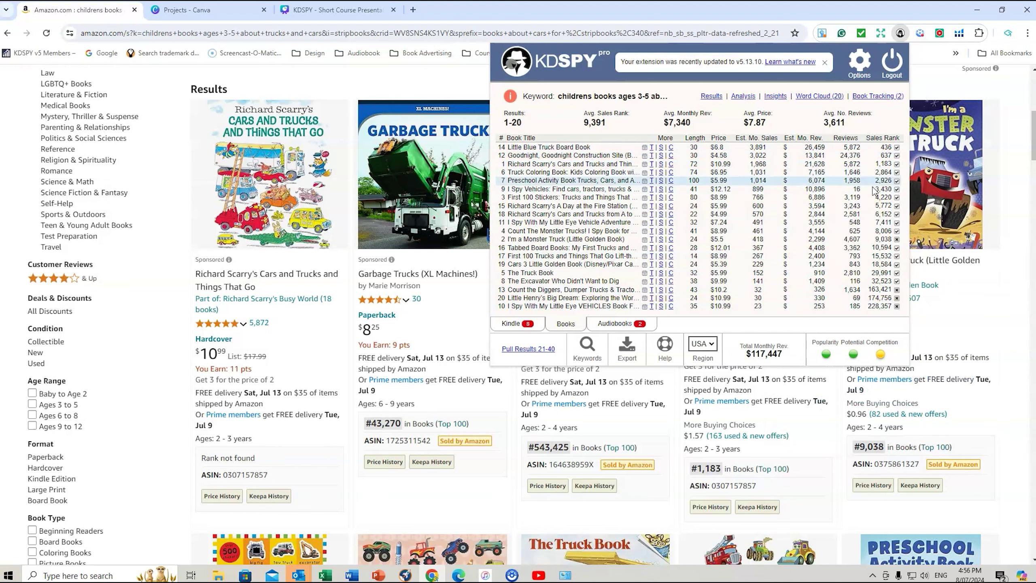
left_click(847, 139)
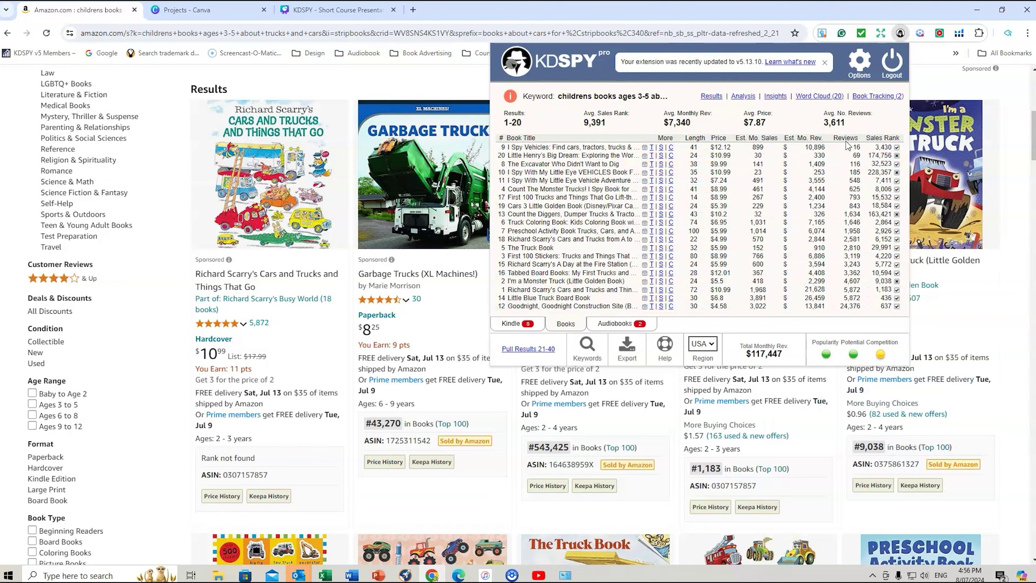
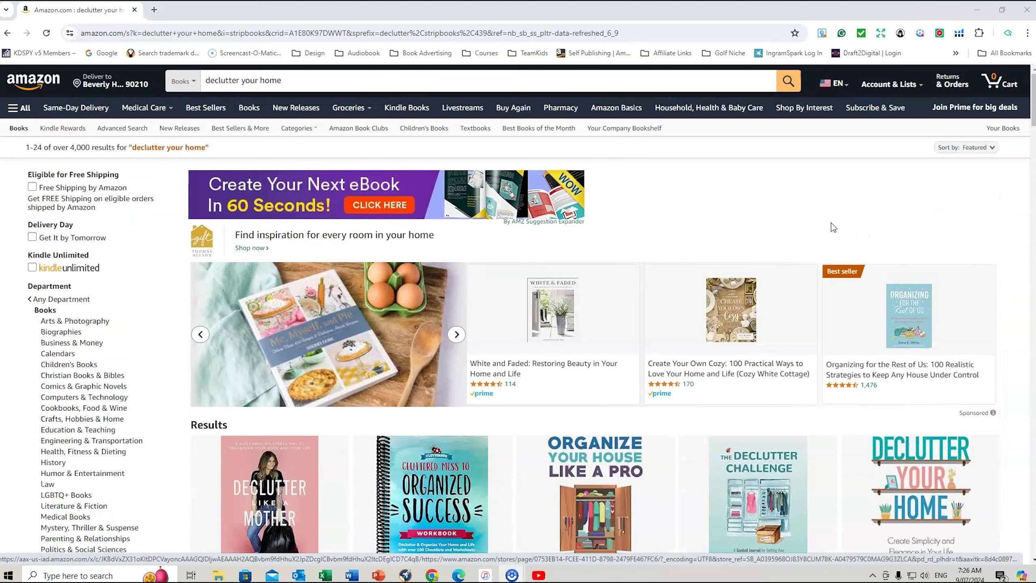
Open the KDSPY report for "declutter your home", sort it by ascending sales rank and exclude "How to Declutter Your Home in 10 Days"
left_click(900, 34)
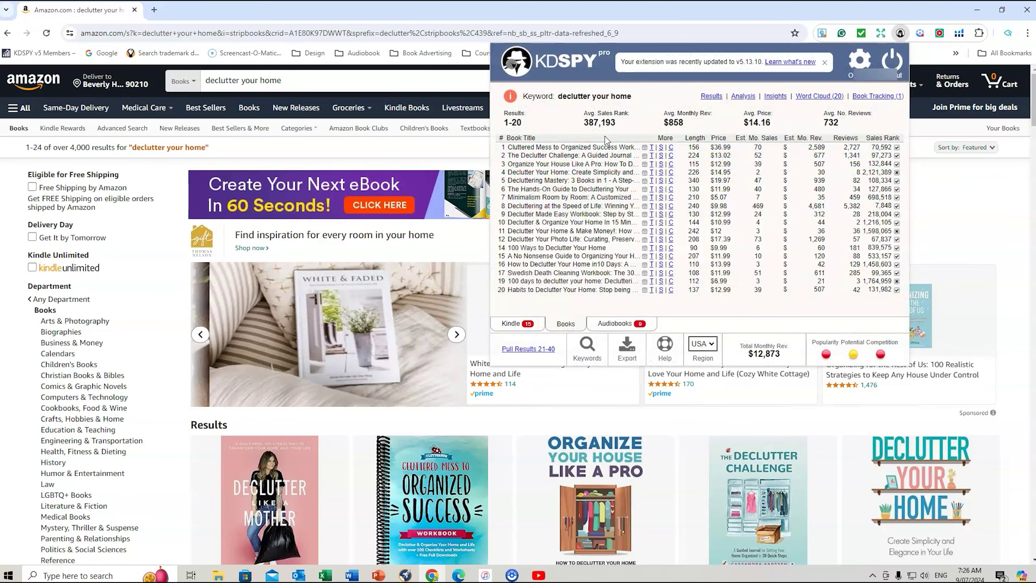
left_click(893, 138)
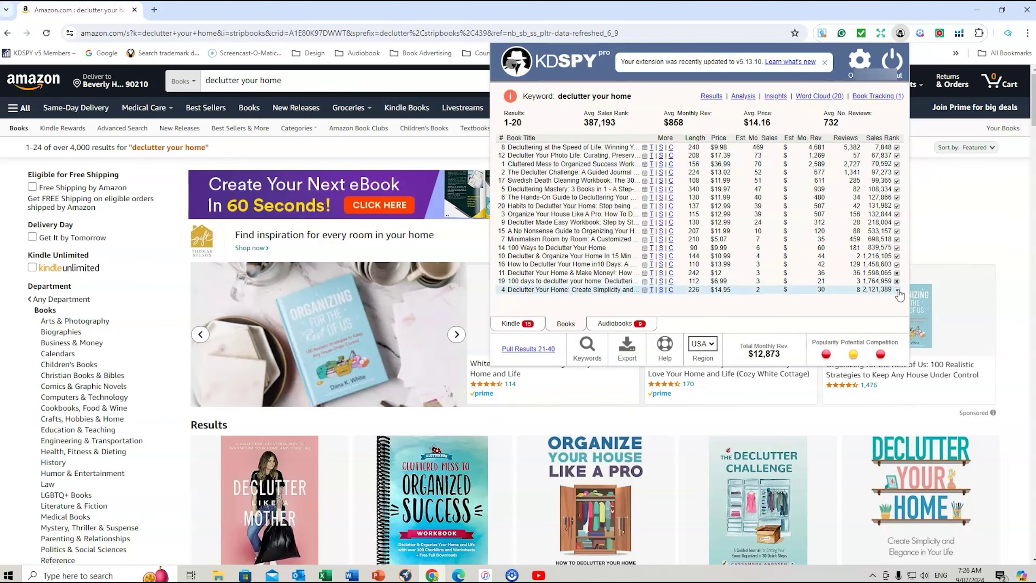
left_click(897, 264)
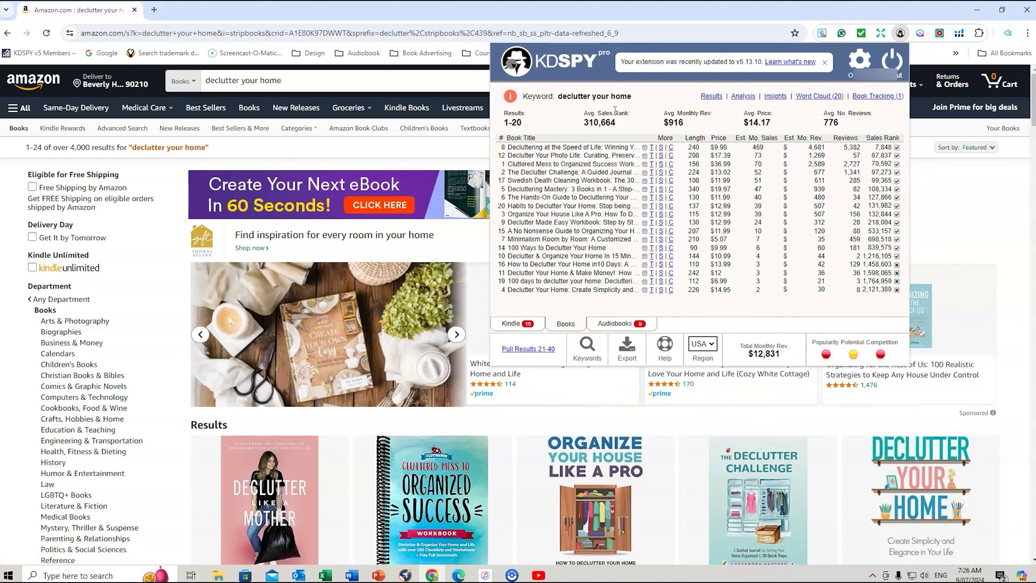
mouse_move(827, 361)
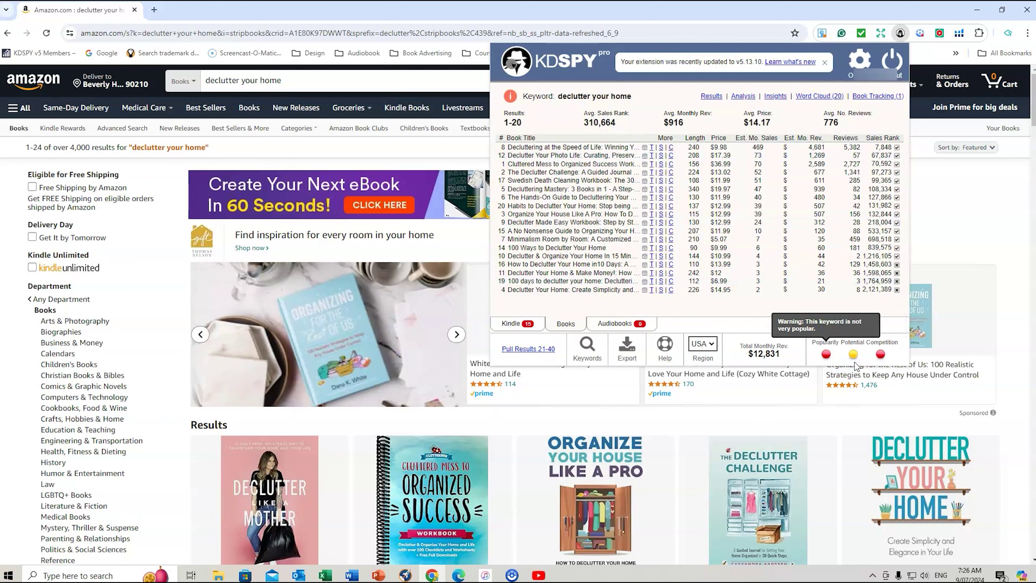
mouse_move(881, 357)
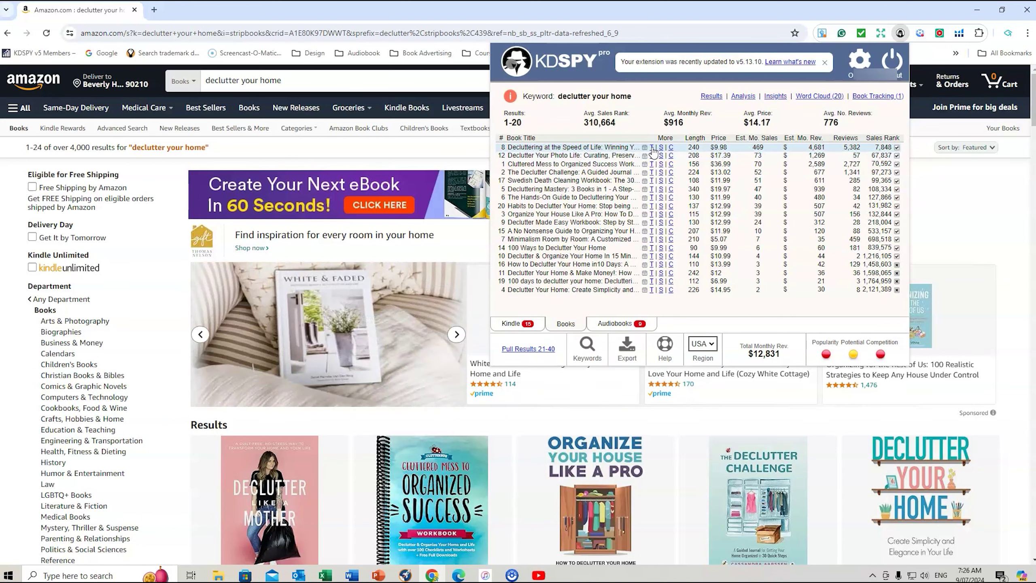
Review the Kindle, paperback and spiral-bound tracking details of "Decluttering at the Speed of Life" and return to the results list
left_click(651, 147)
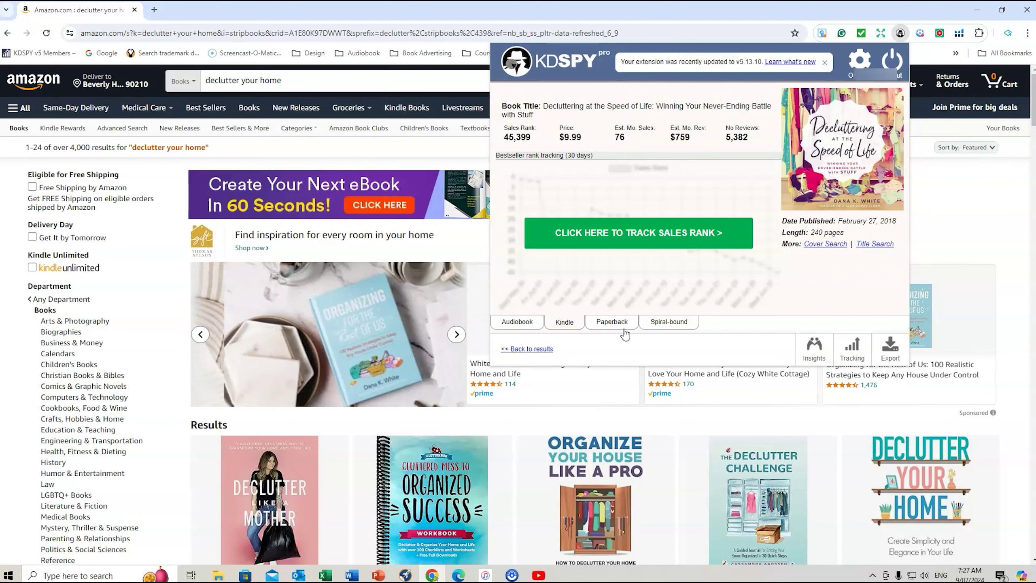
left_click(612, 323)
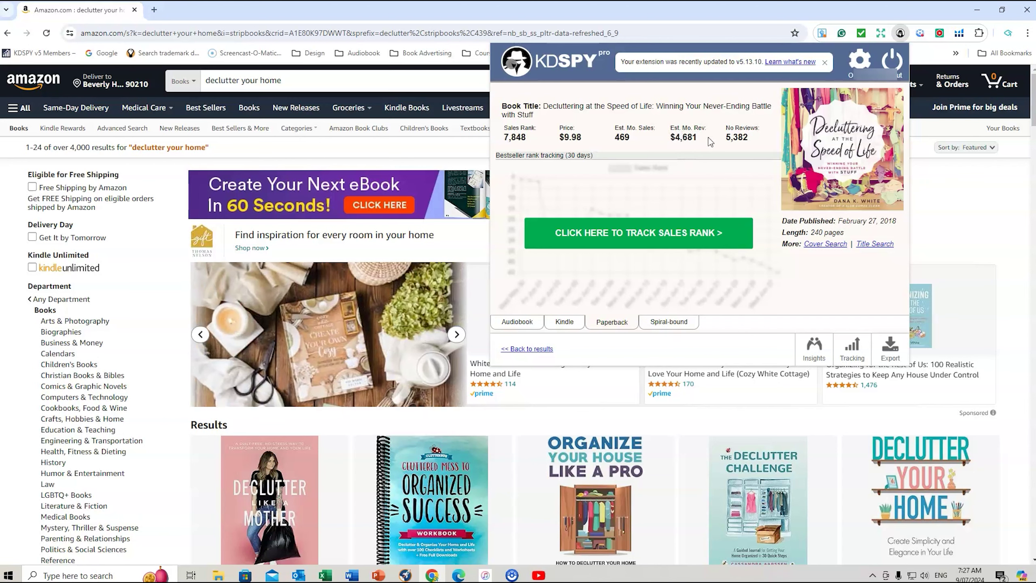
left_click(673, 325)
left_click(614, 324)
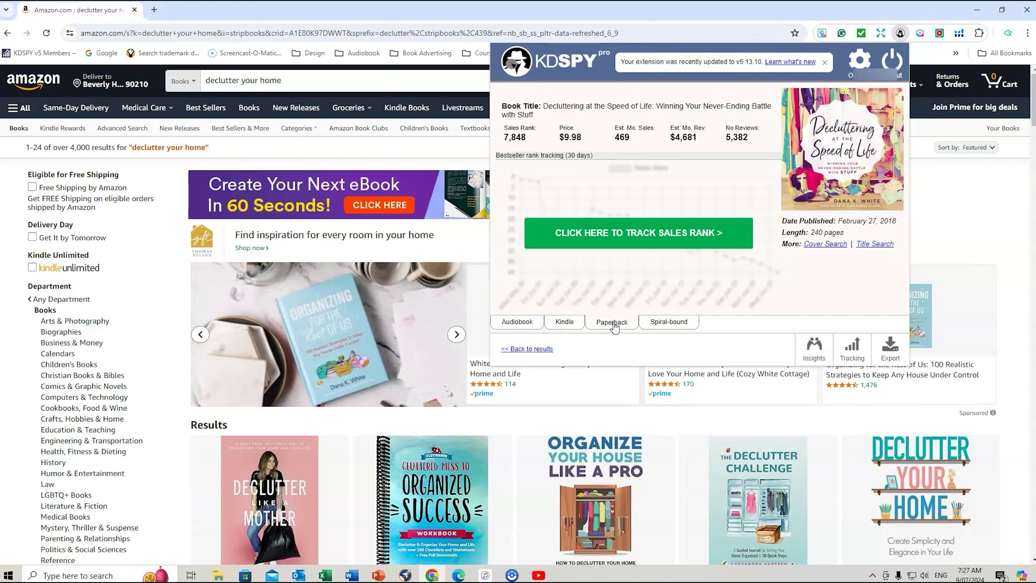
left_click(526, 349)
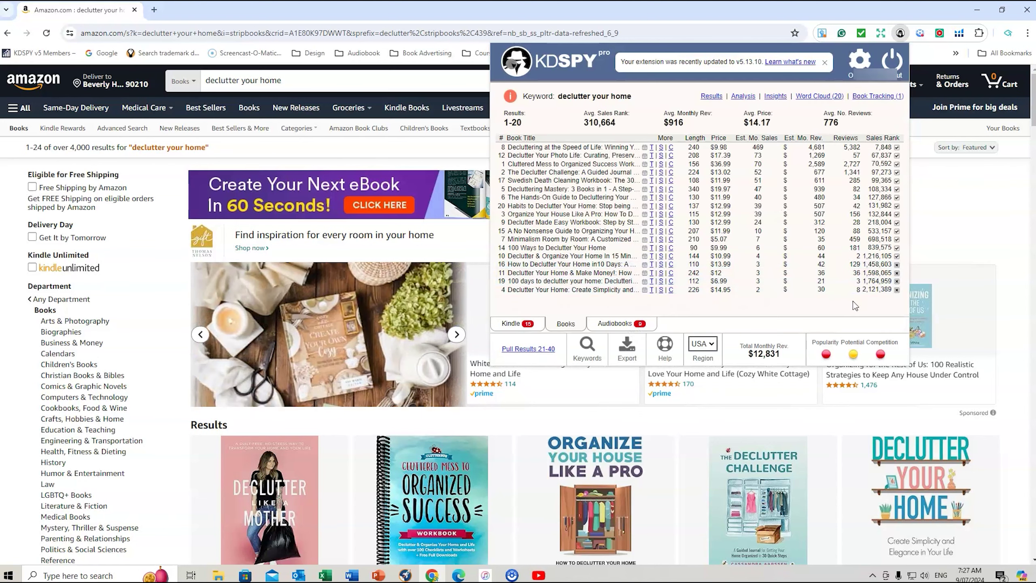
Look through the tracked books by format and examine the paperback sales rank chart of "Archie the Bear Becomes a Big Brother"
left_click(875, 96)
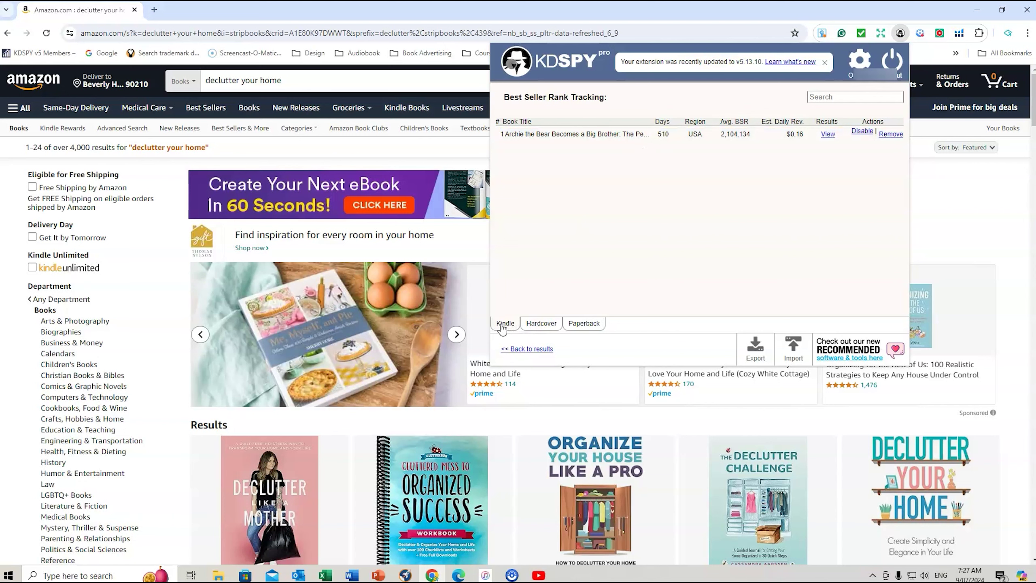
left_click(542, 324)
left_click(588, 325)
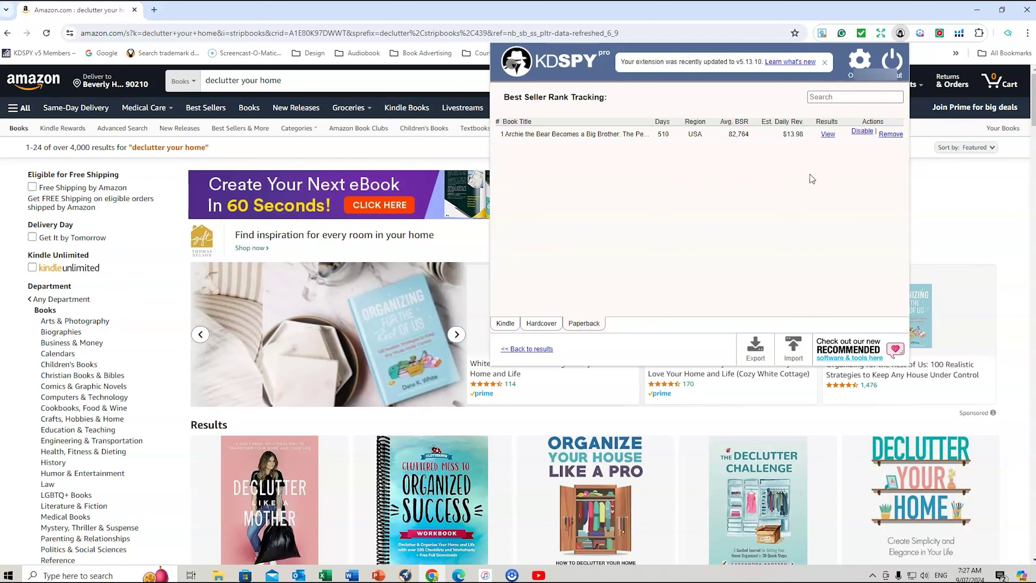
left_click(828, 134)
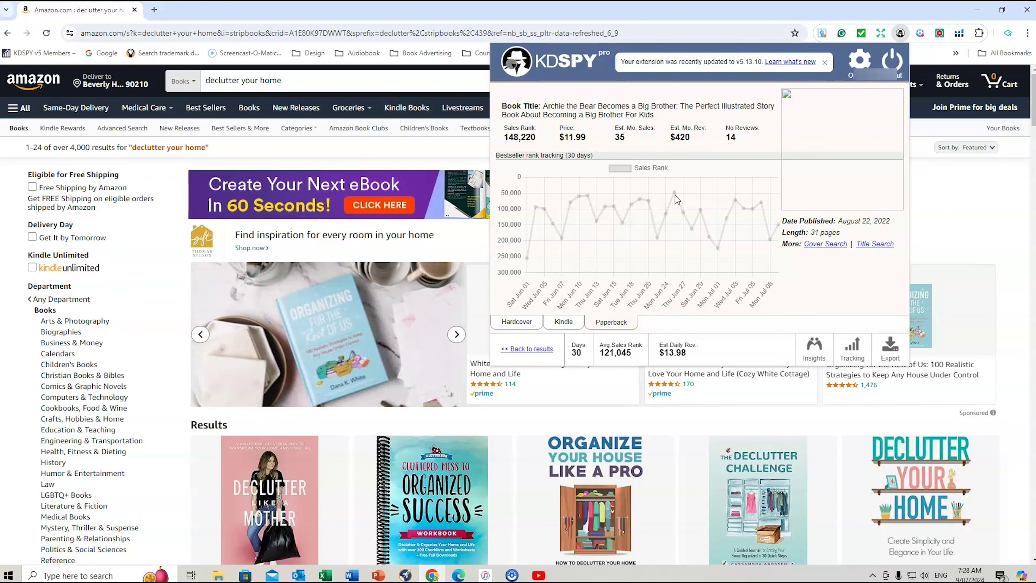
mouse_move(677, 197)
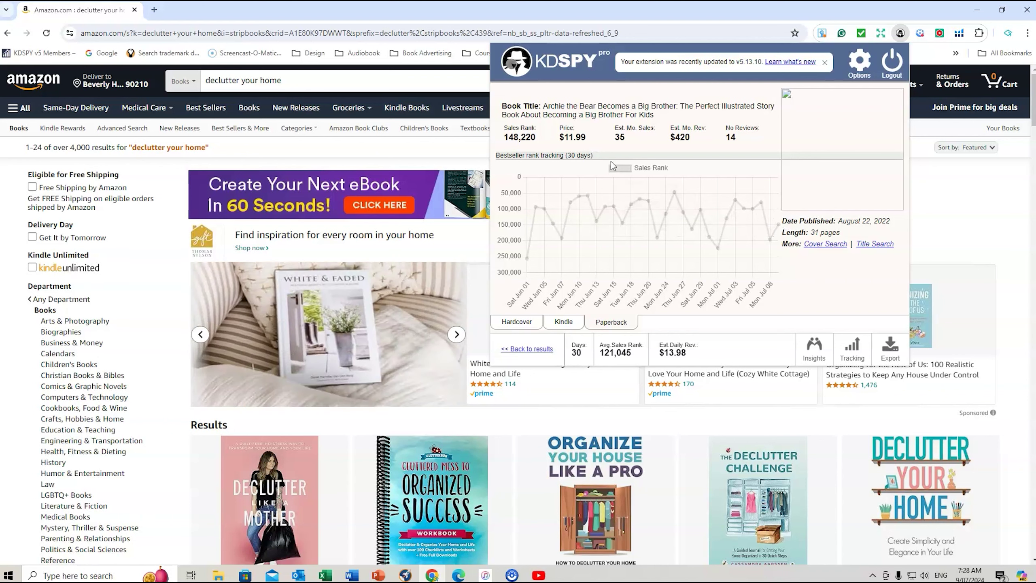
Compare the tracked Archie the Bear book's hardcover, Kindle and paperback sales rank charts, and return to the results list
left_click(511, 325)
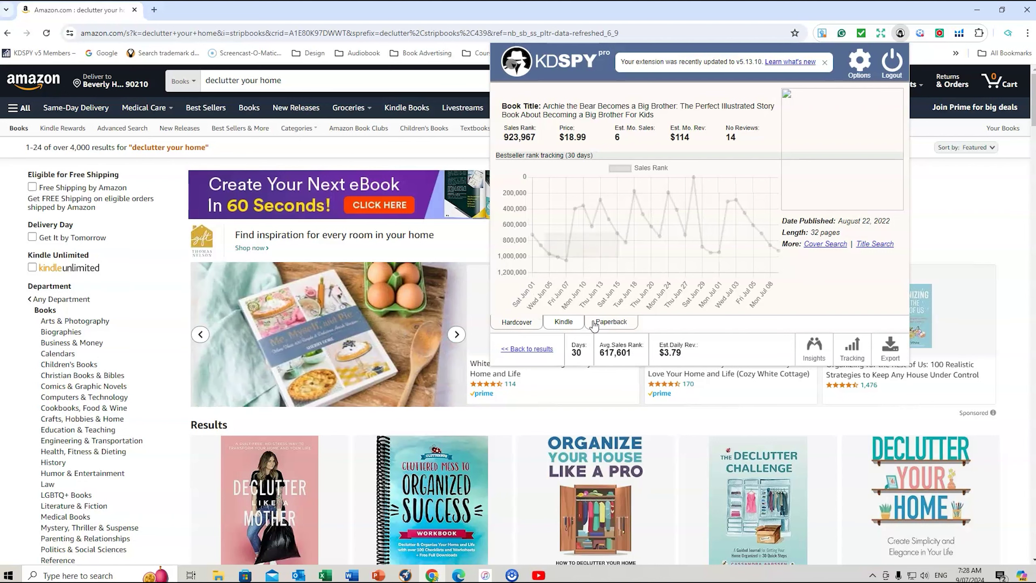
left_click(563, 323)
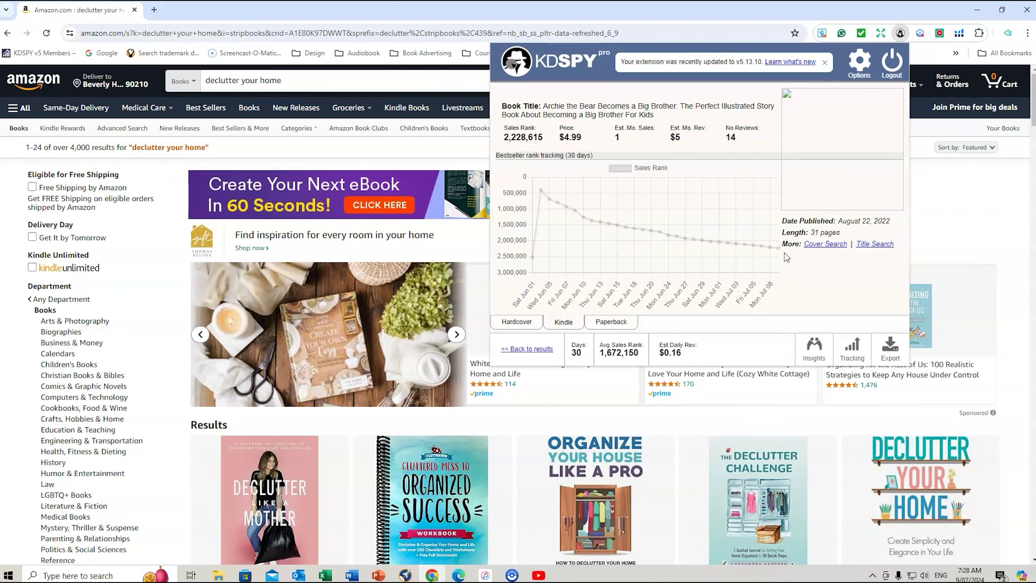
left_click(608, 322)
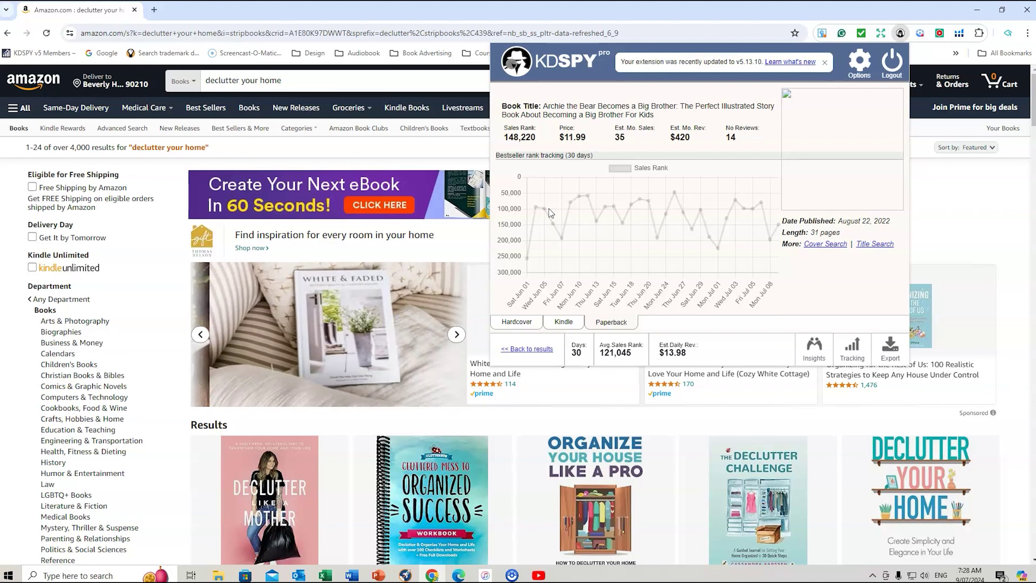
left_click(530, 350)
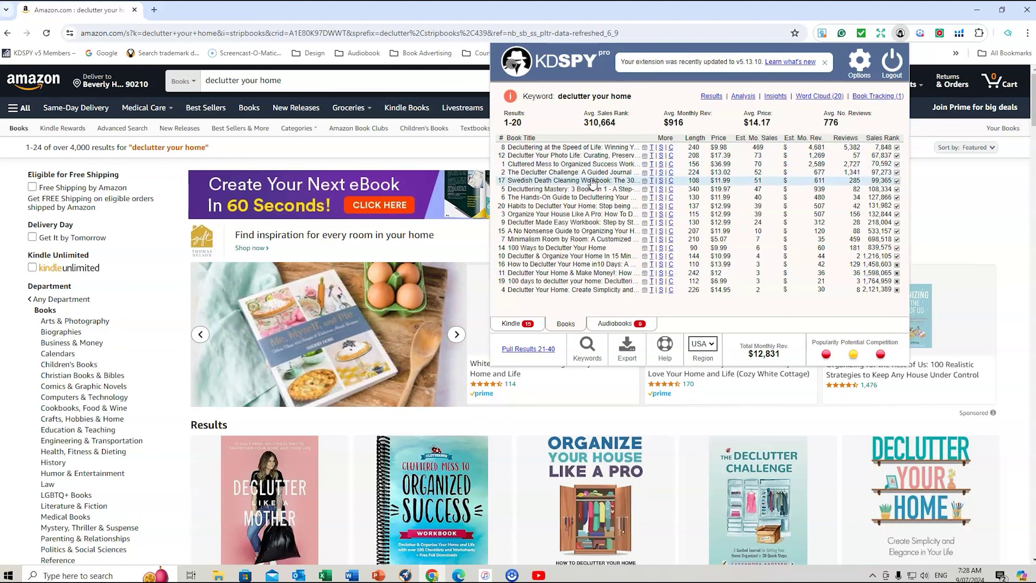
Revisit the best seller rank tracking list and return to the "declutter your home" results
left_click(871, 97)
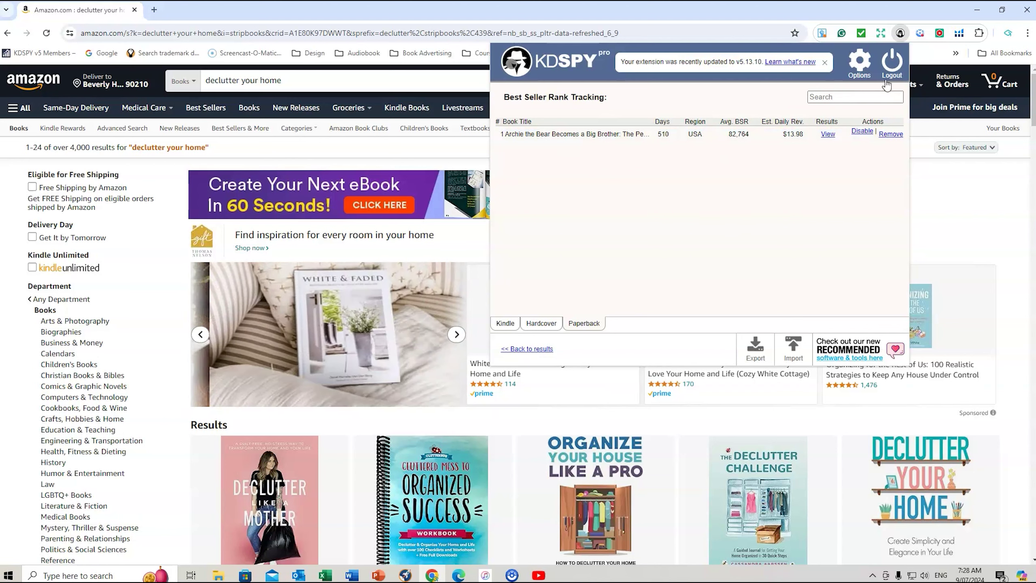
left_click(525, 350)
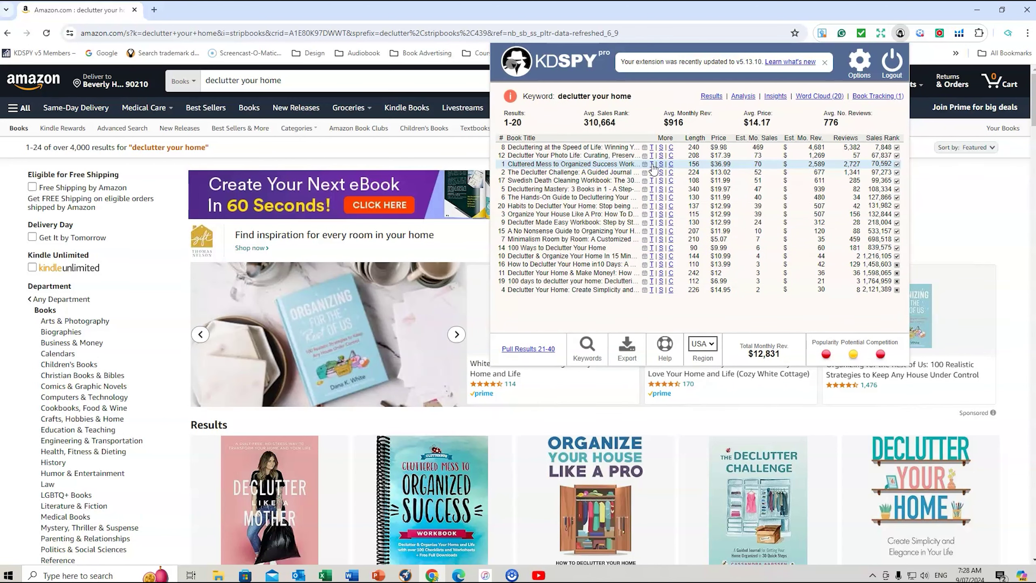
mouse_move(645, 166)
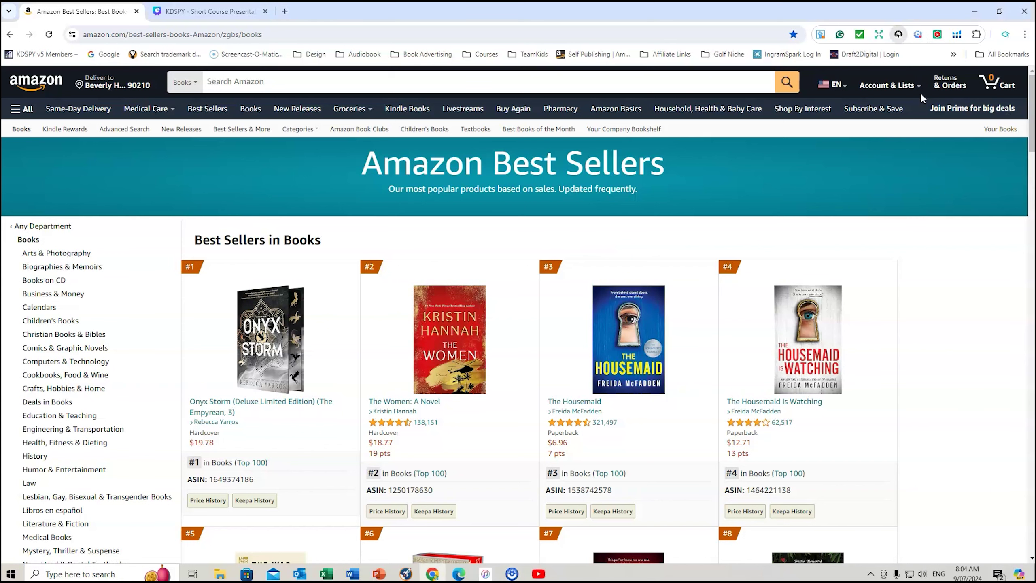
Open KDSPY's keyword search from the Best Sellers in Books page and remove the saved entries "declutter home" and "truck books for"
left_click(898, 34)
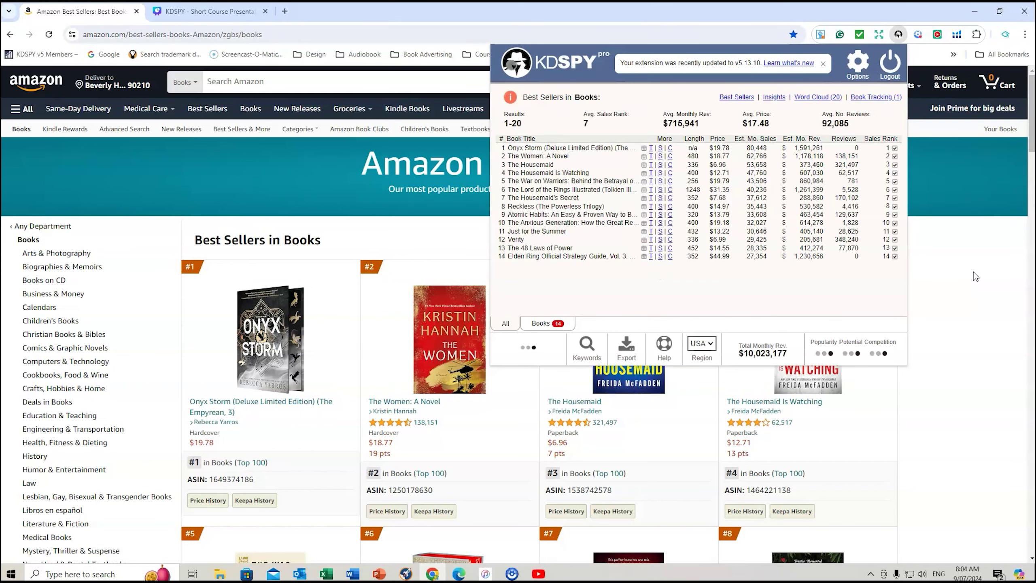
left_click(587, 347)
left_click(560, 120)
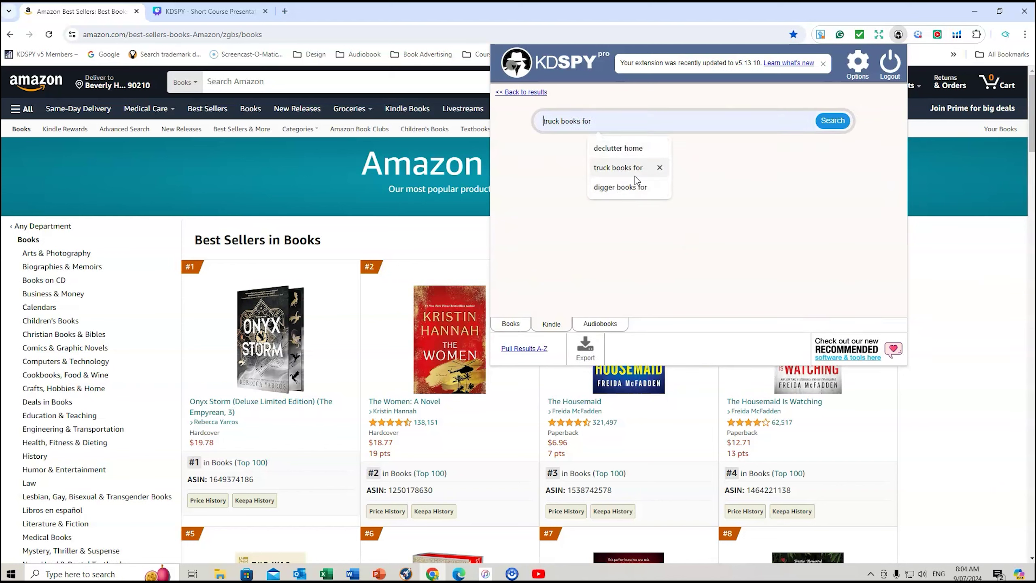
left_click(660, 147)
left_click(659, 148)
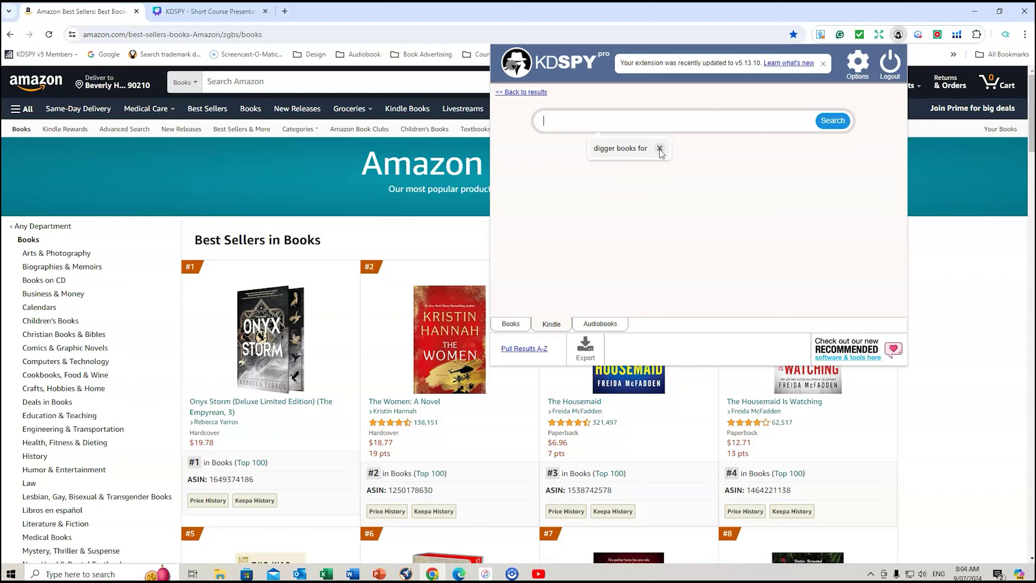
Search keyword suggestions for "digger books for" and analyze the full results of the Books suggestion "digger books for toddlers 1-3"
left_click(623, 149)
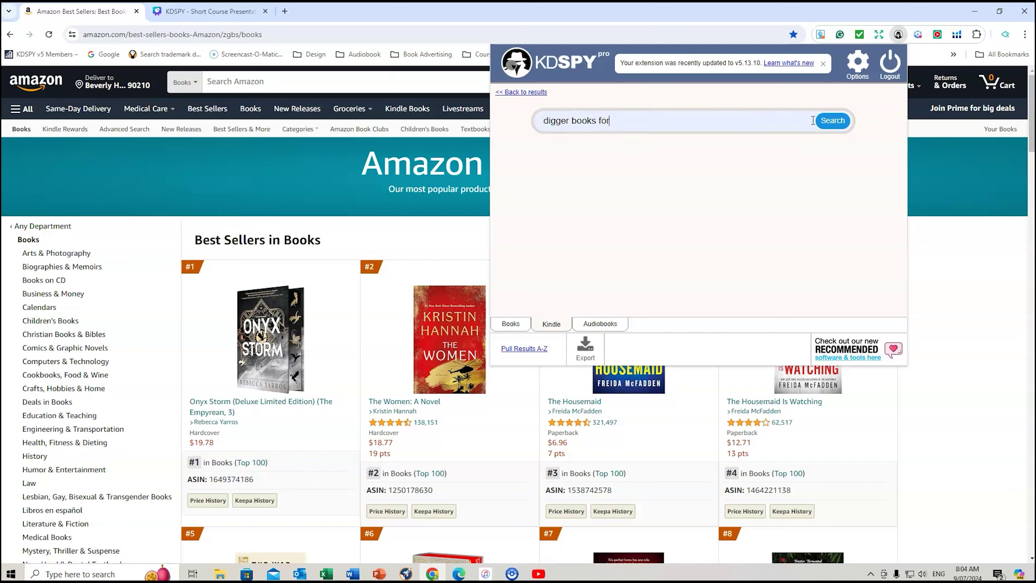
left_click(834, 121)
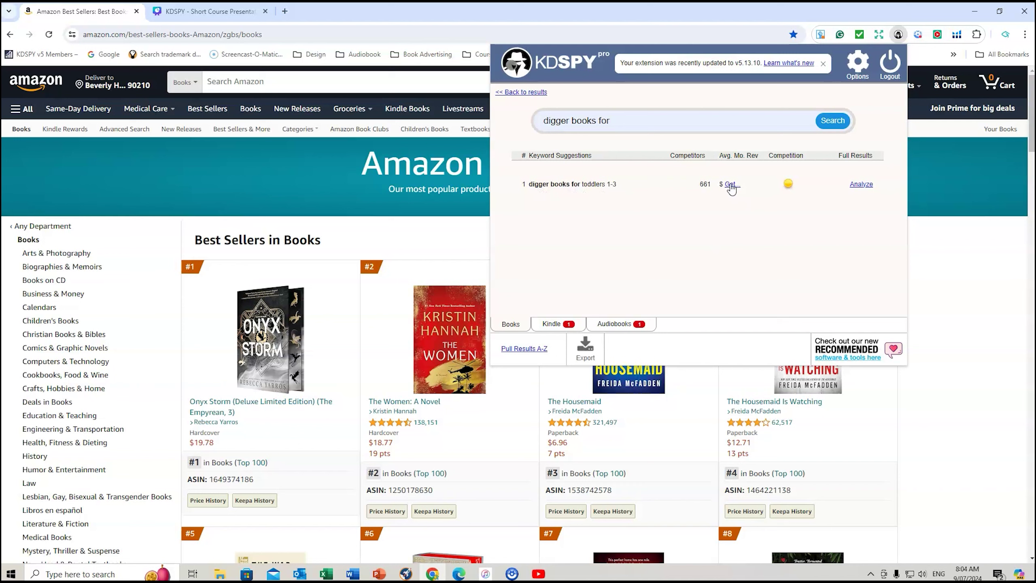
left_click(863, 184)
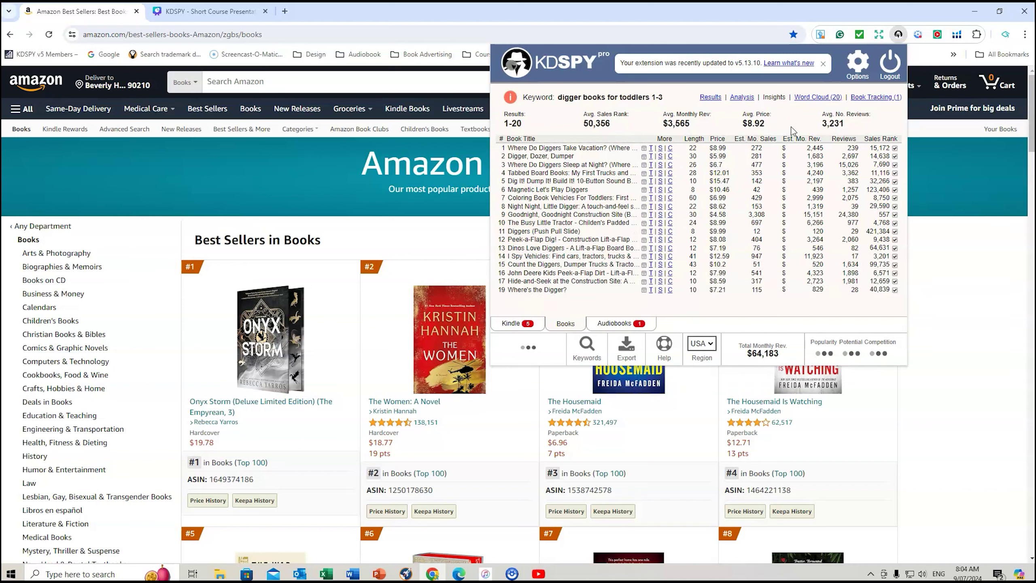
Sort the digger books by ascending sales rank and exclude "Magnetic Let's Play Diggers" and "Diggers (Push Pull Slide)" from the averages
left_click(887, 143)
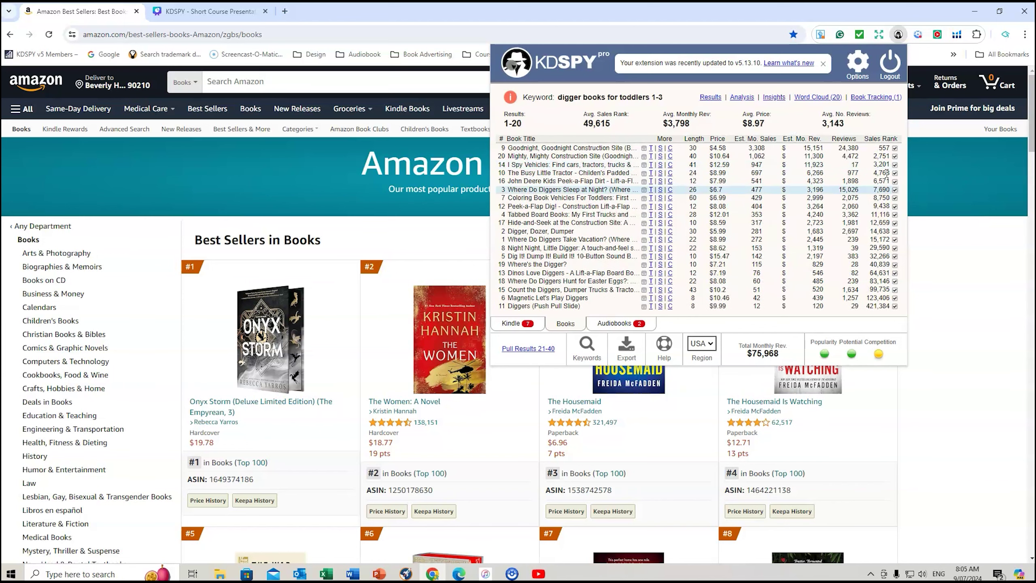
left_click(894, 297)
left_click(895, 305)
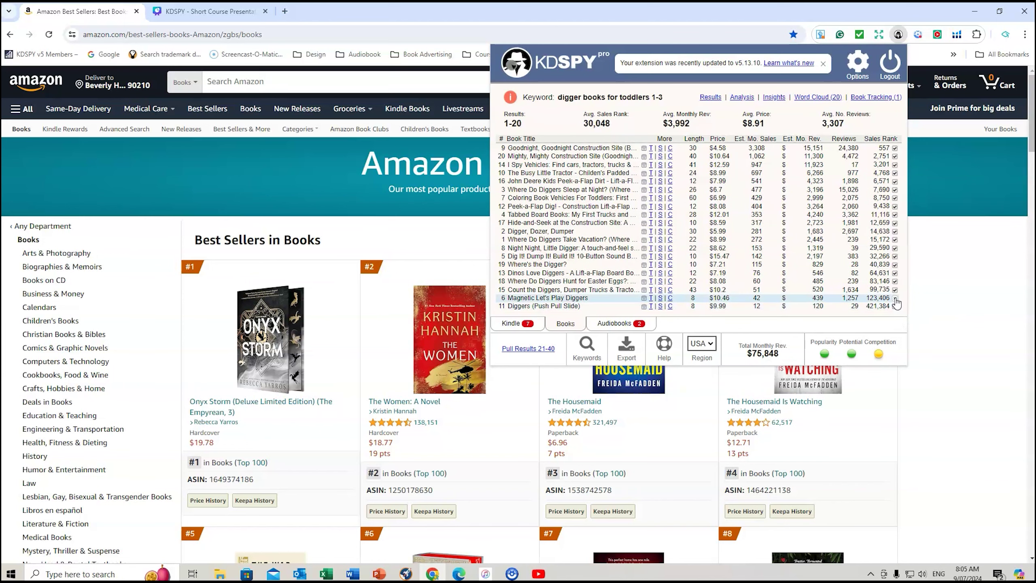
mouse_move(826, 355)
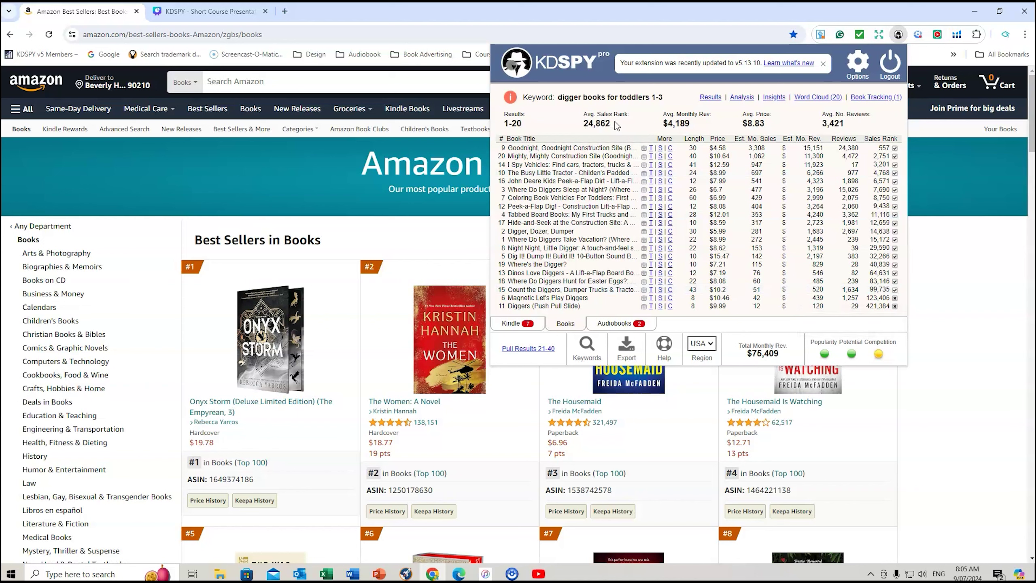
Reopen the keyword search and look up suggestions for "avaiation stories"
mouse_move(508, 97)
left_click(587, 347)
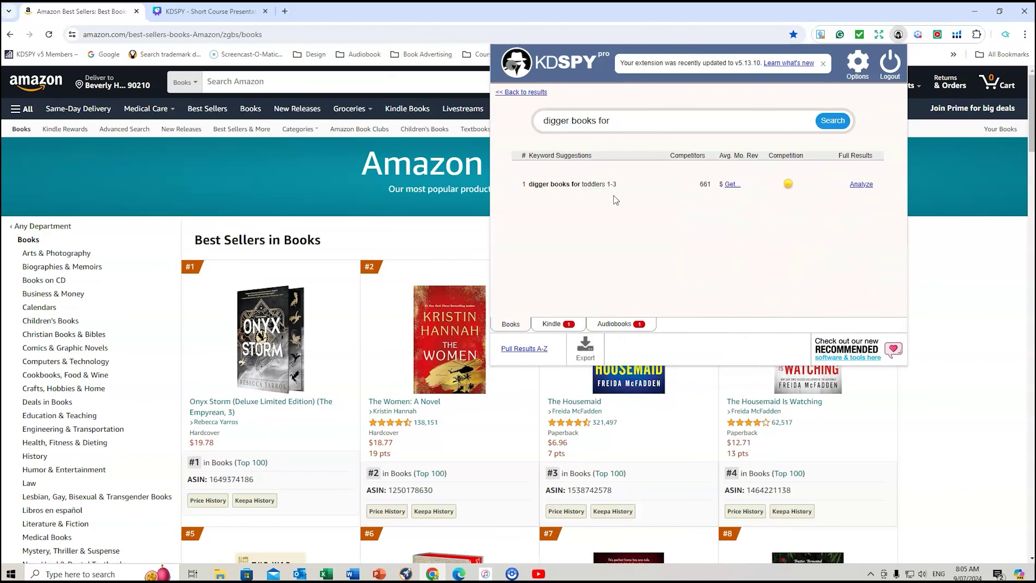
left_click_drag(623, 122, 545, 123)
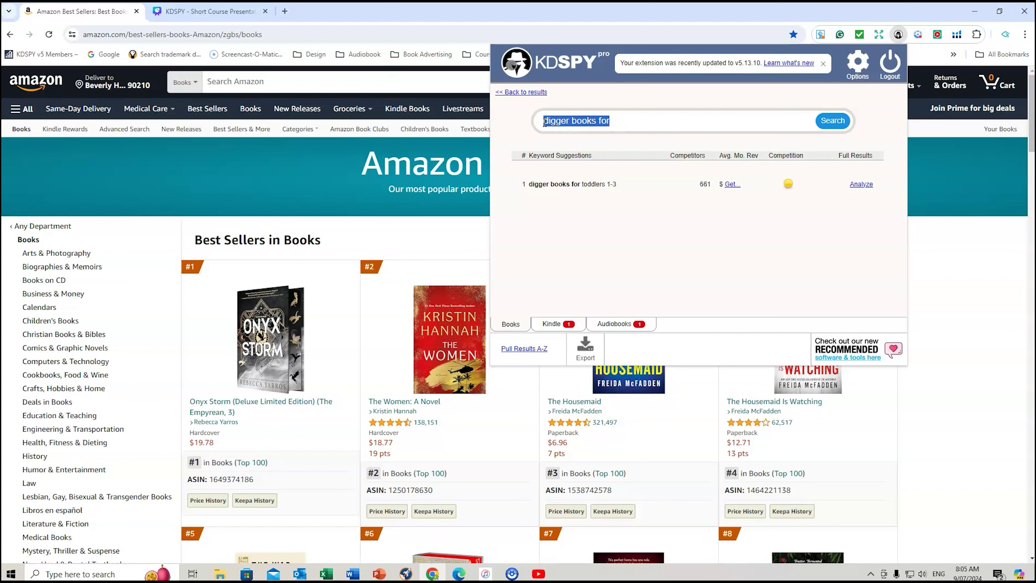
type("avaiation stories")
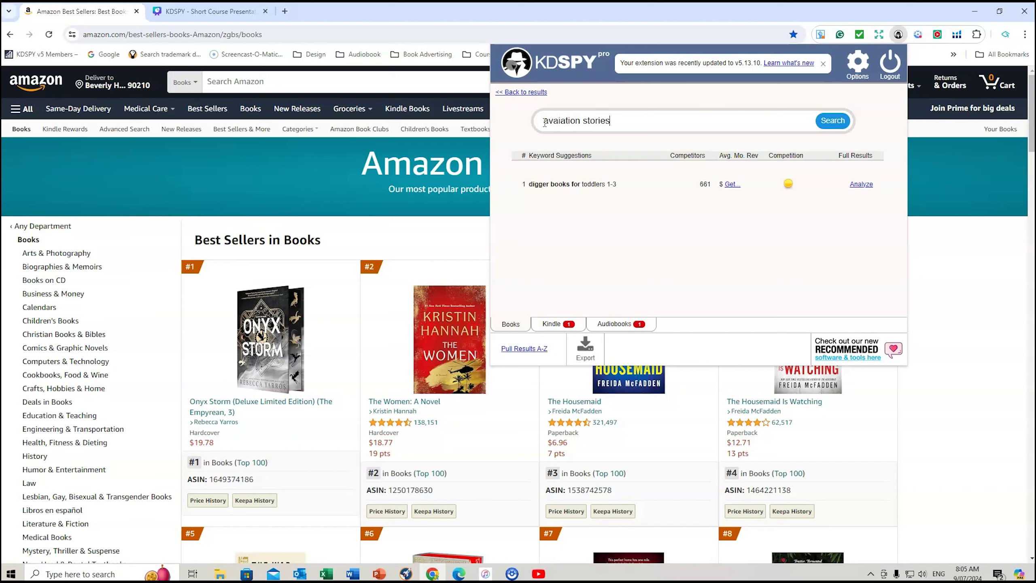
key("Return")
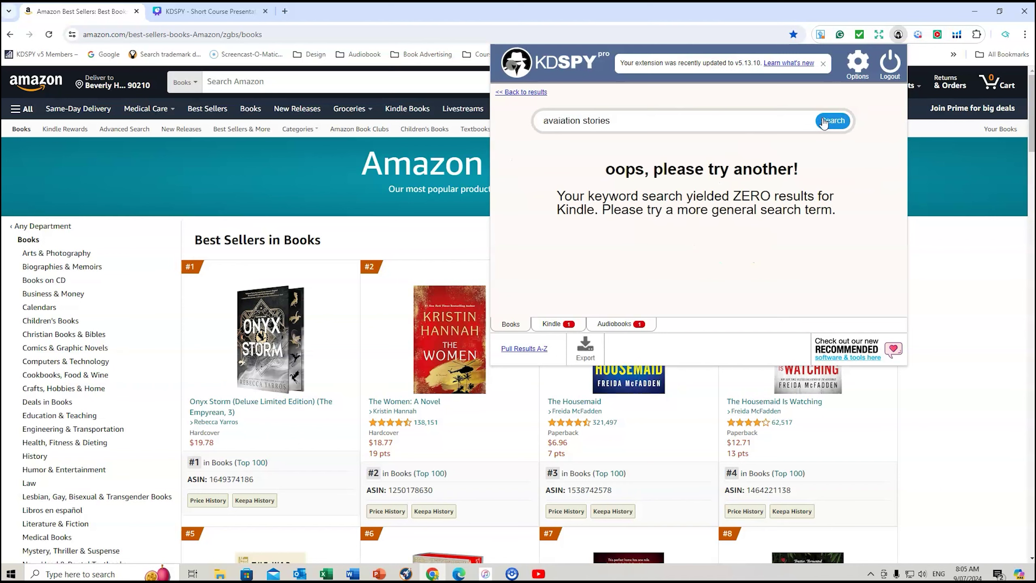
Search keyword suggestions for "avaiation books for" and for the broader term "avaiation"
left_click_drag(631, 121, 580, 121)
type("books for")
left_click(834, 125)
left_click_drag(629, 125, 584, 121)
key("BackSpace")
left_click(835, 125)
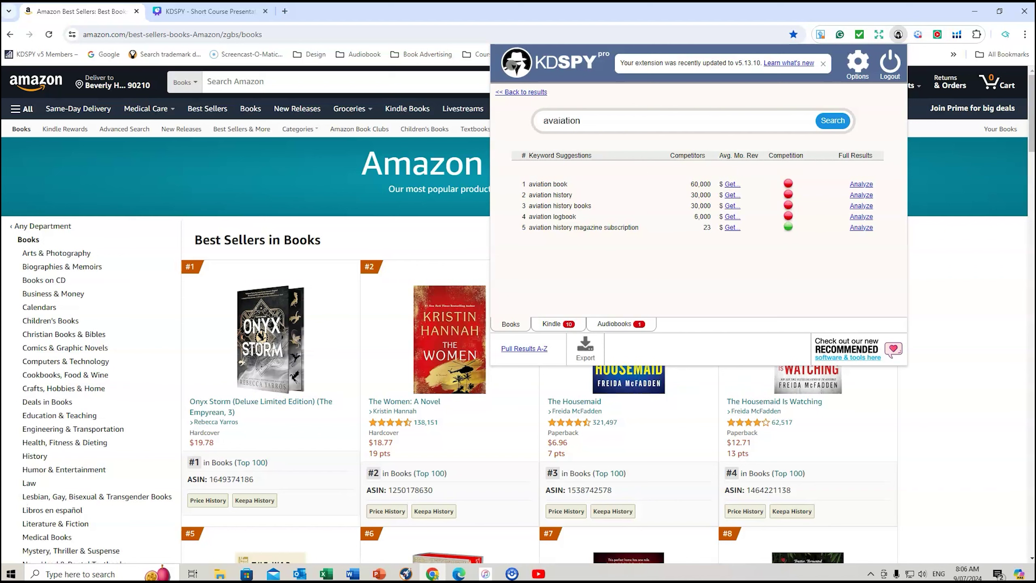
Search keyword suggestions for "Keto books for" and analyze the full results of the Books suggestion "keto books for women over 60"
left_click_drag(583, 120, 543, 123)
type("Keto books for")
left_click(831, 122)
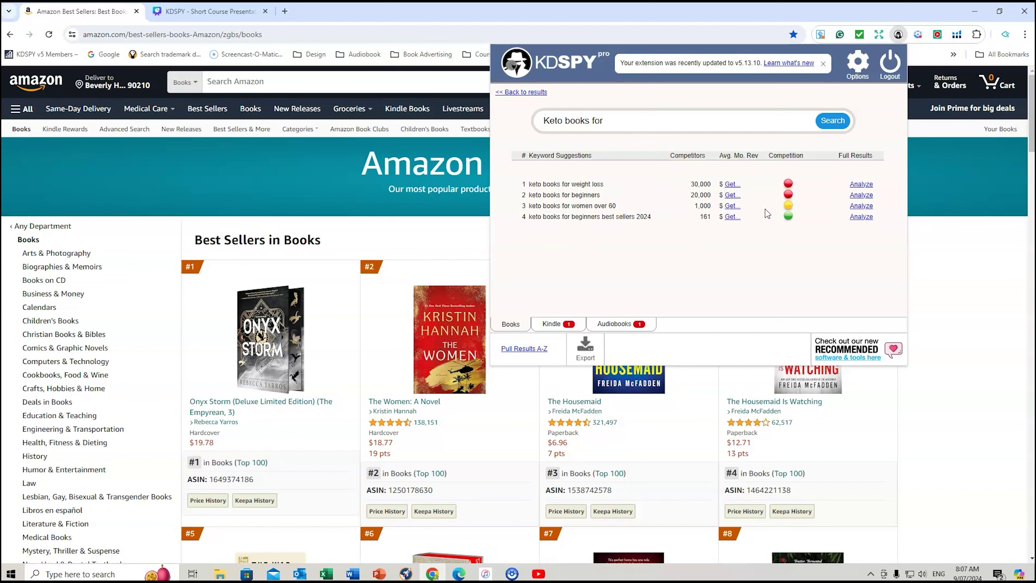
left_click(862, 206)
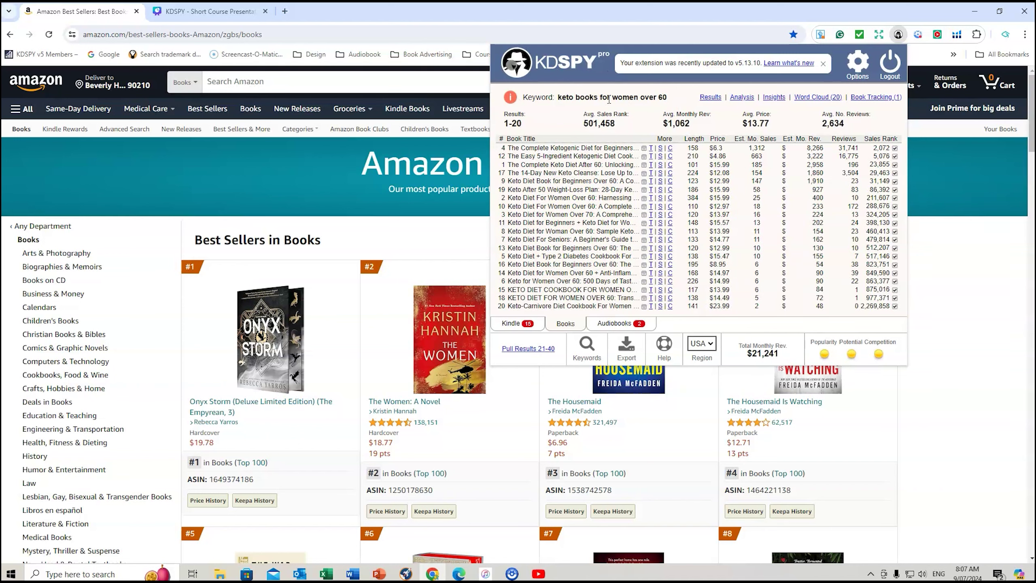
Exclude the three keto books with the weakest sales ranks from the result averages
left_click(895, 305)
left_click(895, 298)
left_click(895, 289)
Review the word cloud, the analysis table and the niche ratings for "keto books for women over 60"
left_click(813, 98)
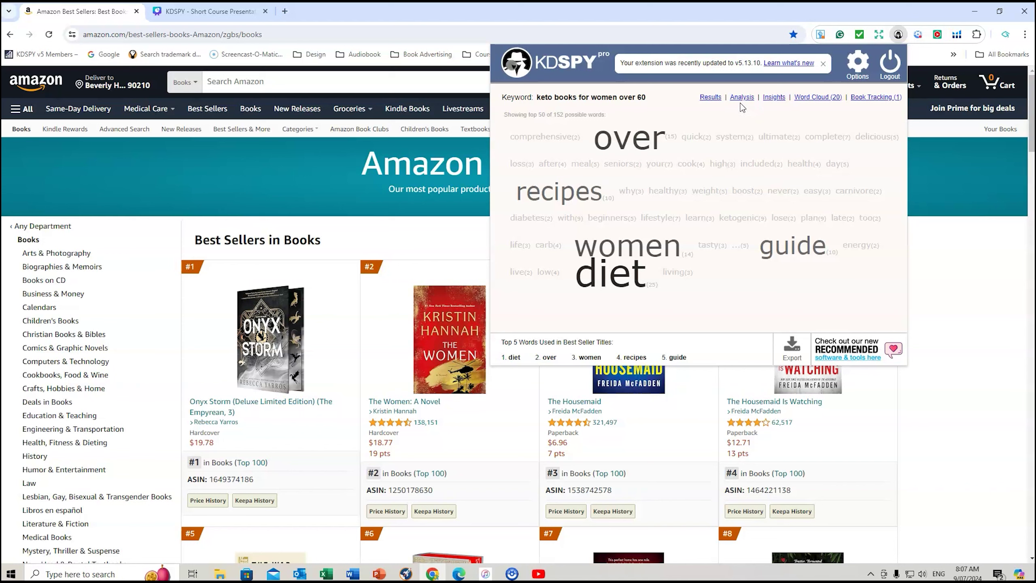
left_click(710, 98)
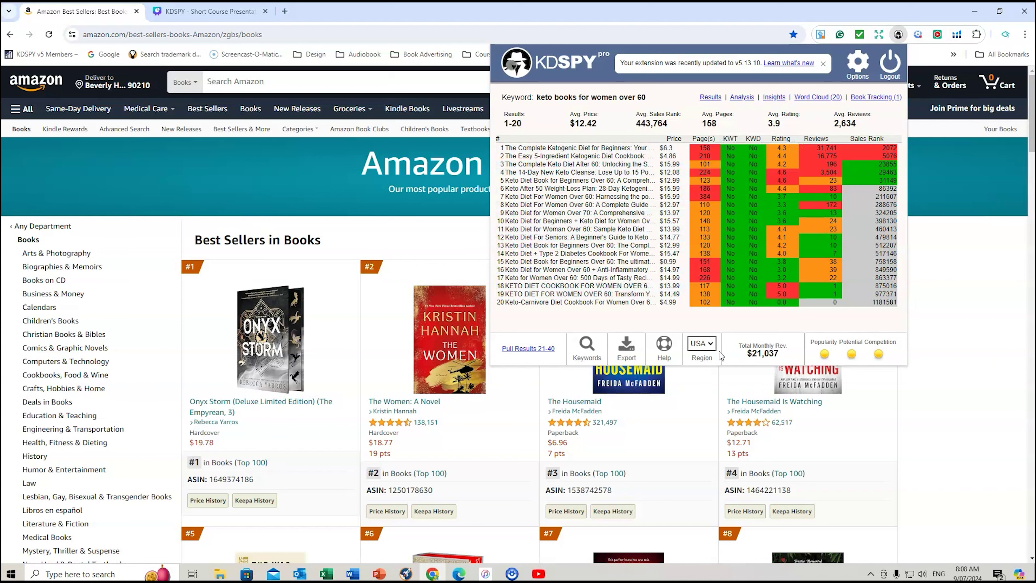
mouse_move(866, 355)
Analyze the full results of the Audiobooks suggestion "keto books for beginners best sellers 2024" and return to the Books keyword suggestions
left_click(585, 349)
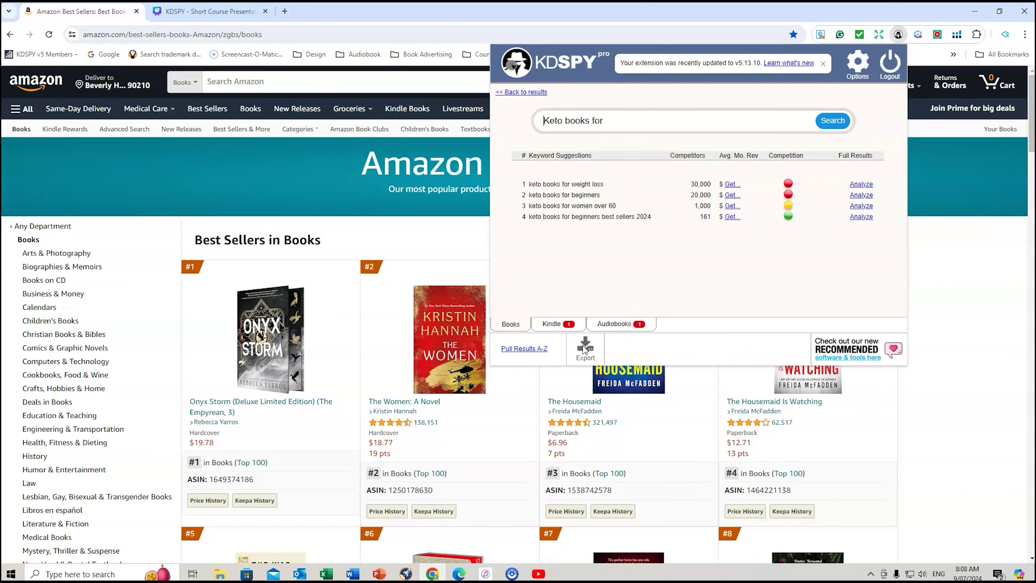
left_click(614, 327)
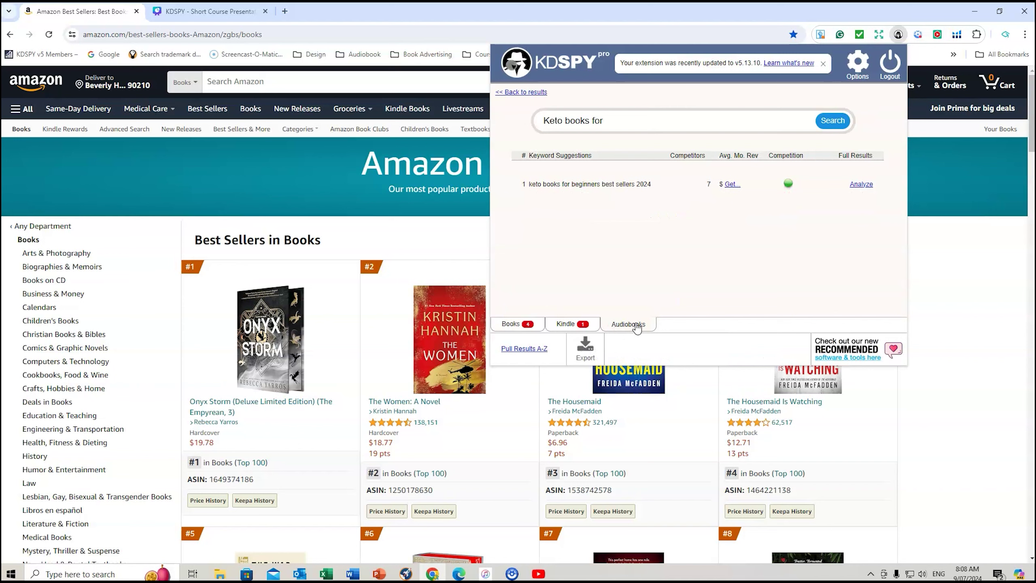
left_click(863, 185)
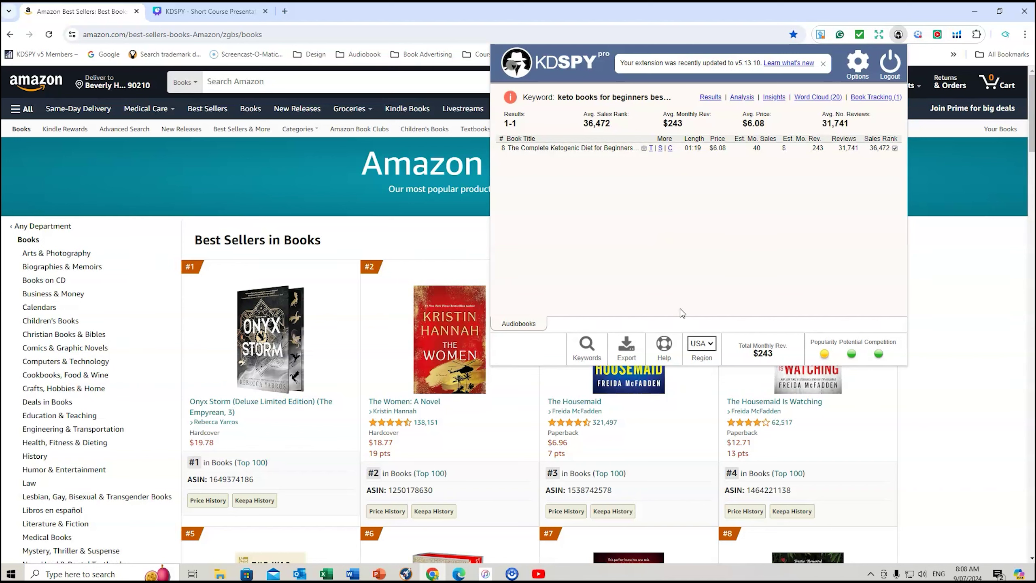
left_click(599, 351)
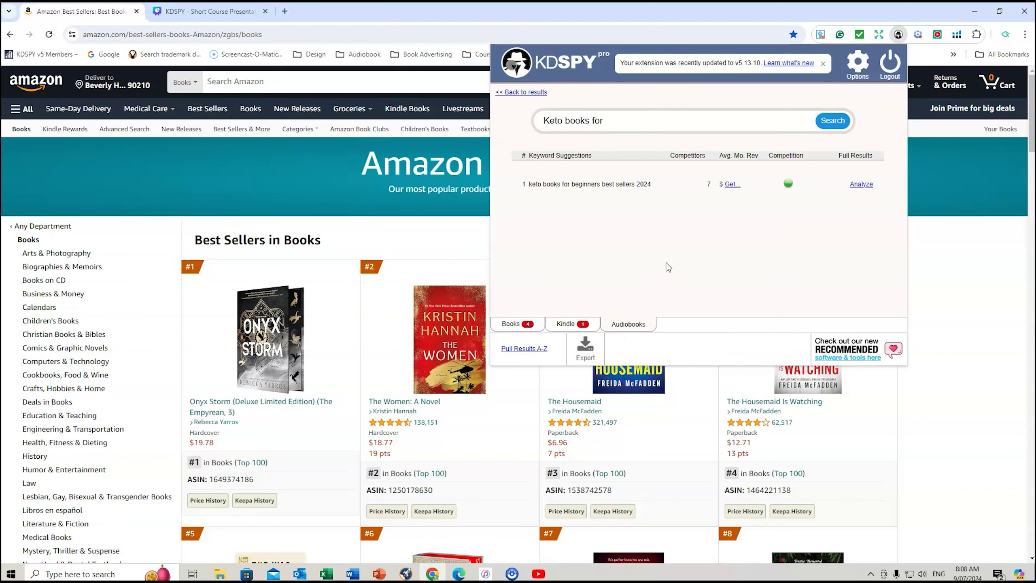
left_click(510, 327)
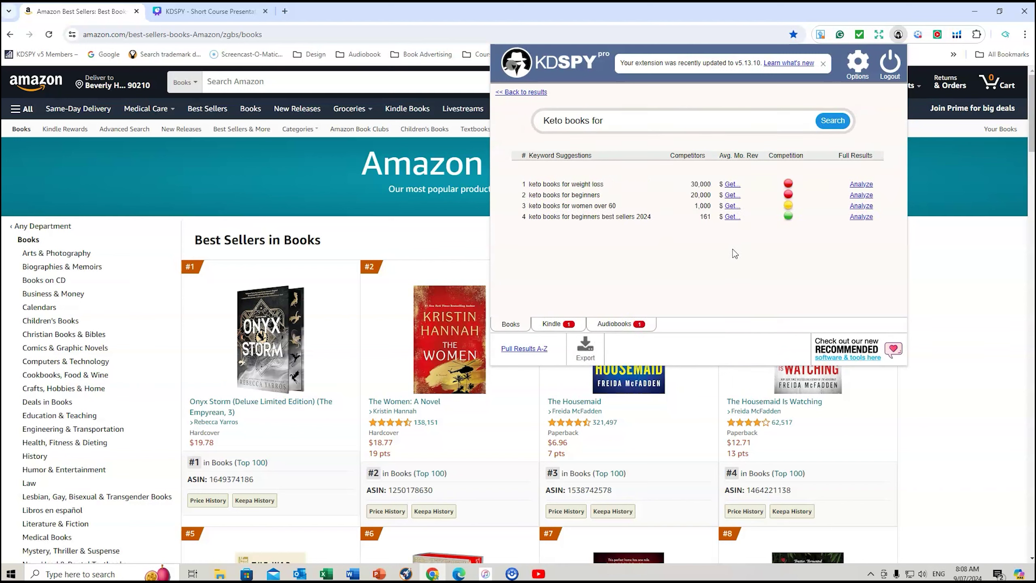